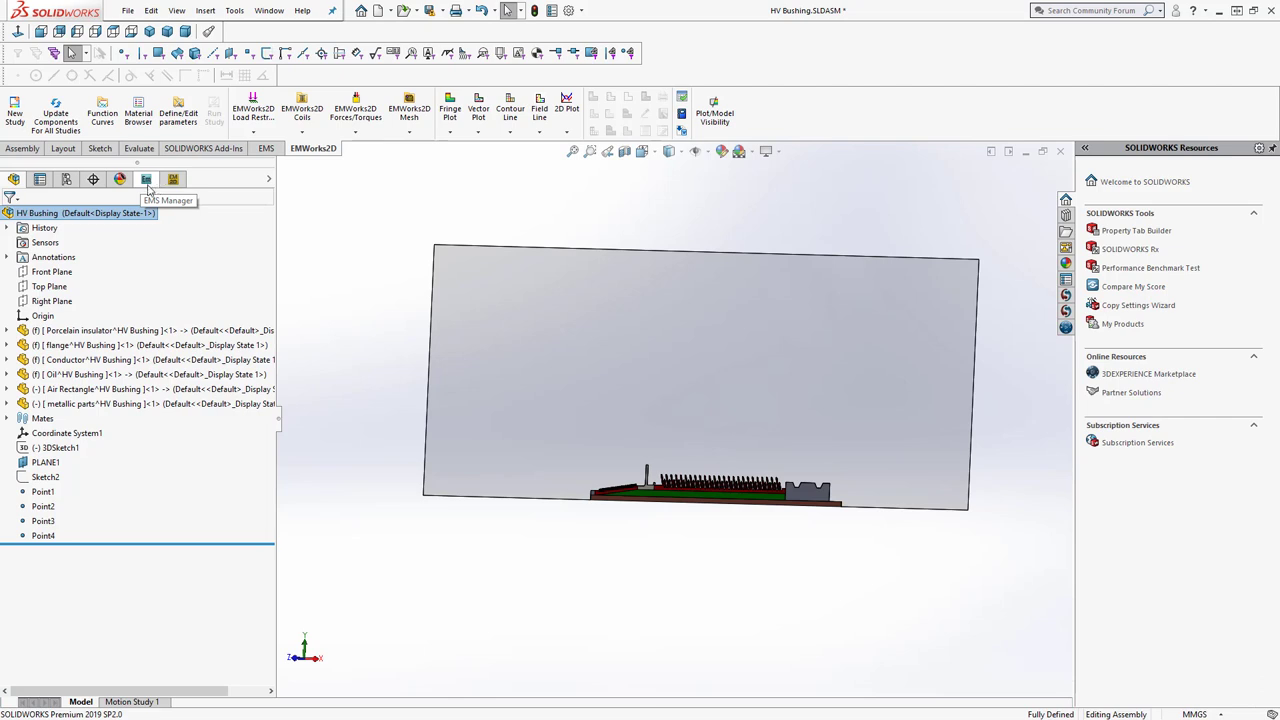
Review the EMS and EMWorks2D study lists, and inspect the HV Bushing cross-section in the assembly model
click(146, 180)
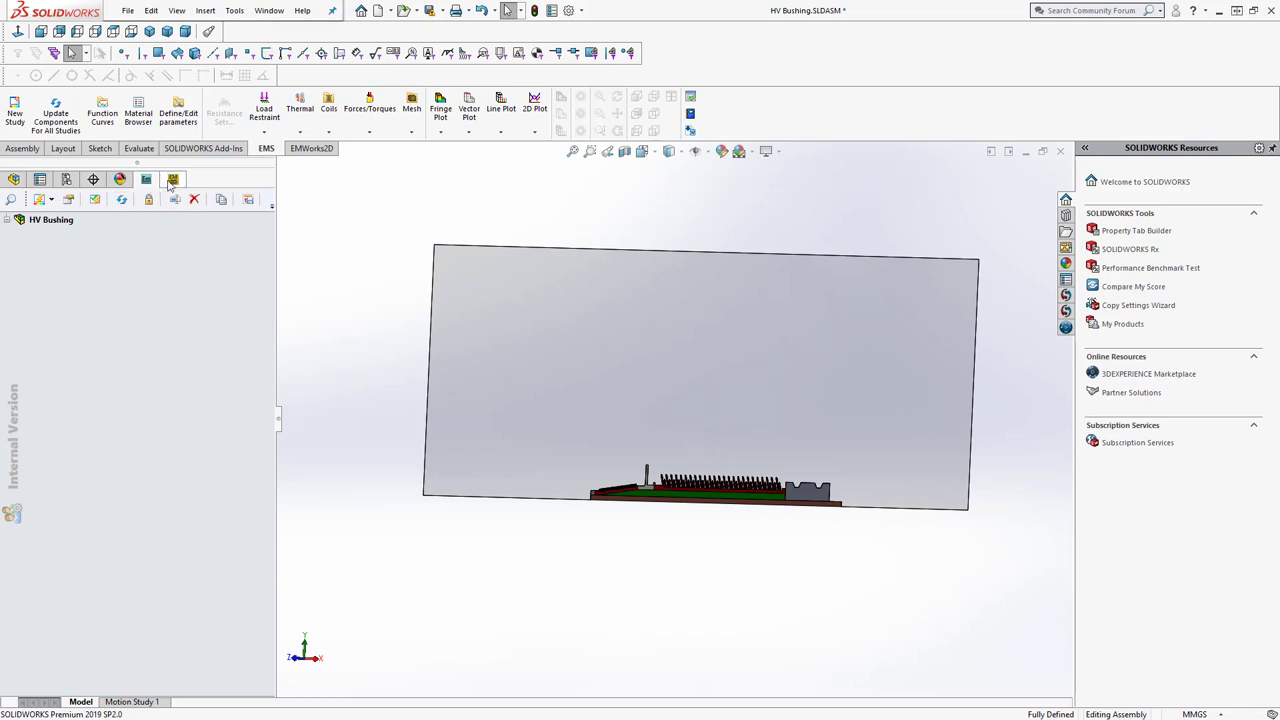
click(172, 181)
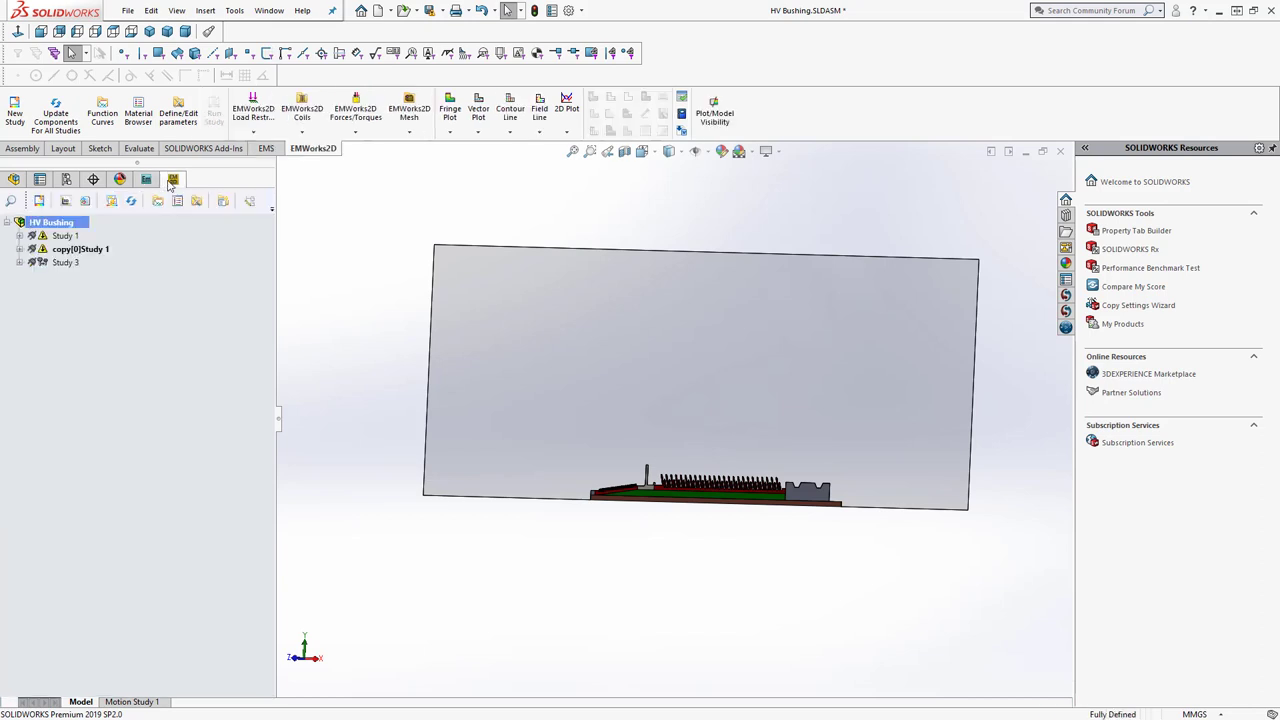
click(14, 179)
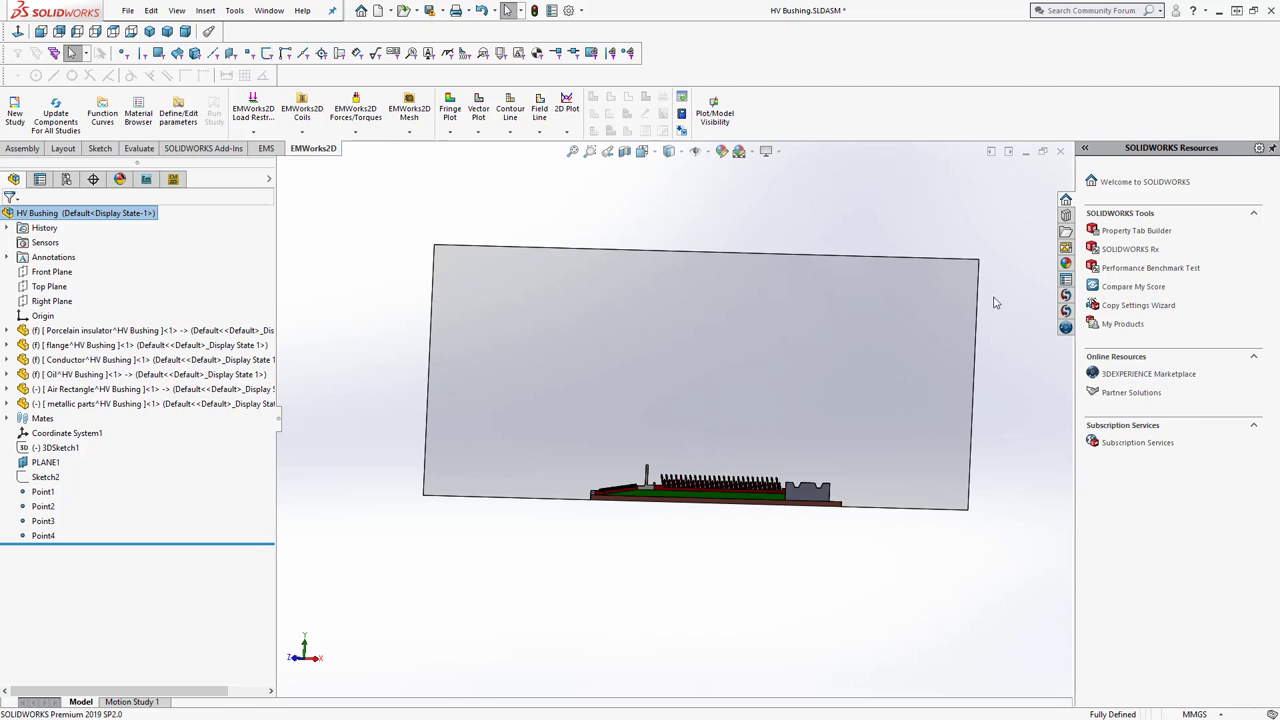
scroll(997, 303, down, 3)
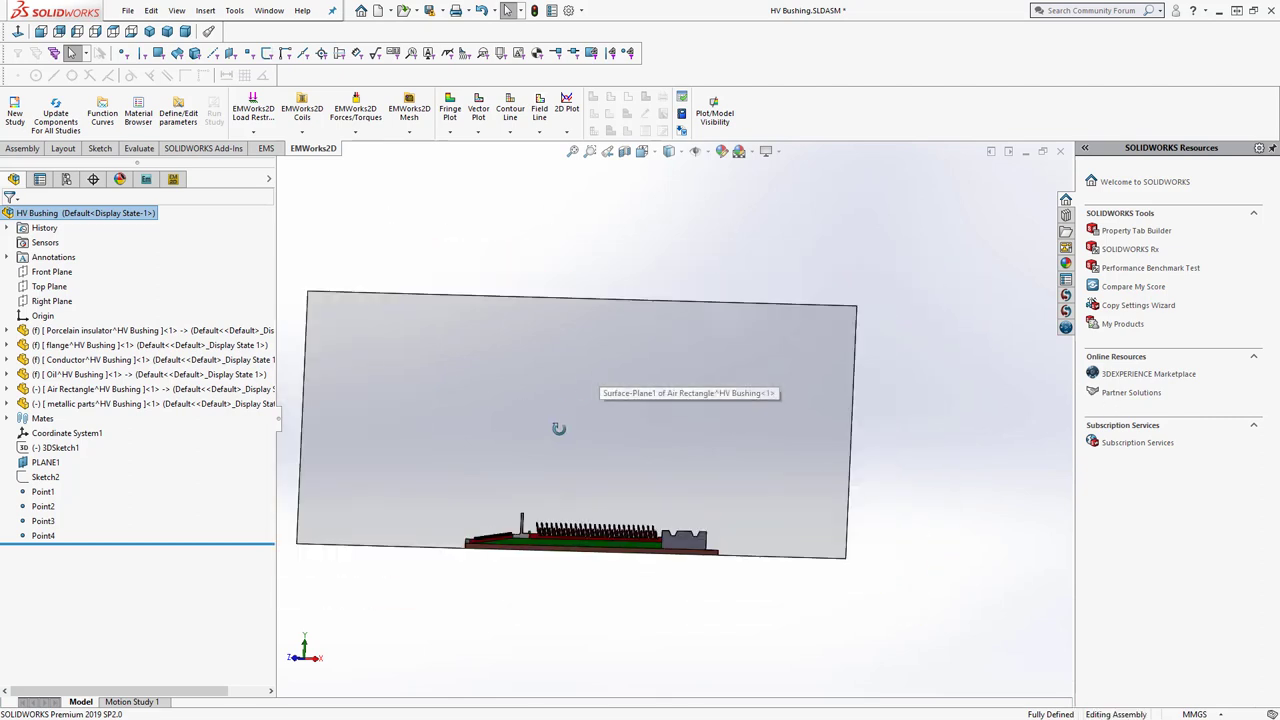
middle_drag(606, 372, 628, 435)
scroll(533, 502, down, 10)
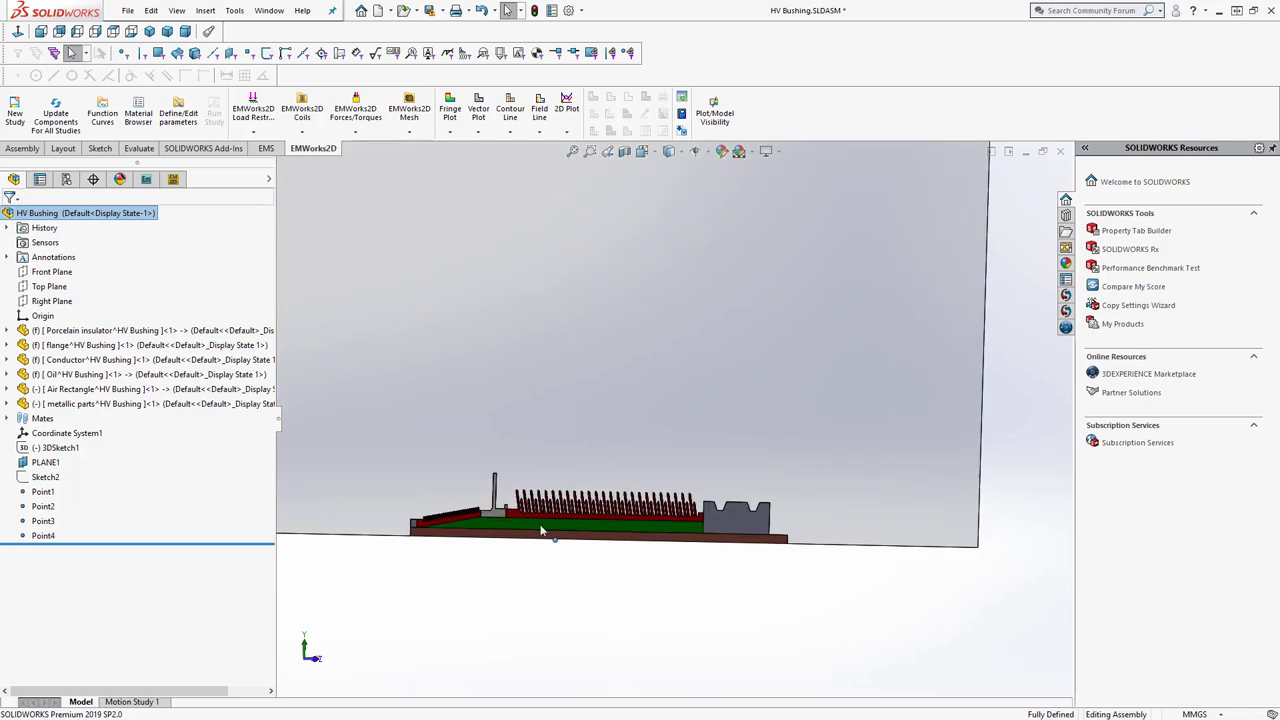
scroll(651, 477, up, 10)
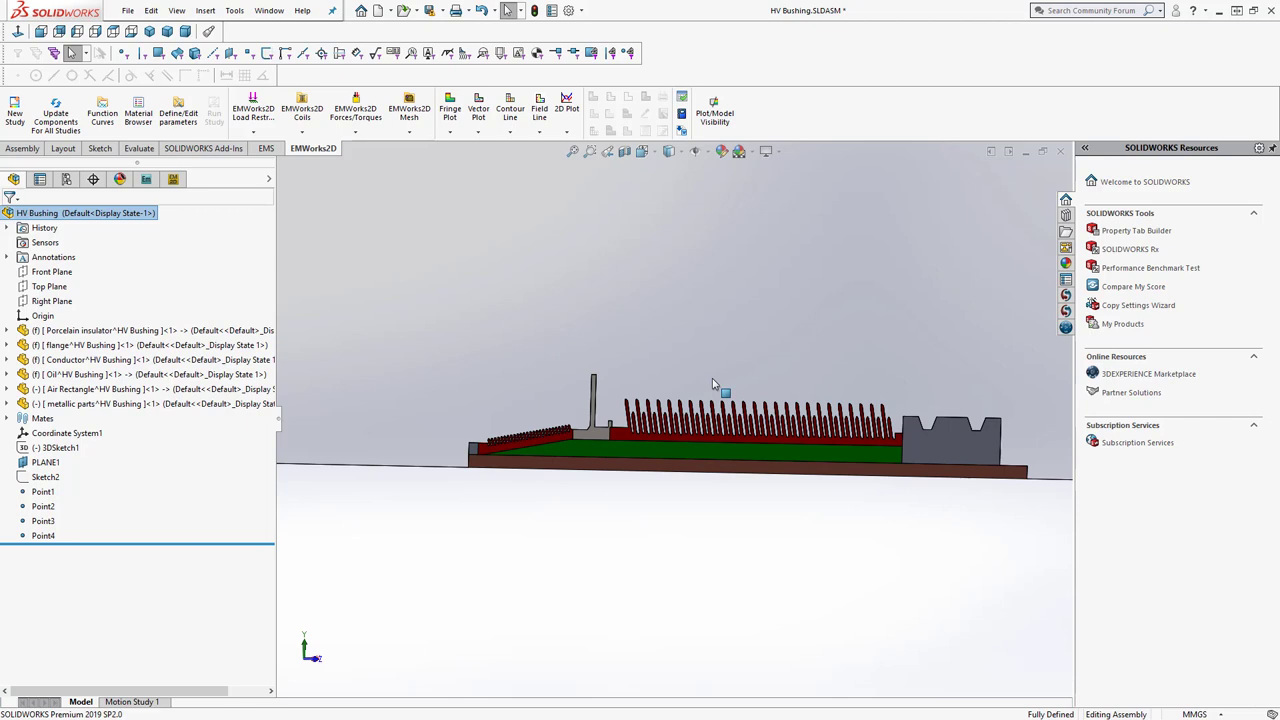
Examine the Porcelain insulator's Surface-Plane2 and Revolve1 features with their sketches, and the bushing section within the air rectangle
click(8, 331)
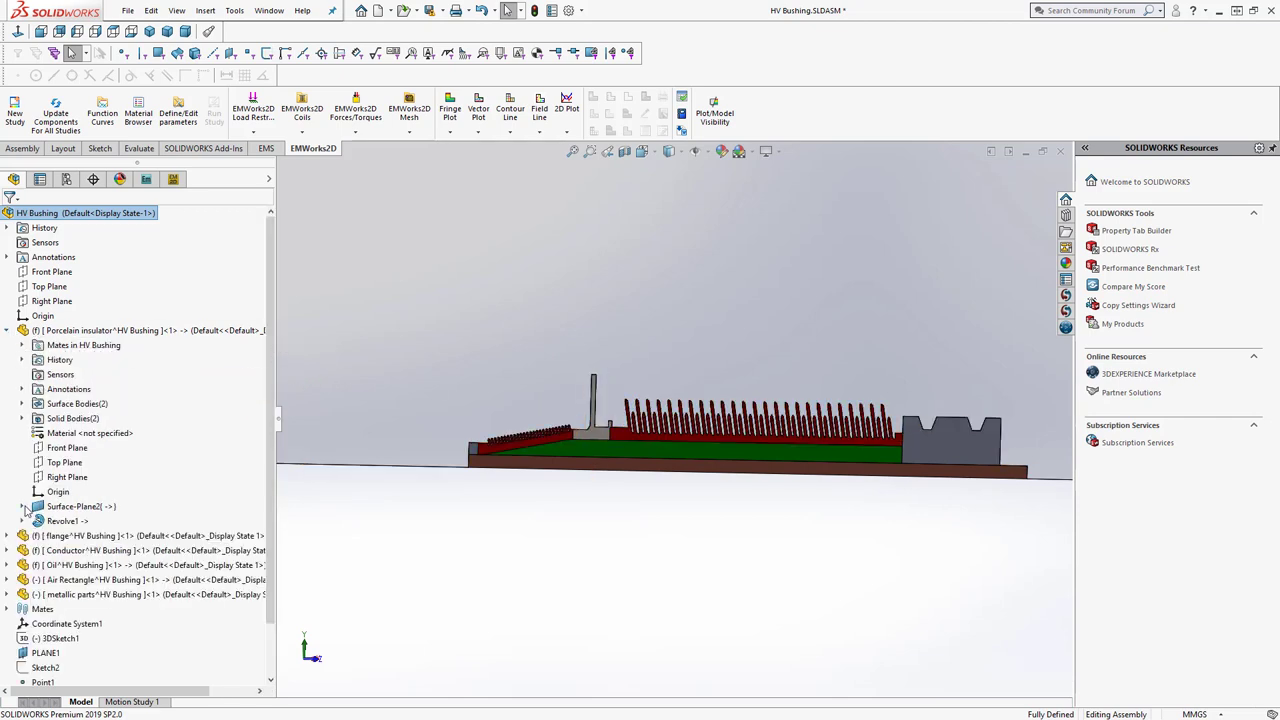
click(21, 506)
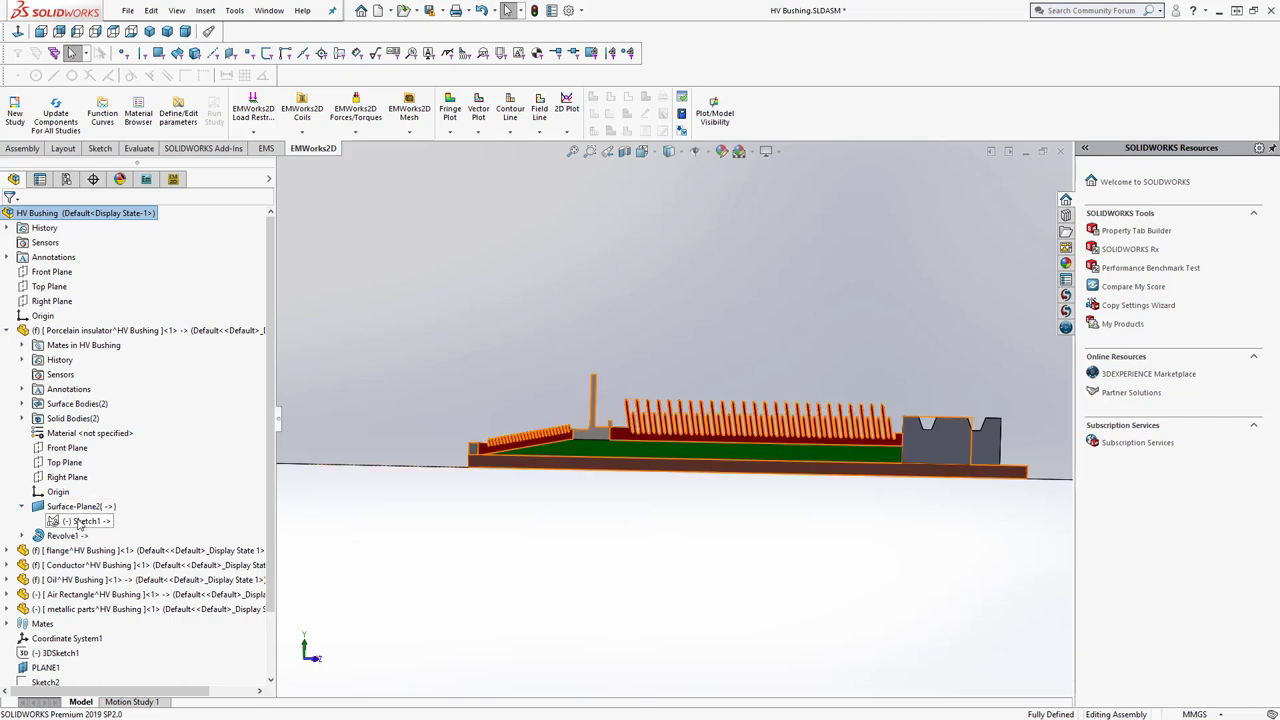
click(23, 510)
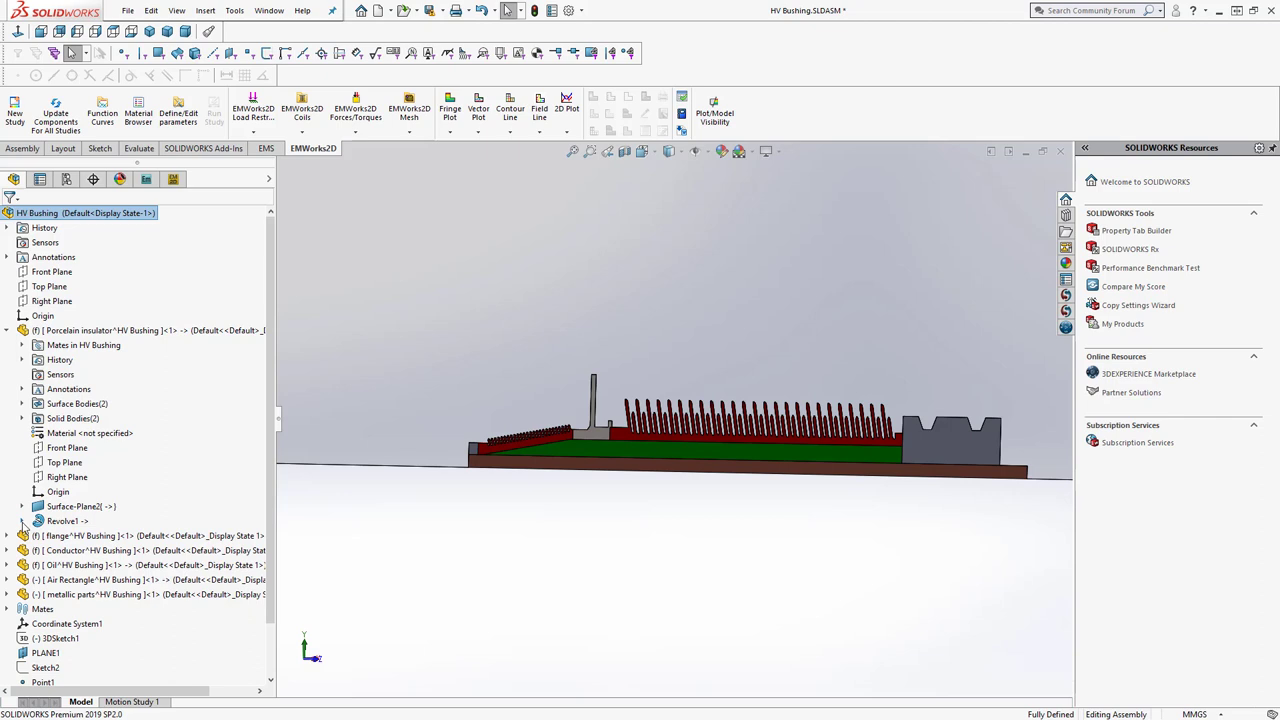
click(22, 521)
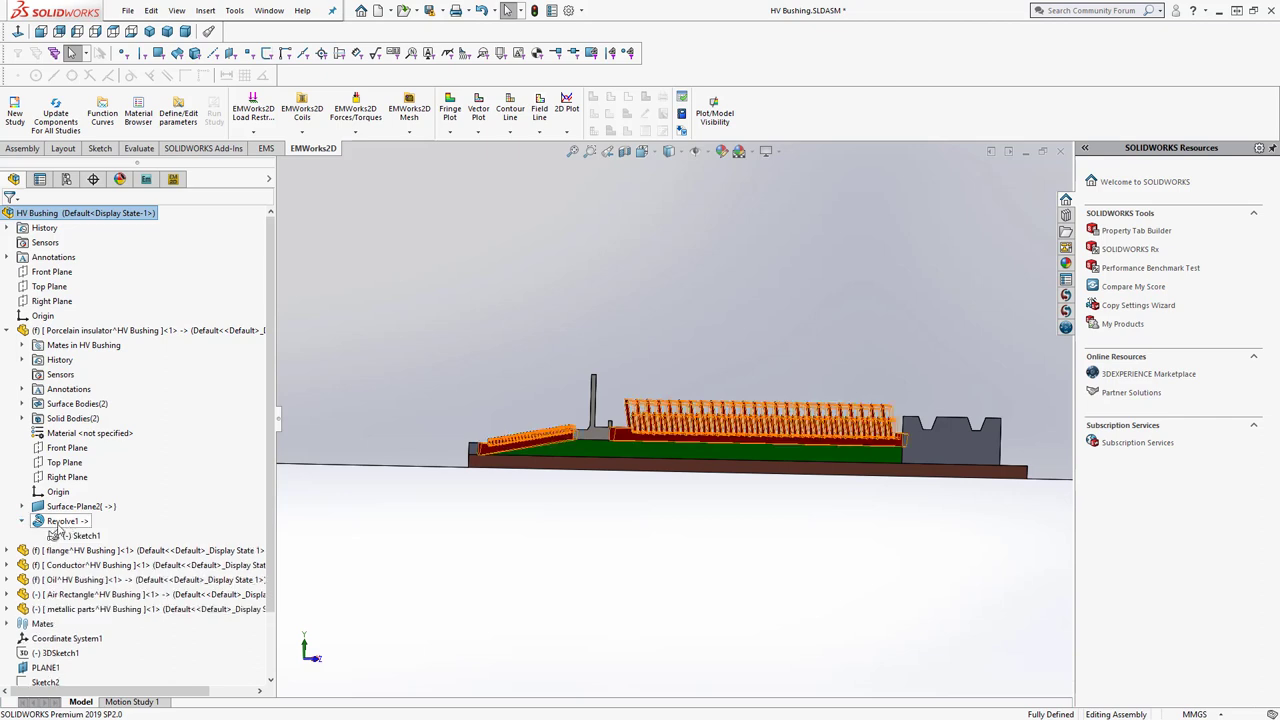
click(22, 418)
click(22, 418)
scroll(554, 517, up, 5)
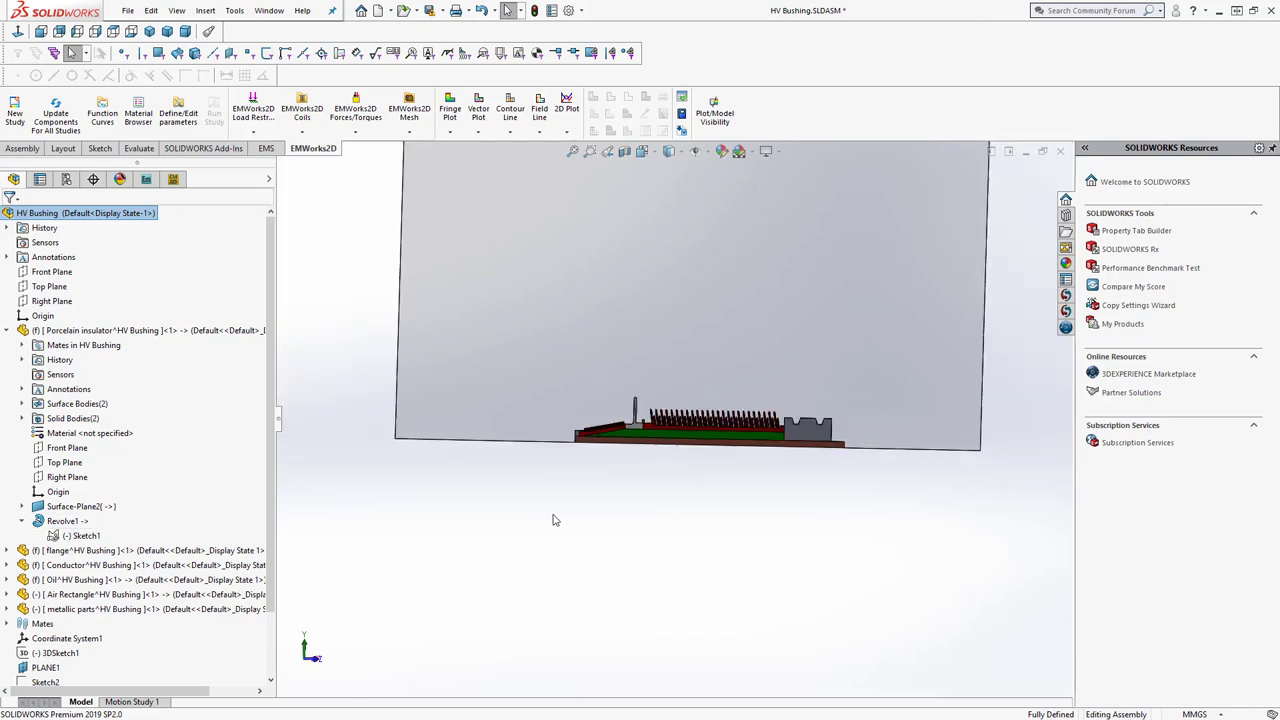
scroll(675, 295, down, 3)
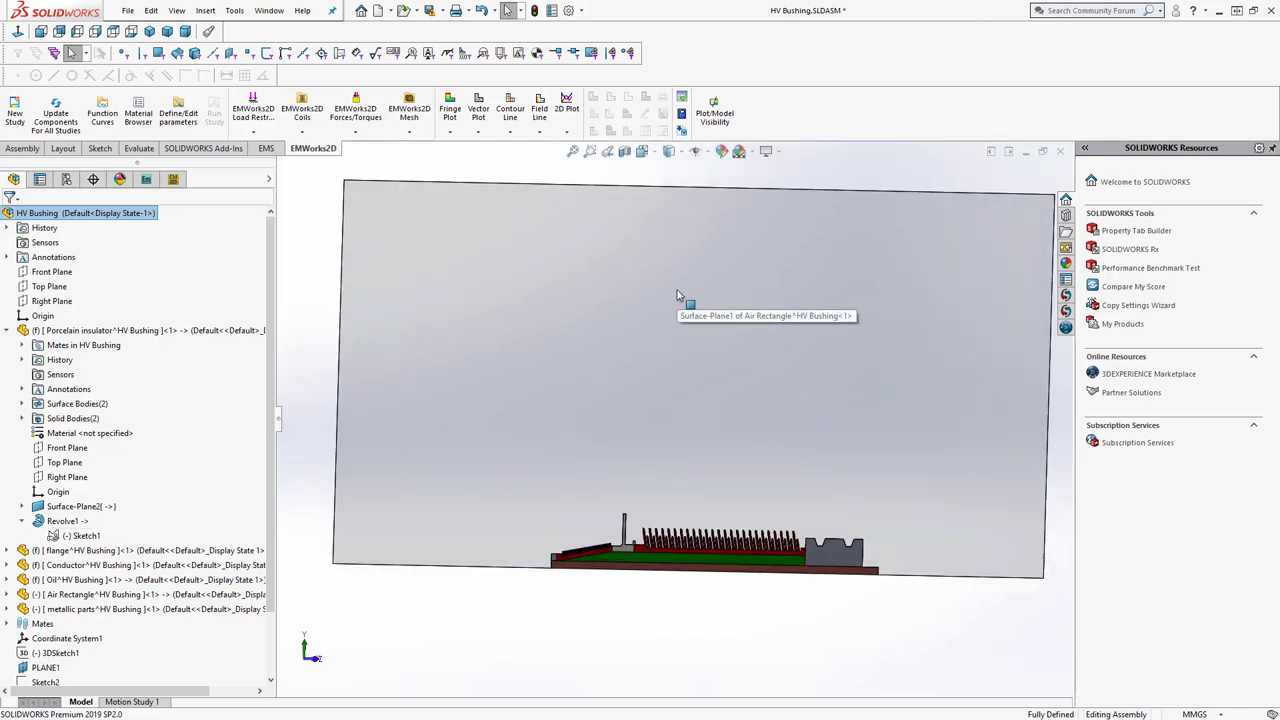
middle_drag(731, 380, 668, 388)
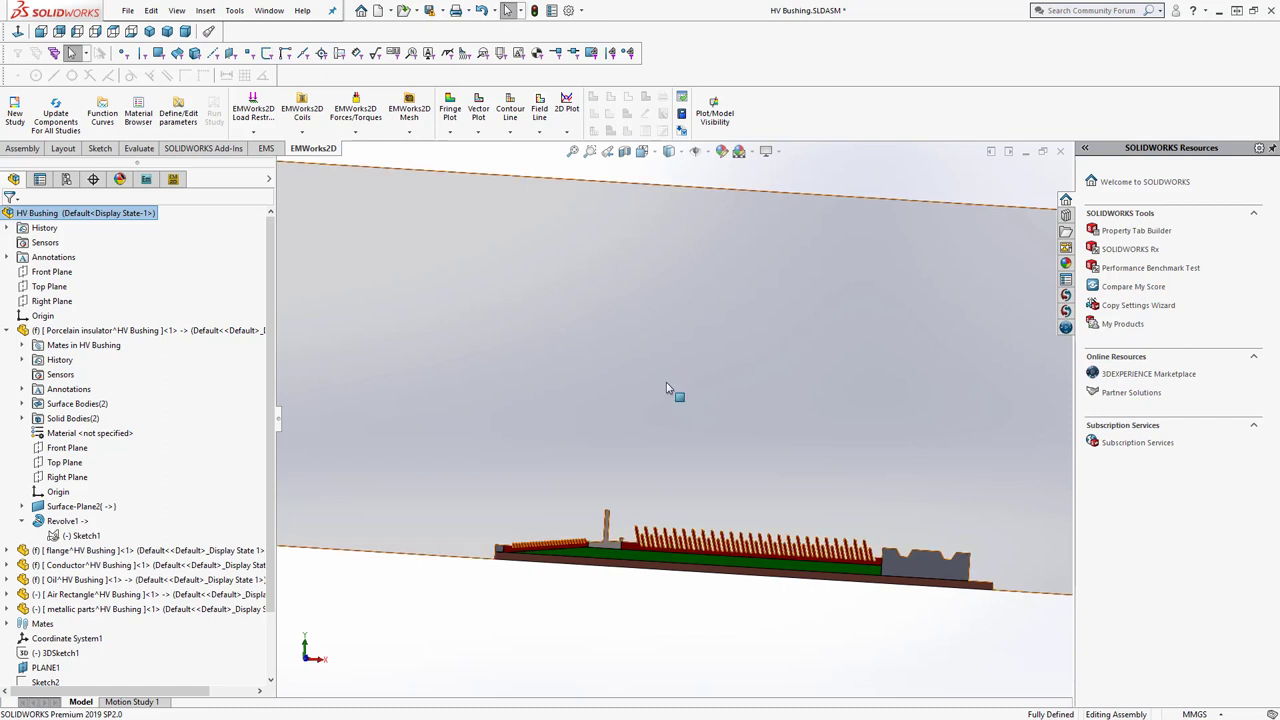
Examine the planar 2D Simplification settings for HV Bushing against the flat model, and leave without applying them
click(172, 181)
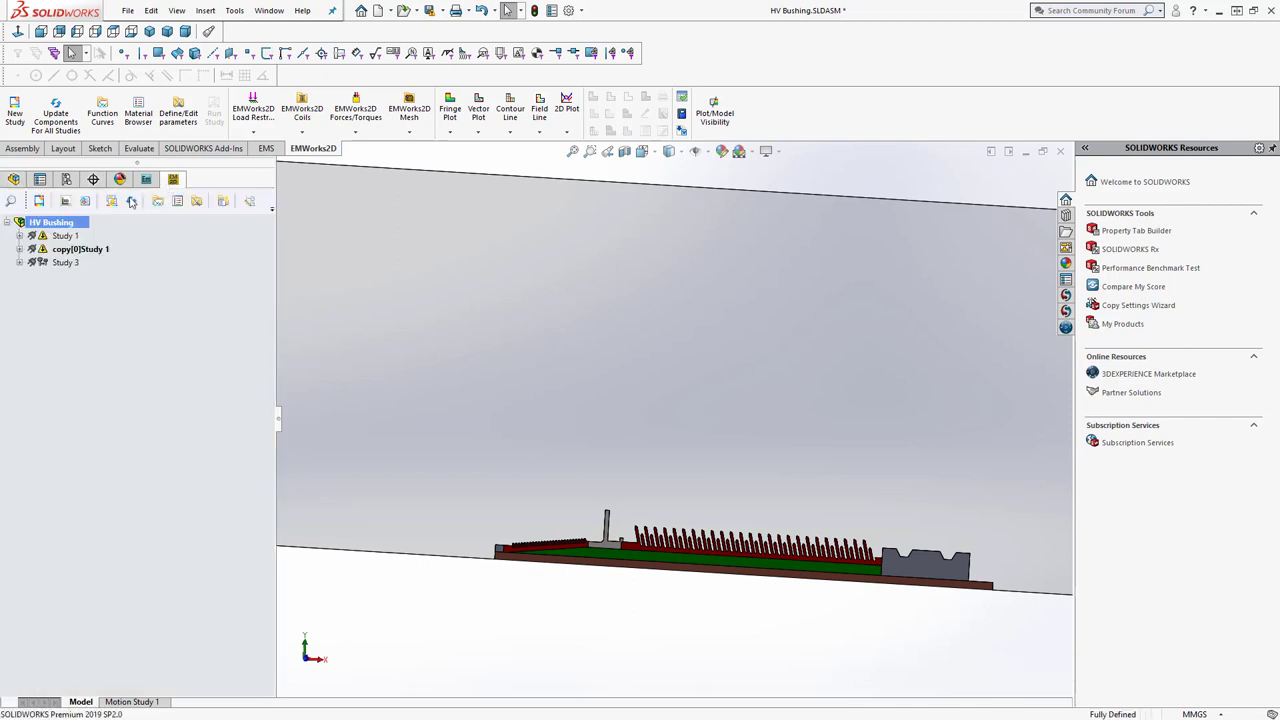
right_click(50, 224)
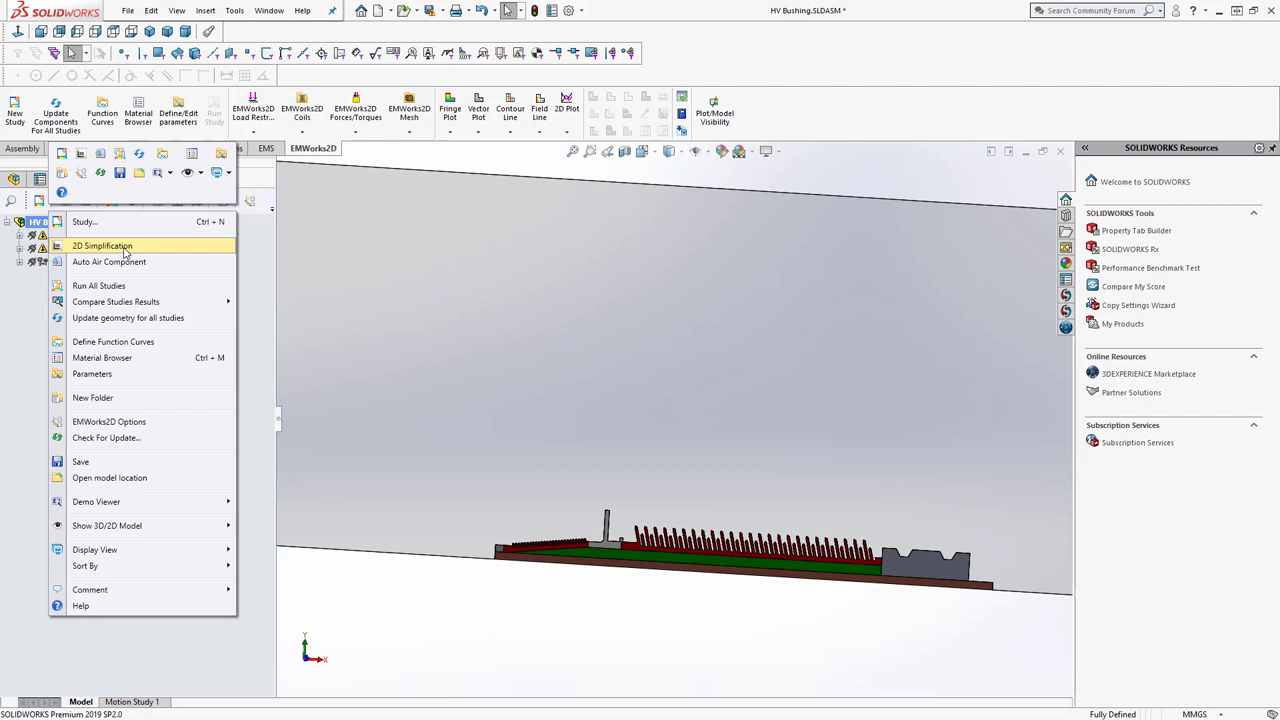
click(124, 248)
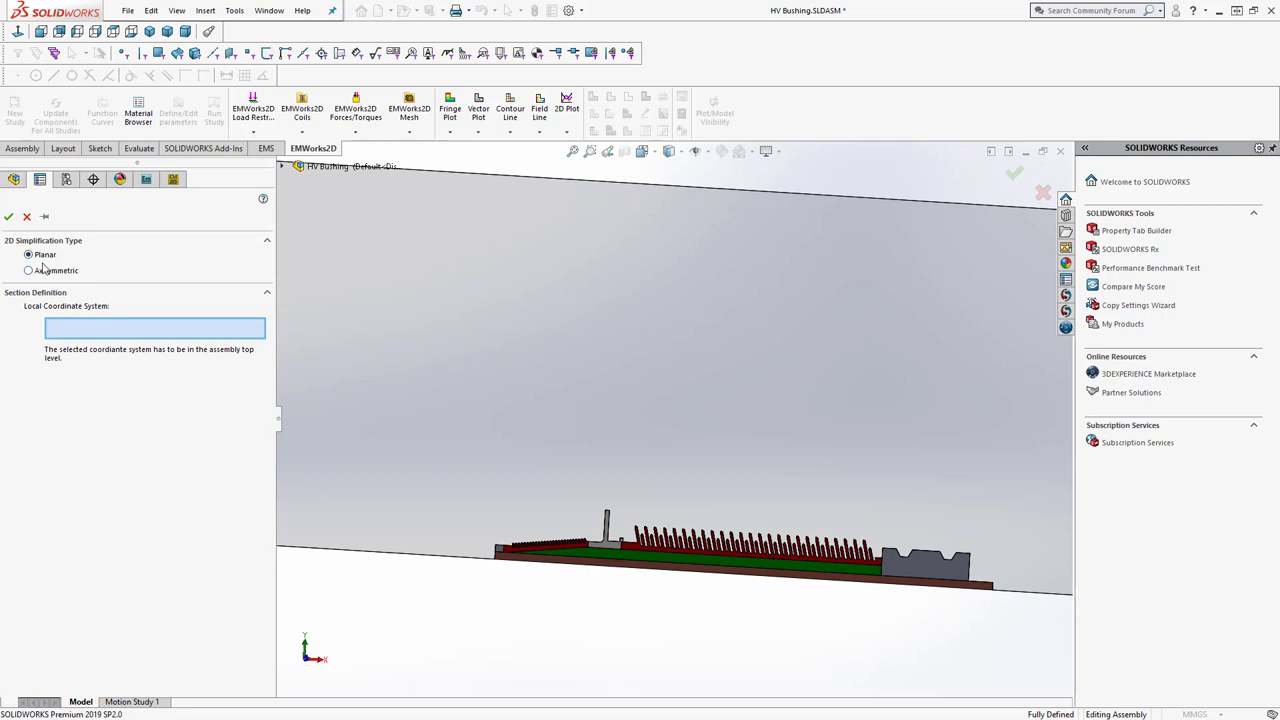
key(f)
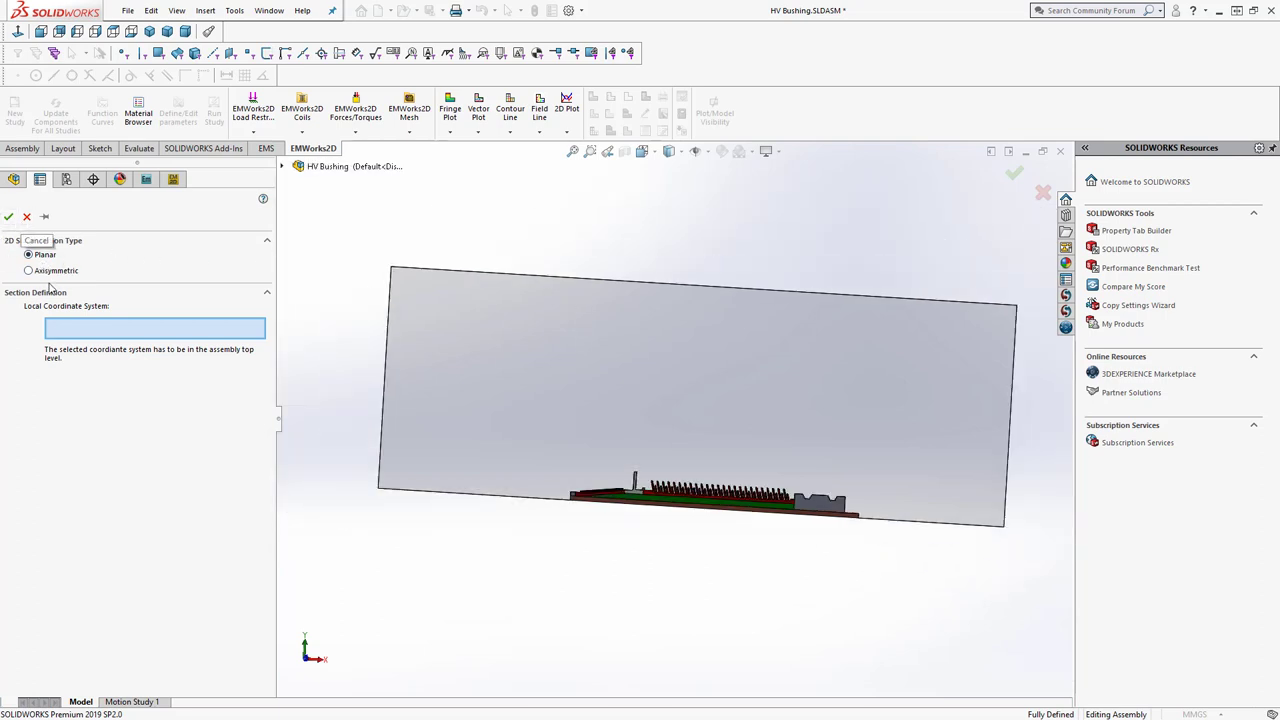
mouse_move(362, 308)
middle_down()
mouse_move(380, 314)
mouse_move(338, 308)
mouse_move(352, 306)
middle_up()
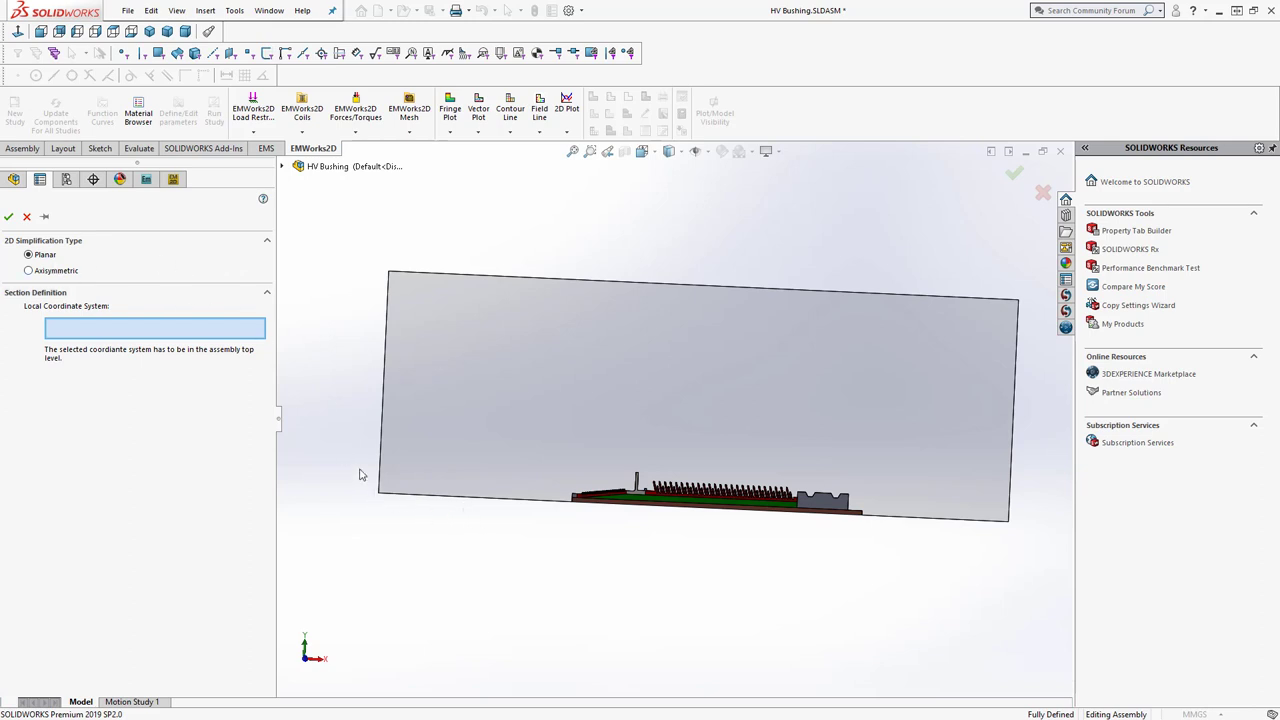
middle_drag(349, 429, 349, 257)
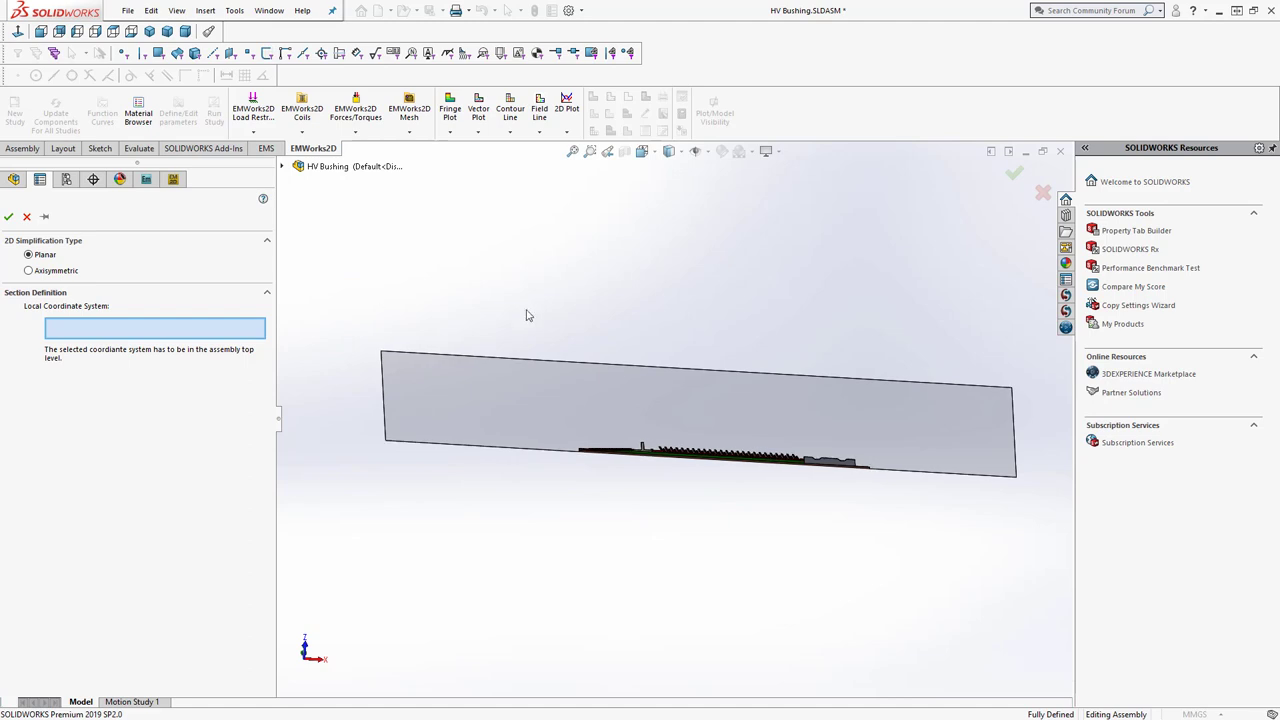
middle_drag(528, 315, 619, 316)
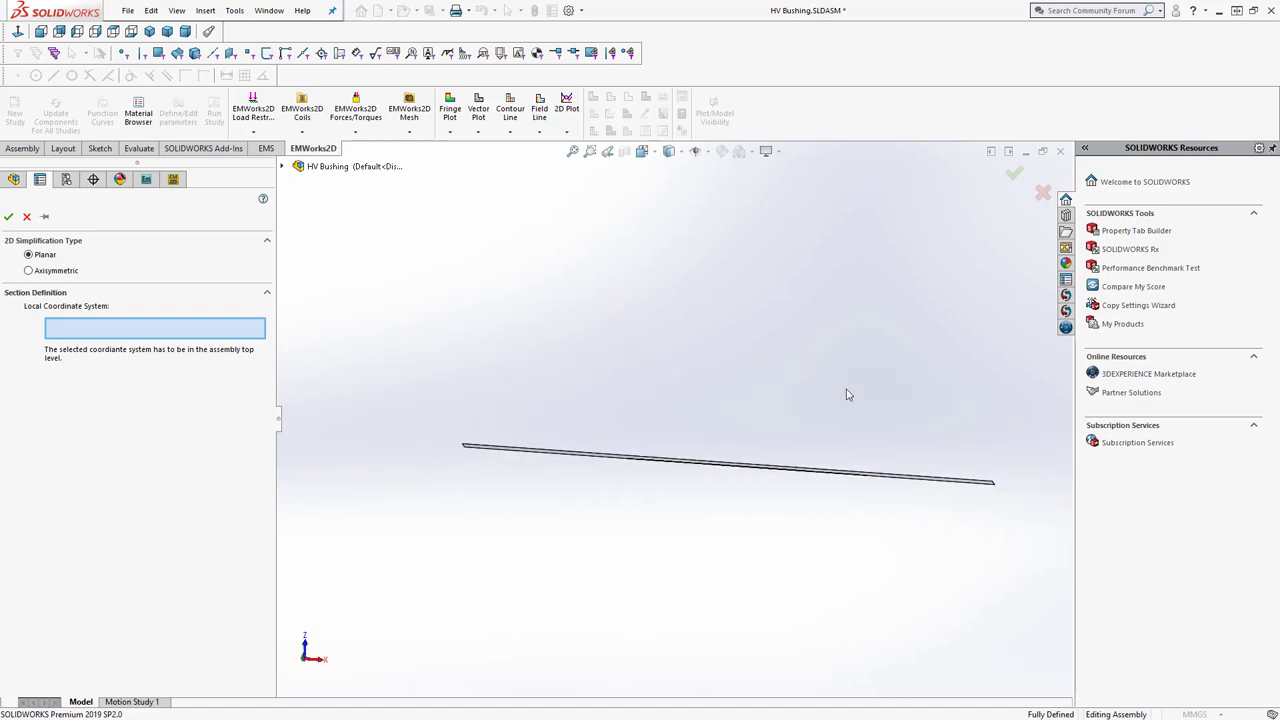
middle_drag(414, 588, 451, 586)
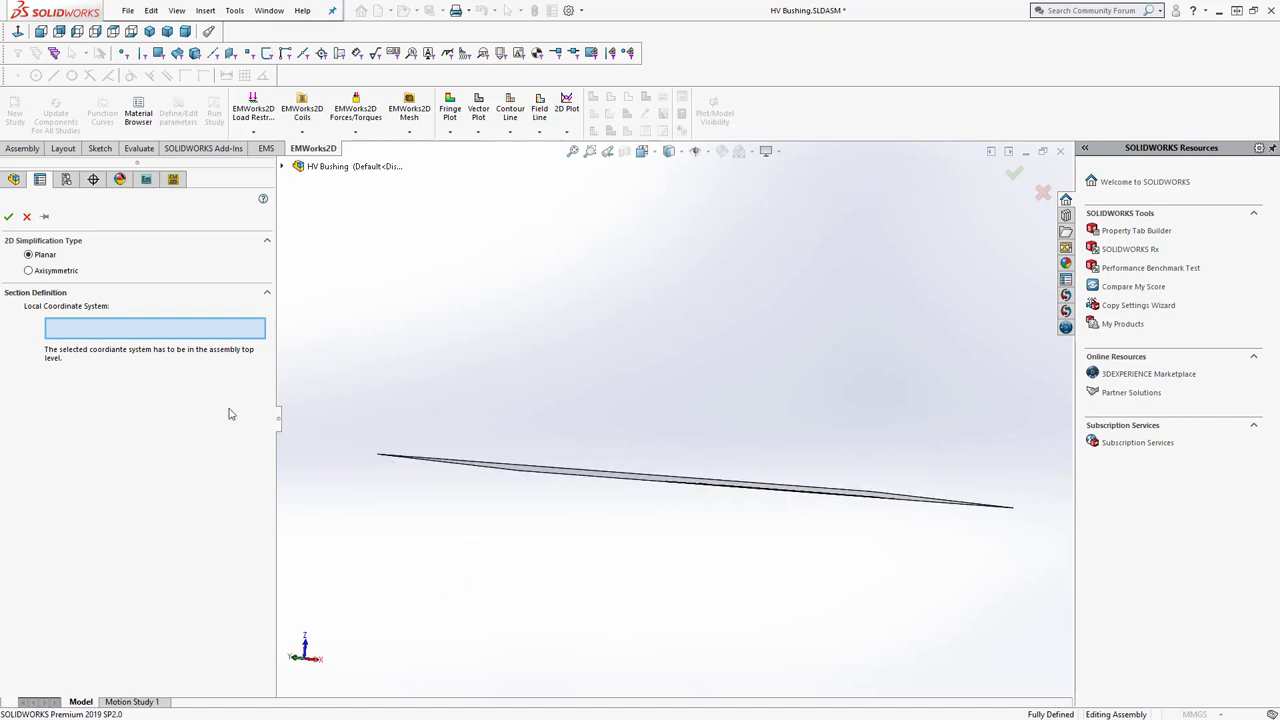
click(27, 216)
click(14, 179)
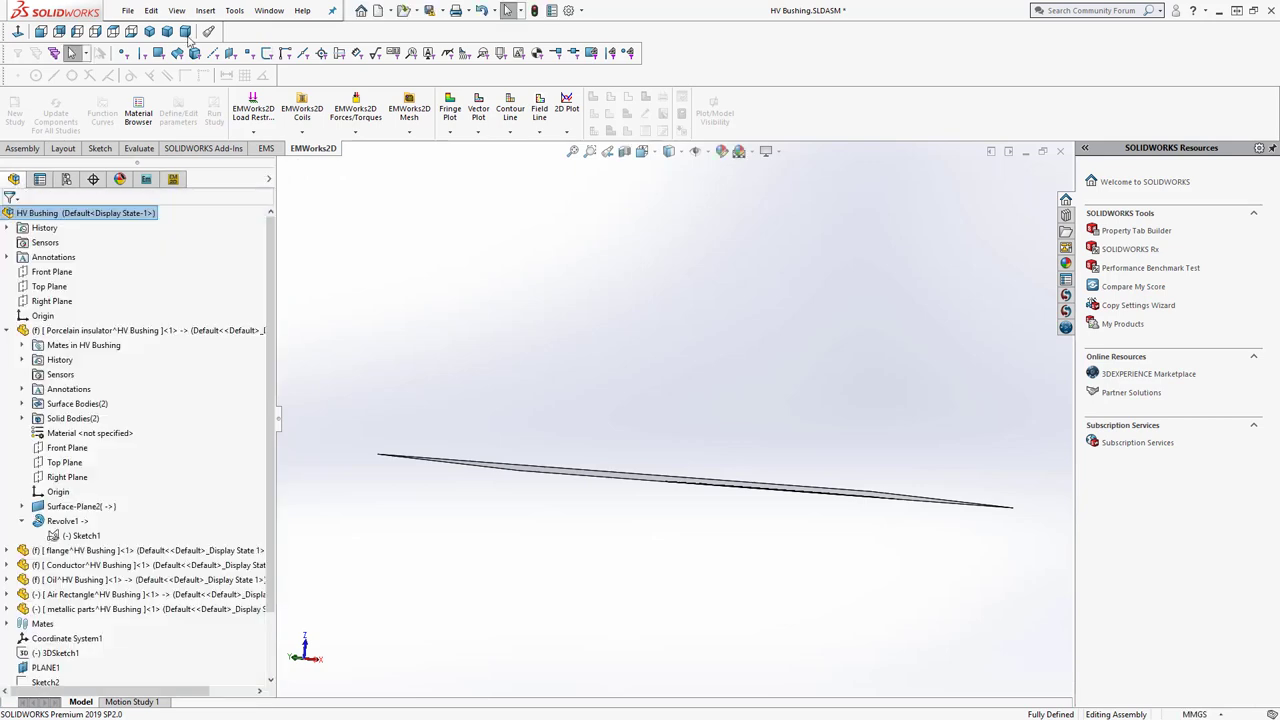
click(205, 10)
mouse_move(243, 240)
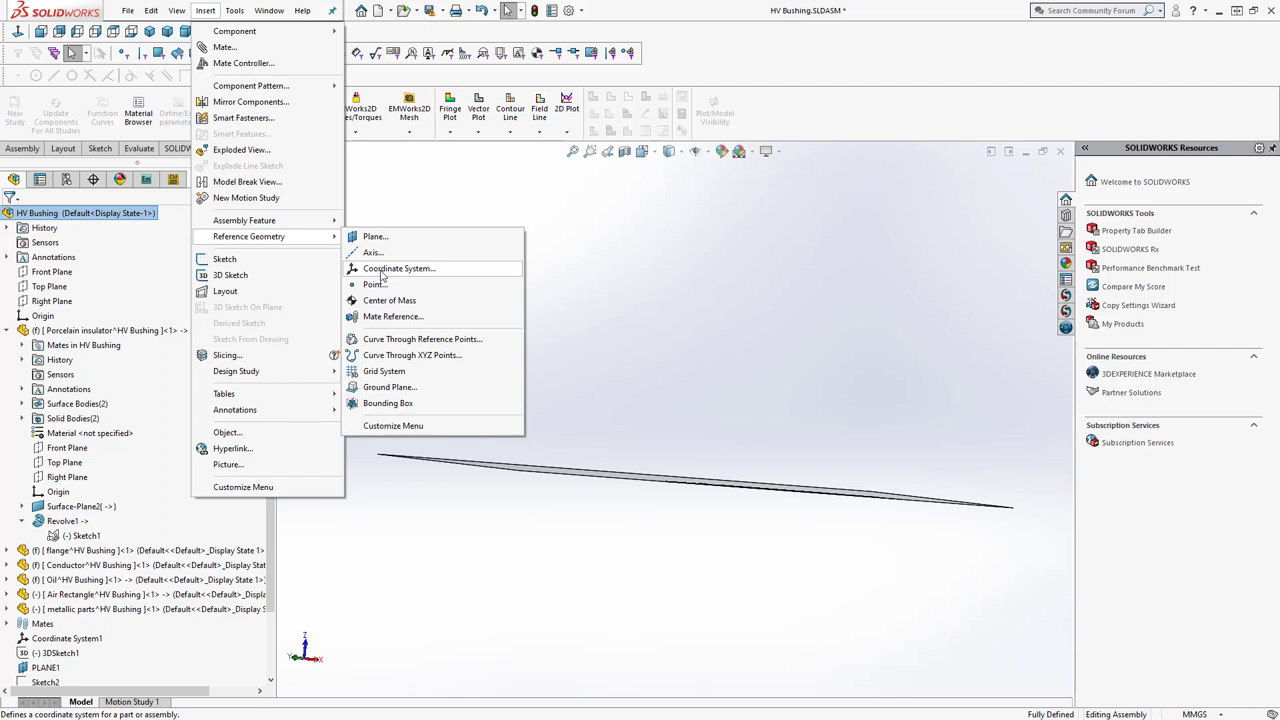
click(381, 271)
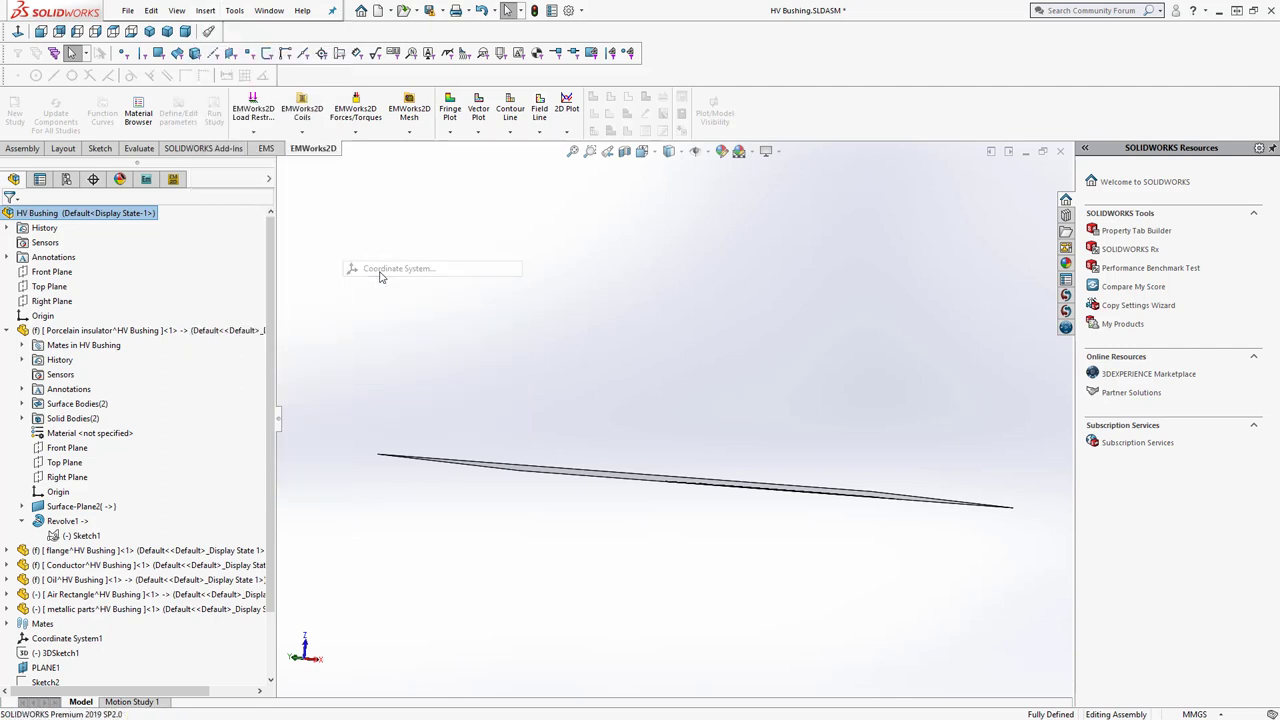
mouse_move(385, 445)
middle_down()
mouse_move(394, 469)
mouse_move(371, 463)
middle_up()
scroll(659, 528, down, 5)
middle_drag(683, 458, 677, 277)
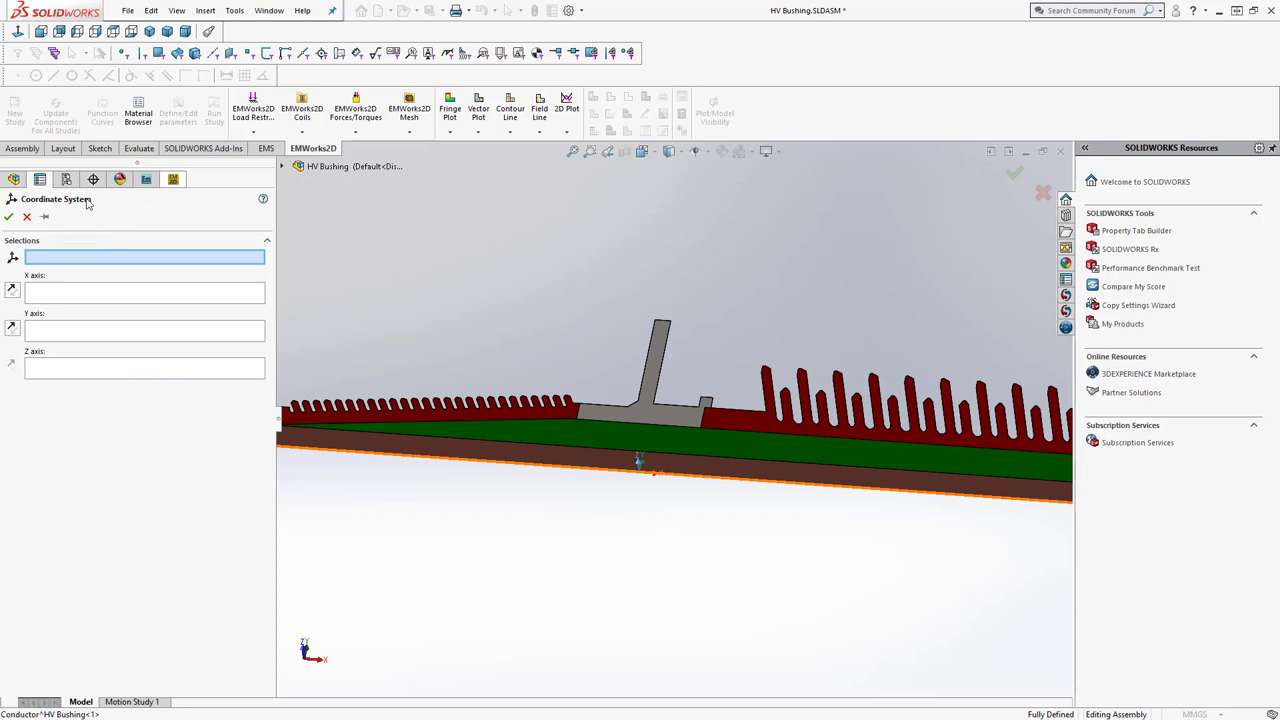
click(27, 217)
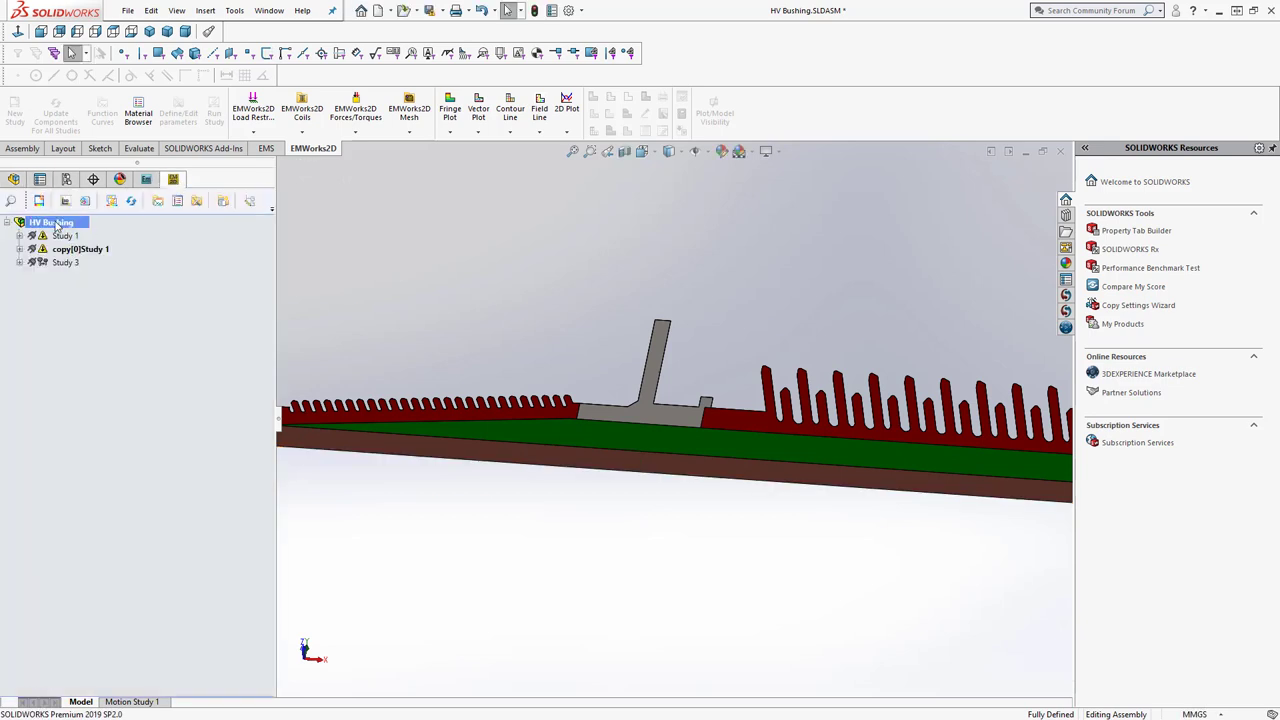
Try the Axisymmetric type in HV Bushing's 2D Simplification, inspect the section along its axis, and cancel
right_click(88, 228)
click(96, 248)
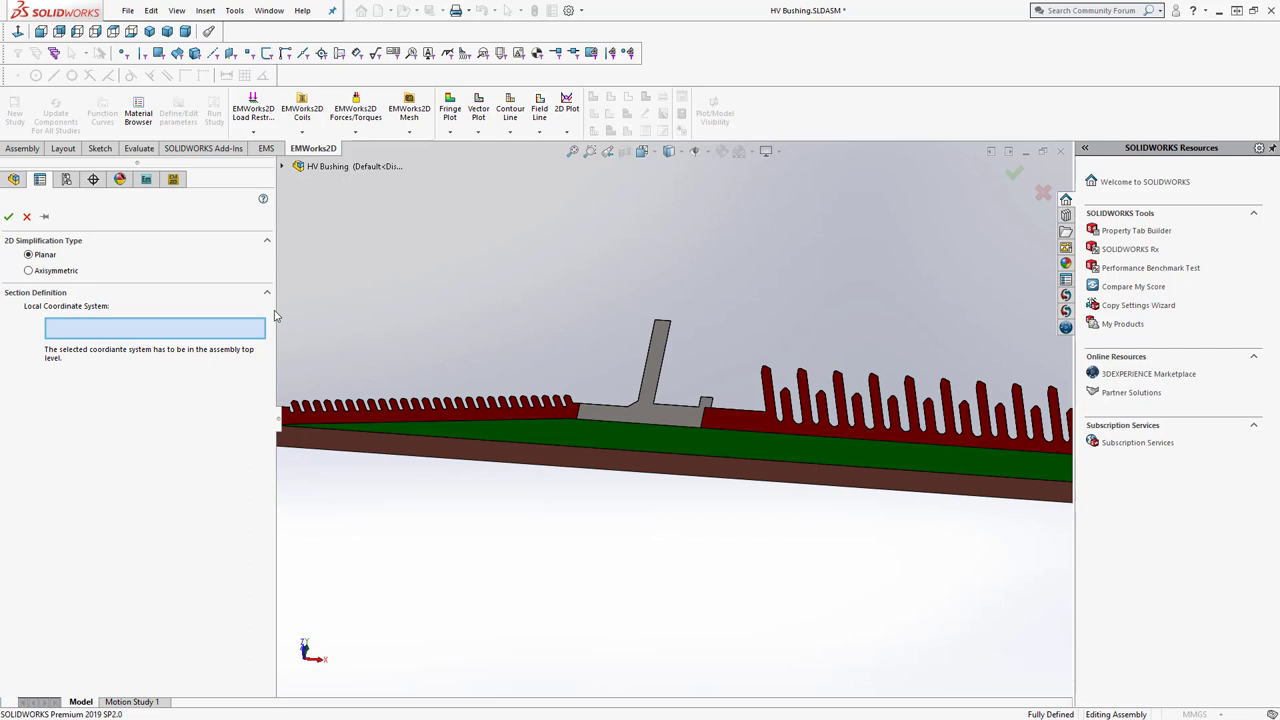
click(55, 270)
scroll(552, 478, up, 3)
scroll(552, 477, up, 2)
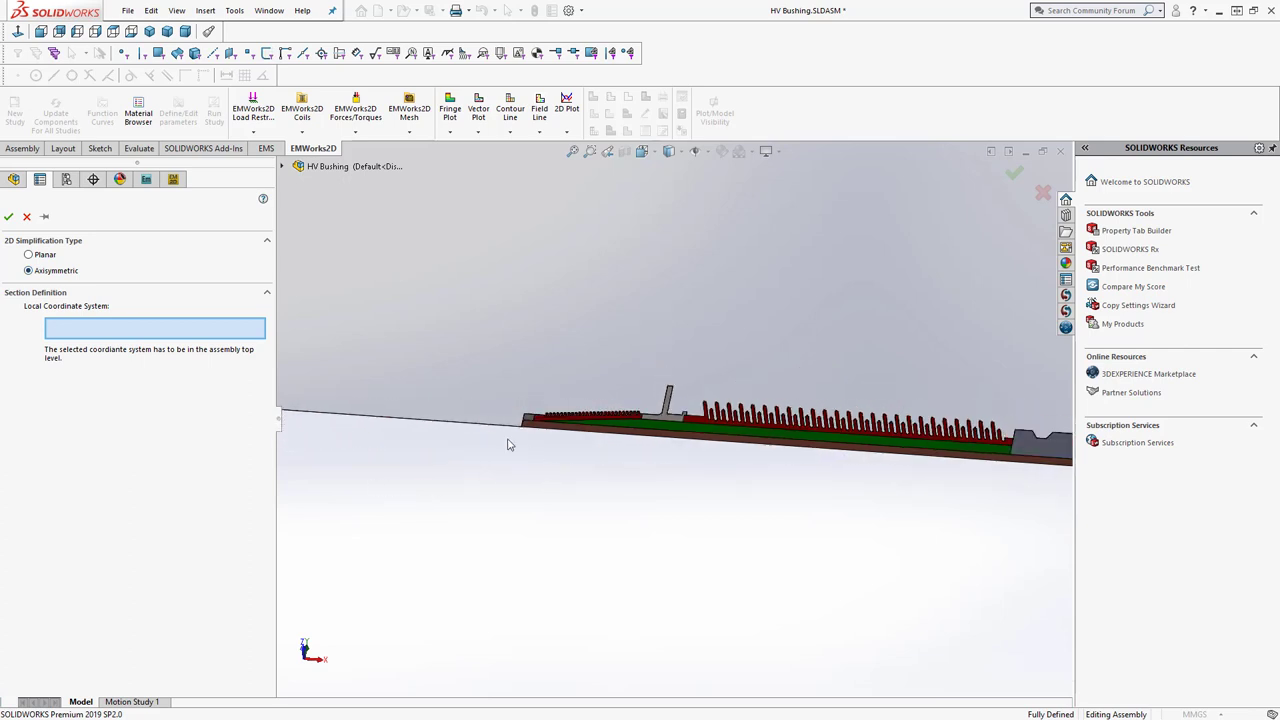
middle_drag(529, 443, 560, 483)
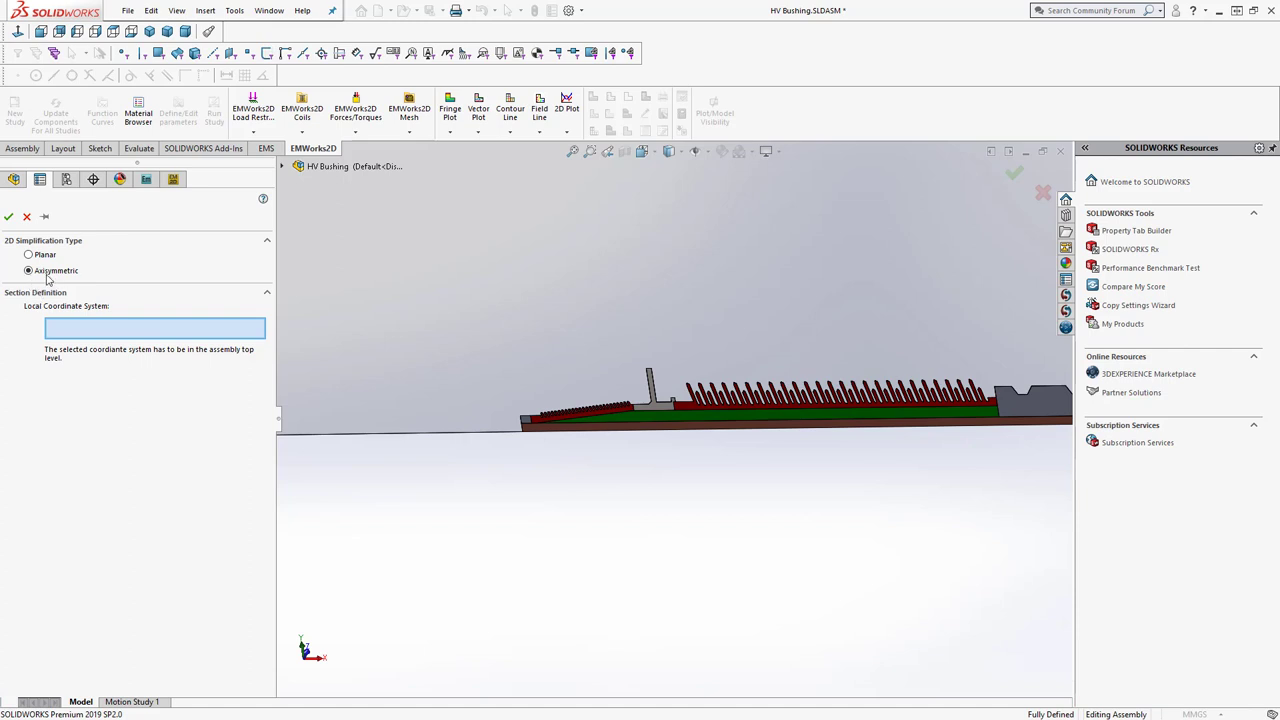
click(27, 216)
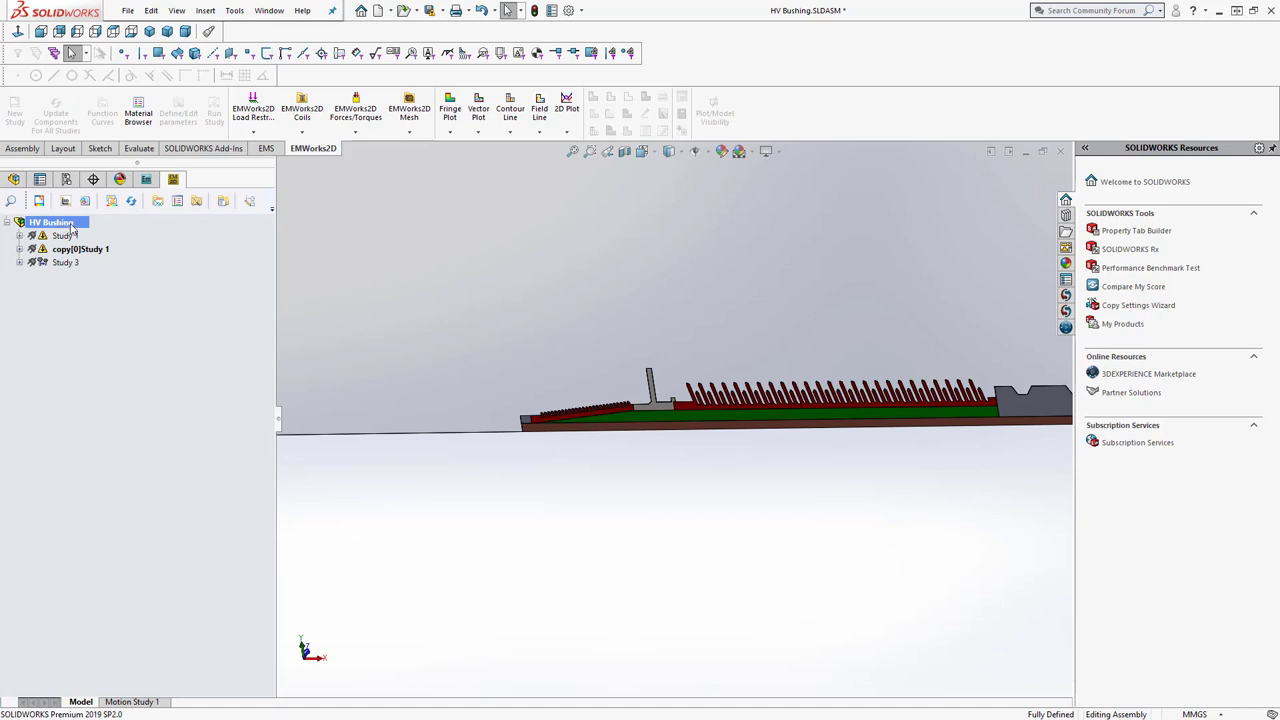
Open the EMWorks2D parameters for HV Bushing, and edit Sketch1 of the Porcelain insulator's Surface-Plane2
right_click(74, 229)
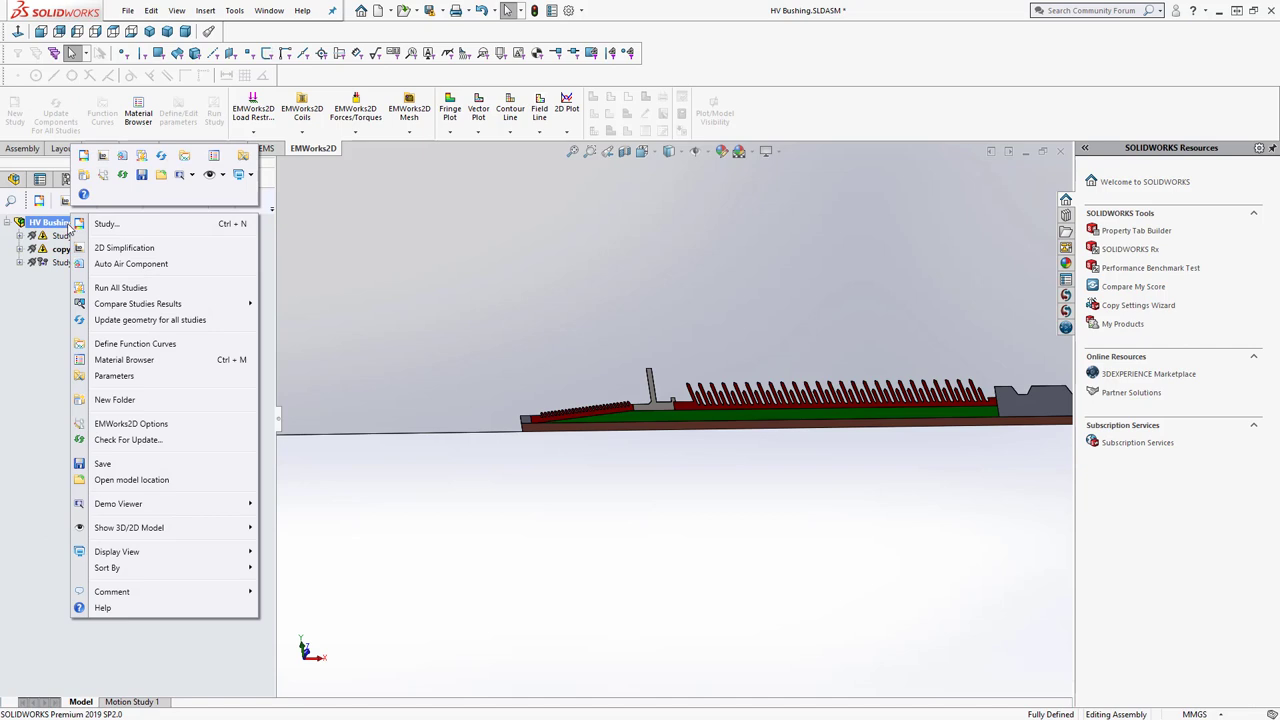
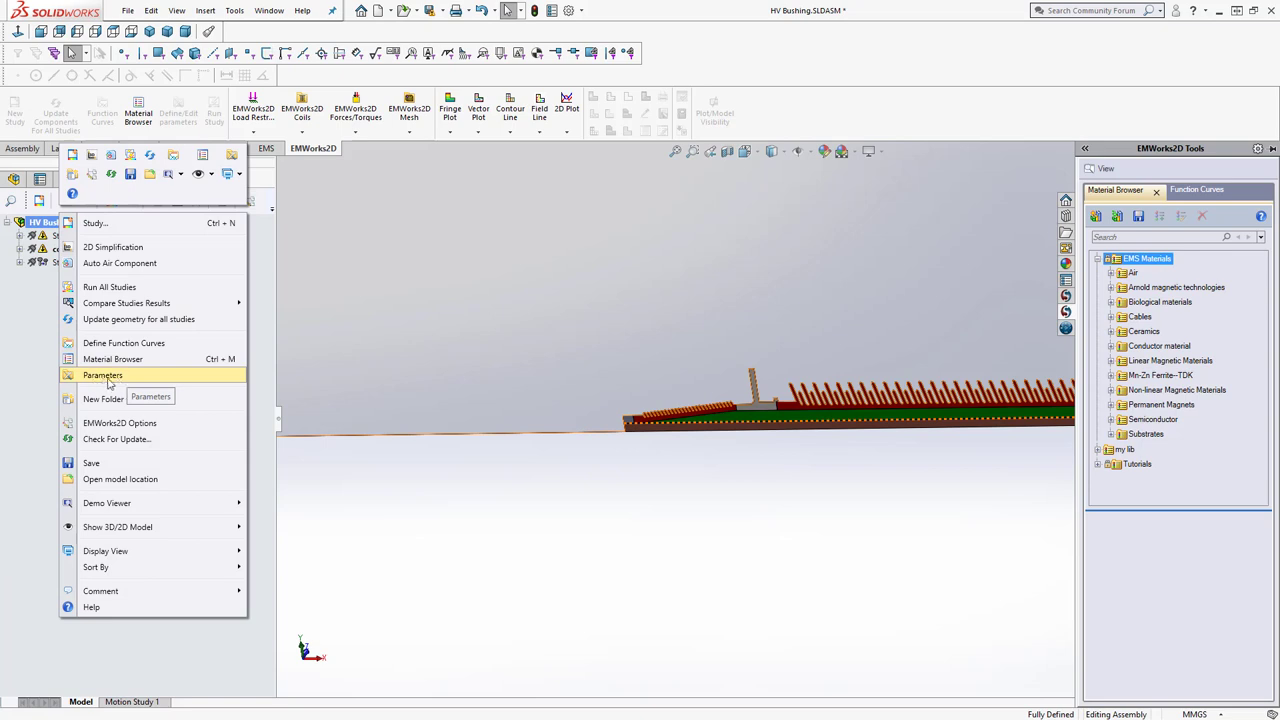
click(107, 379)
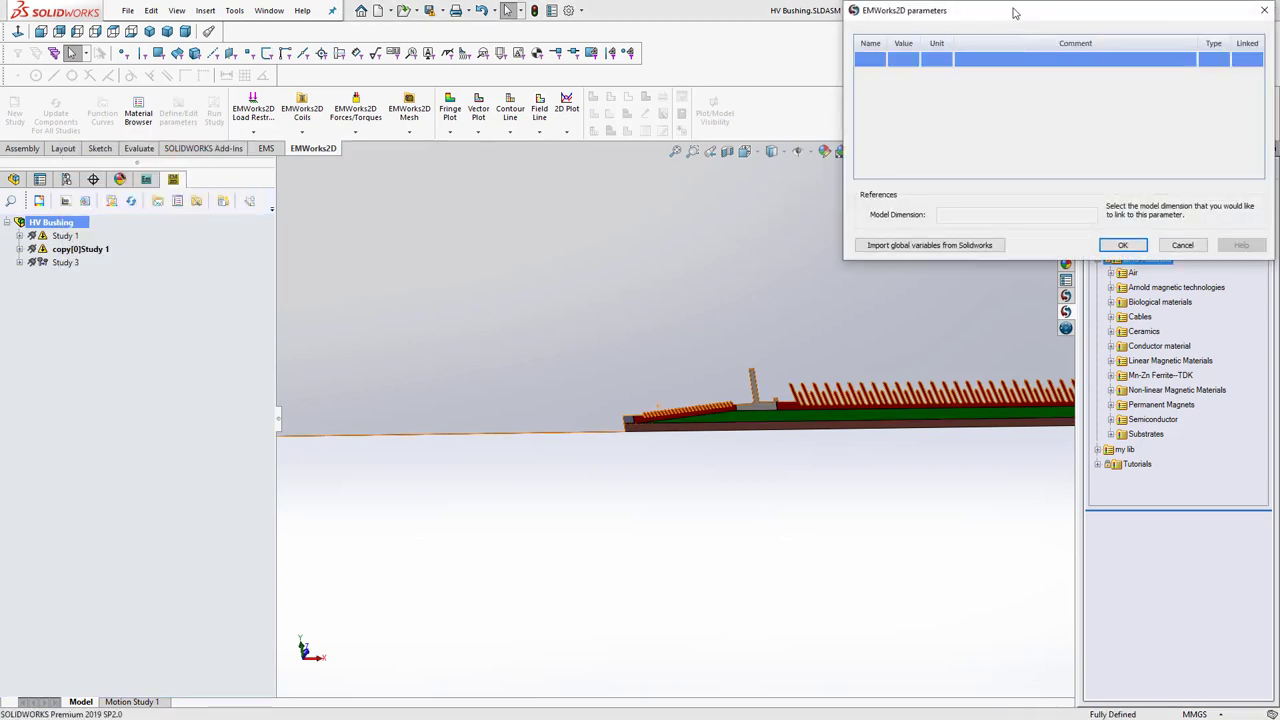
drag(1013, 13, 773, 203)
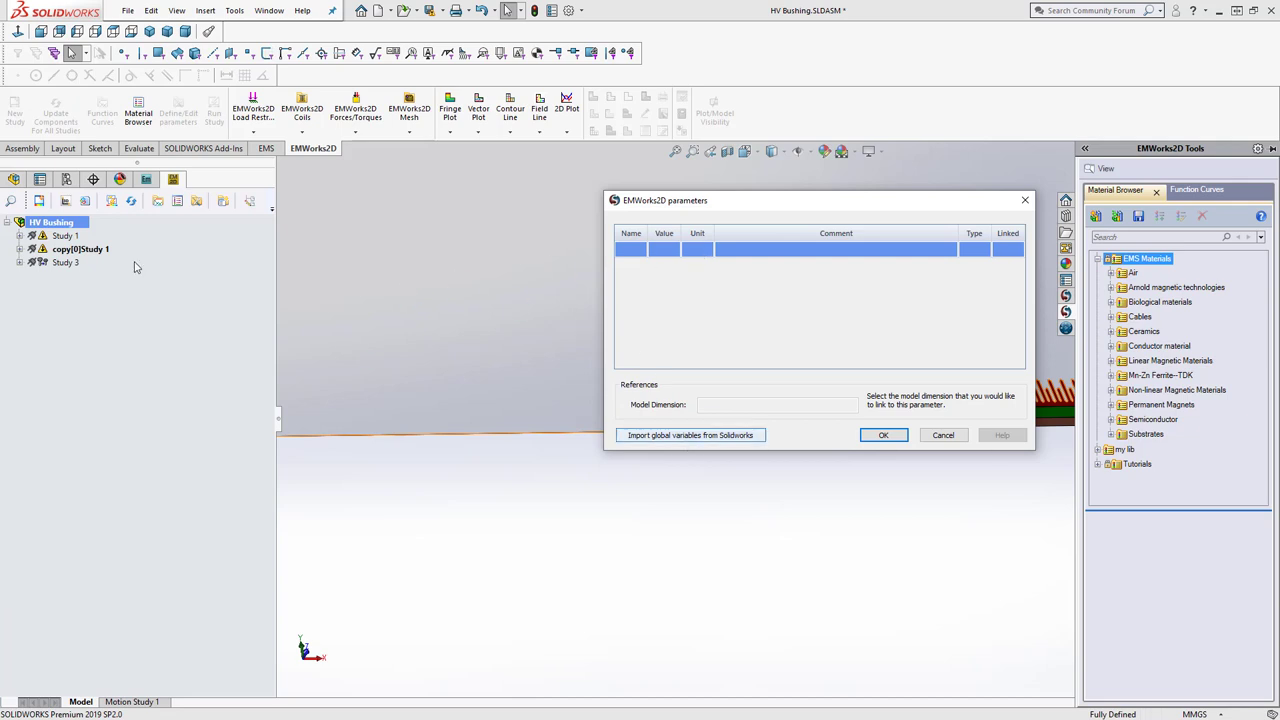
click(14, 180)
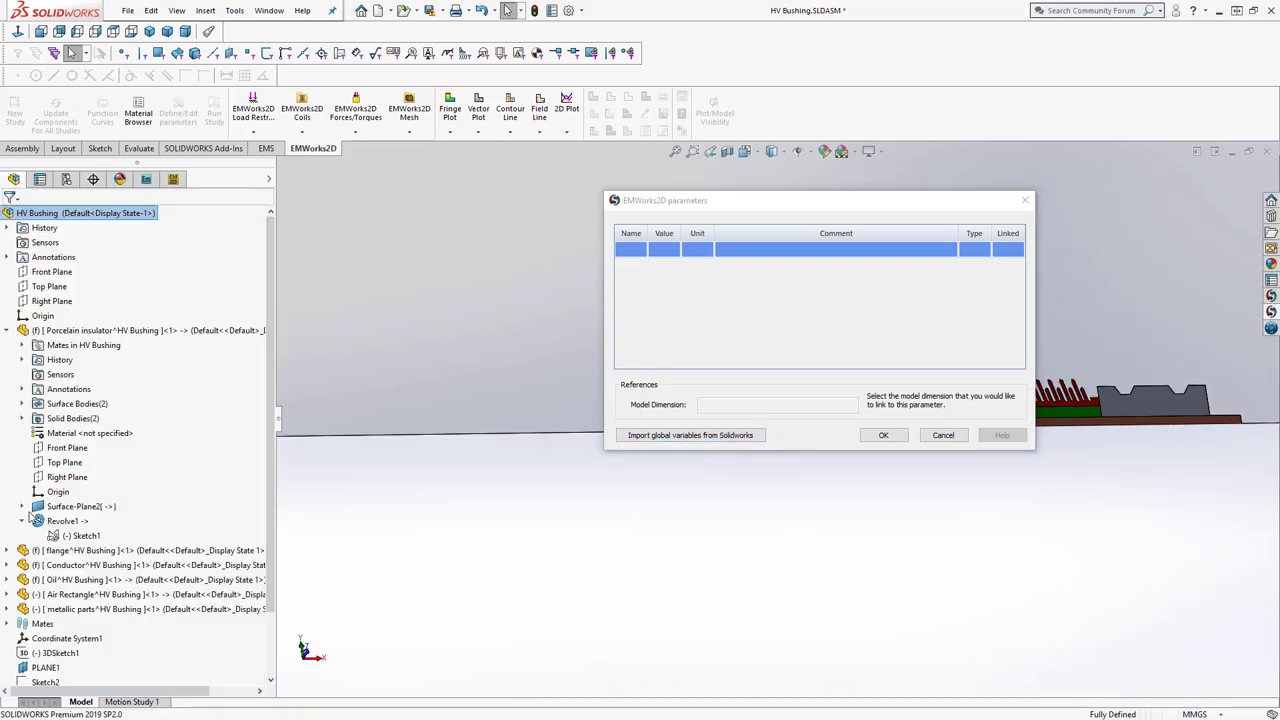
click(22, 506)
click(85, 521)
right_click(88, 521)
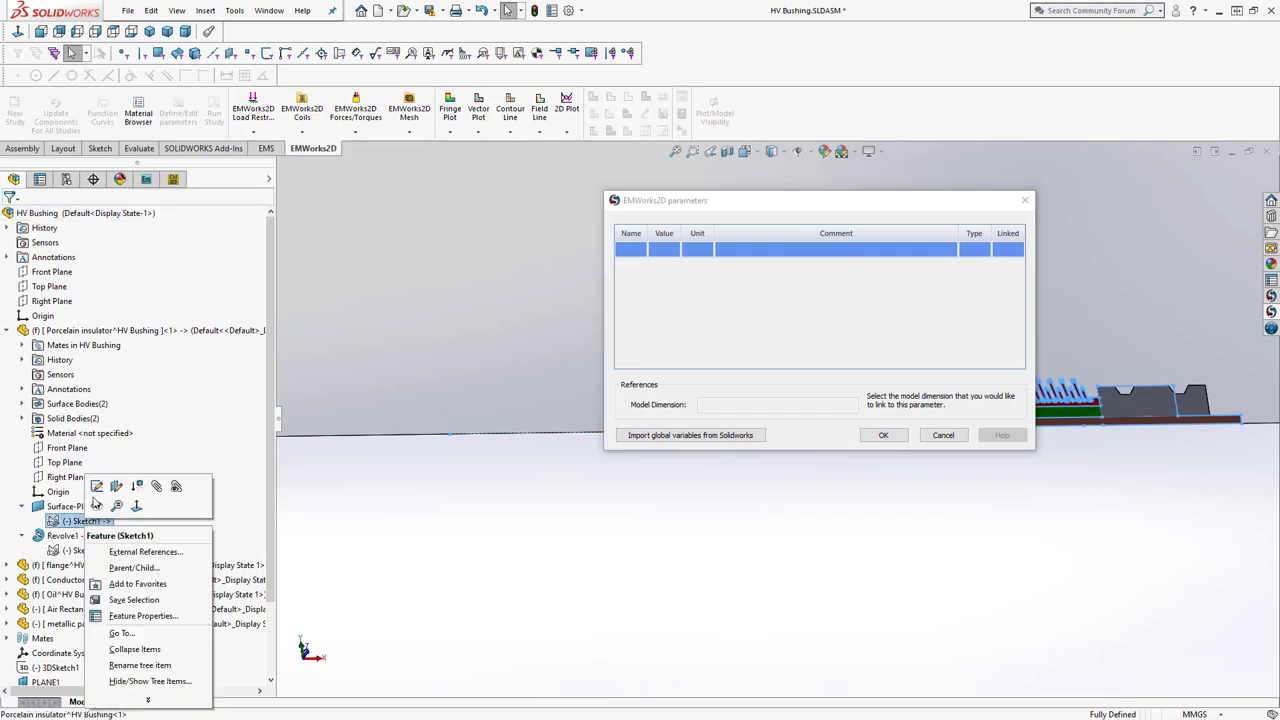
click(96, 489)
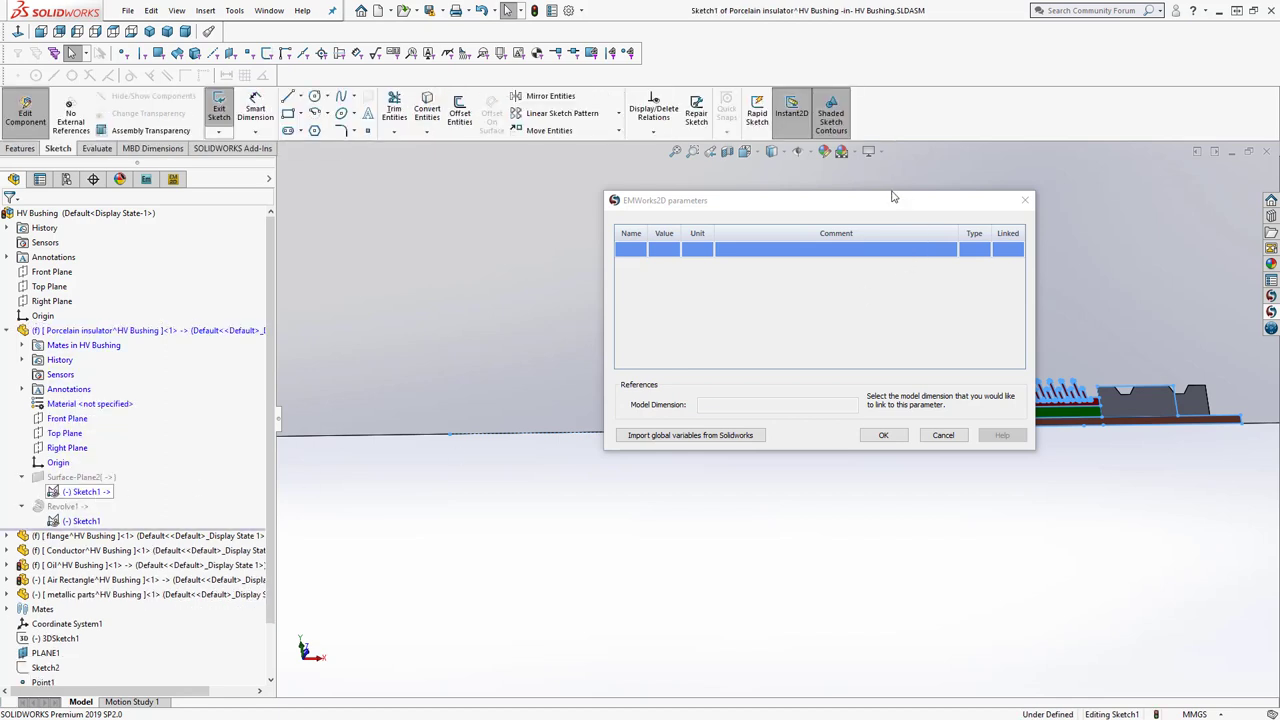
Link the 20 mm dimension of the Porcelain insulator's Sketch1 as an EMWorks2D parameter, and accept the parameter table
mouse_move(893, 197)
mouse_down()
mouse_move(837, 205)
mouse_move(783, 191)
mouse_up()
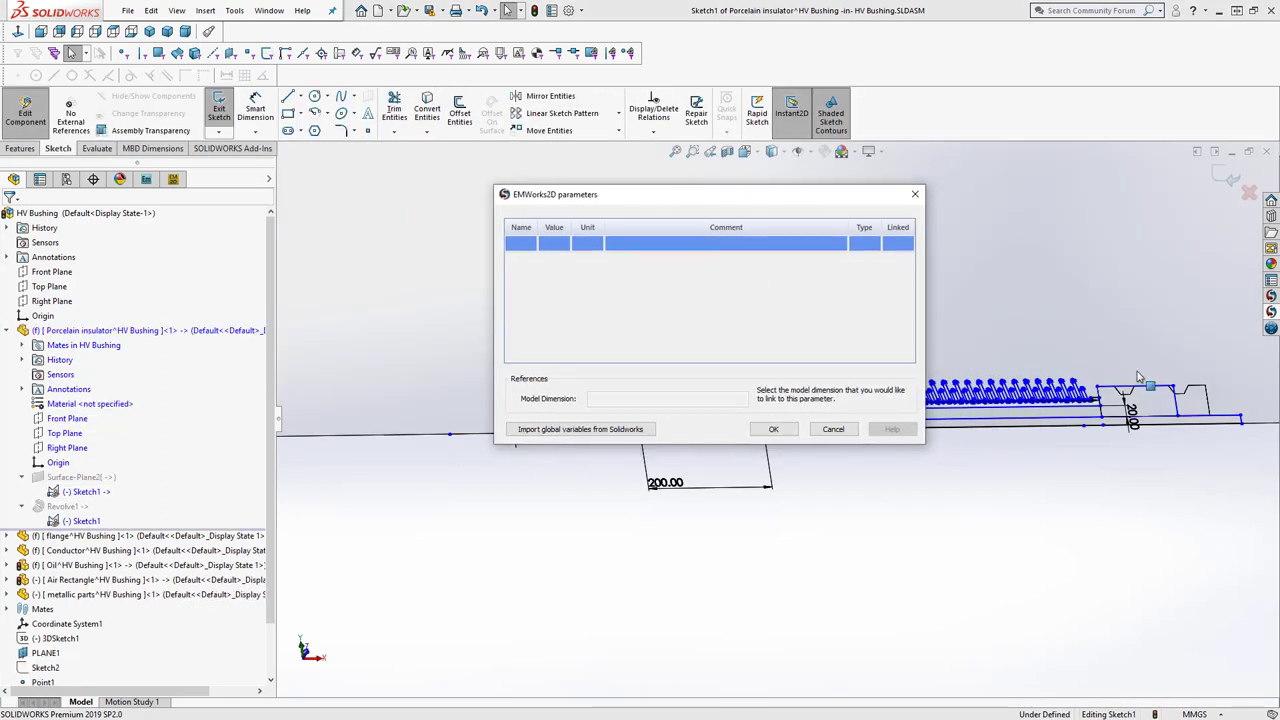
click(1131, 424)
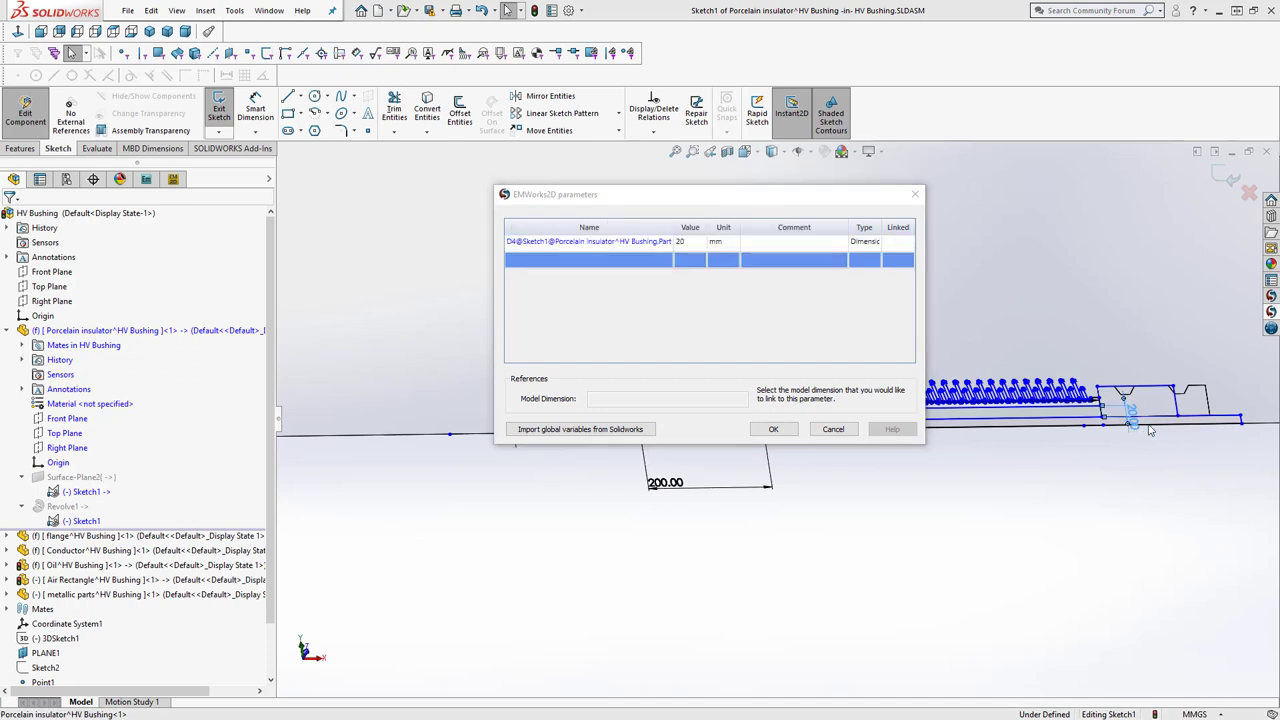
click(776, 432)
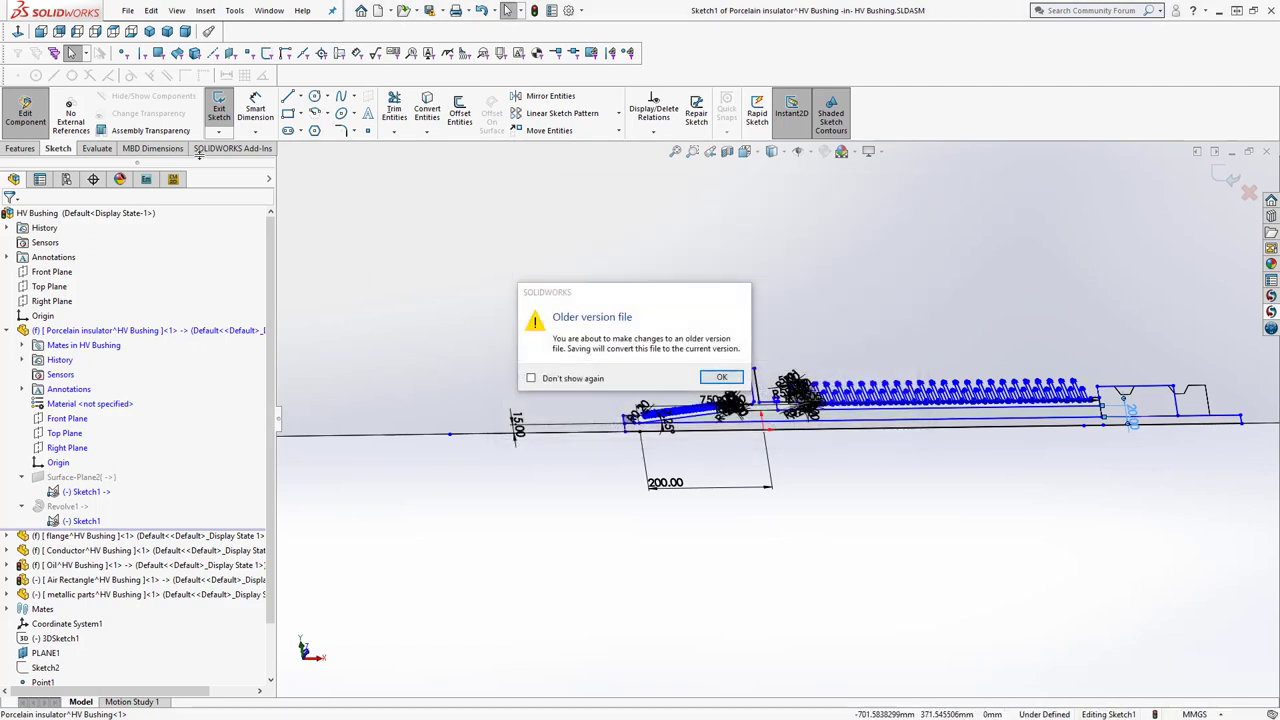
click(712, 378)
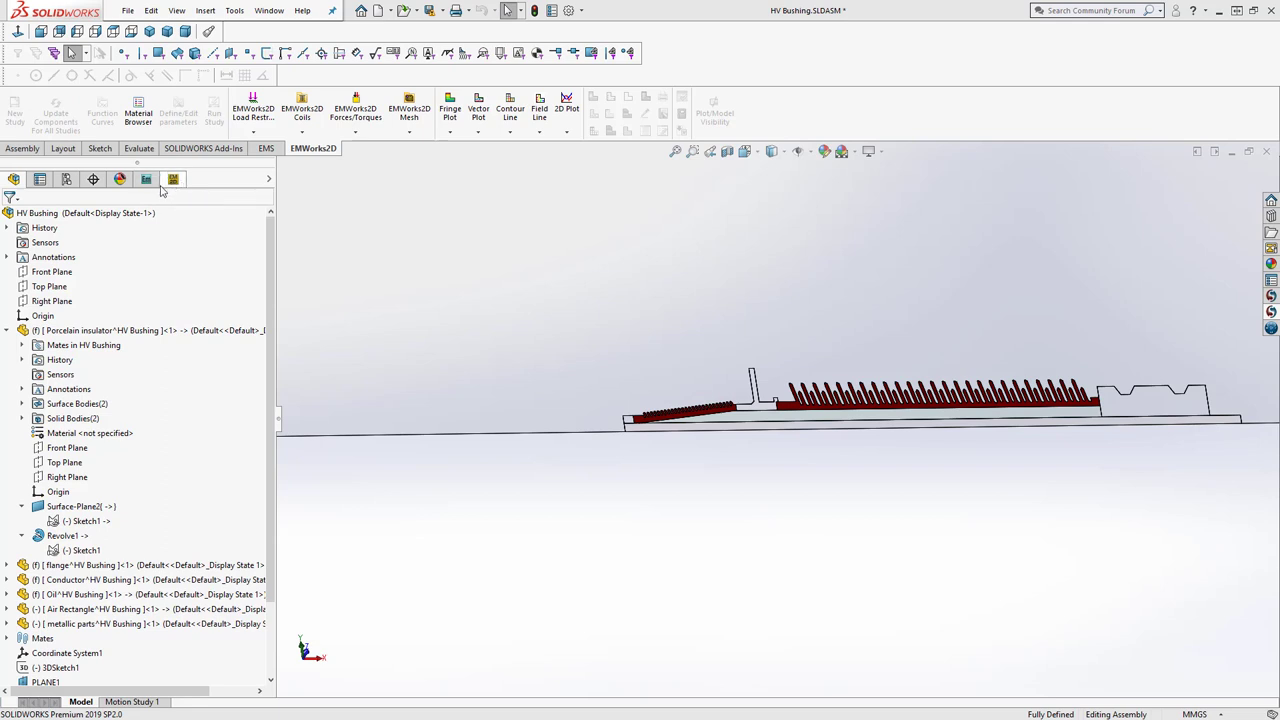
Start a new EMWorks2D study for HV Bushing, examine its 2D Geometry solution type and model length options, and cancel
click(174, 181)
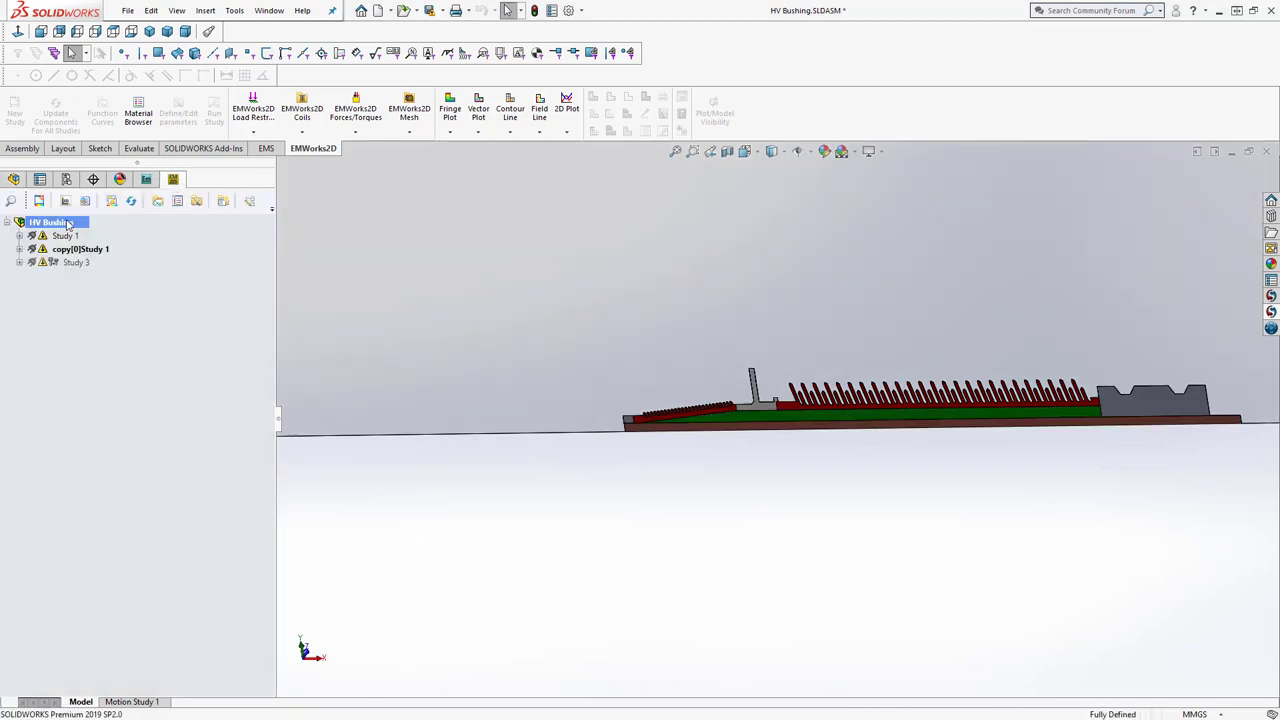
right_click(68, 224)
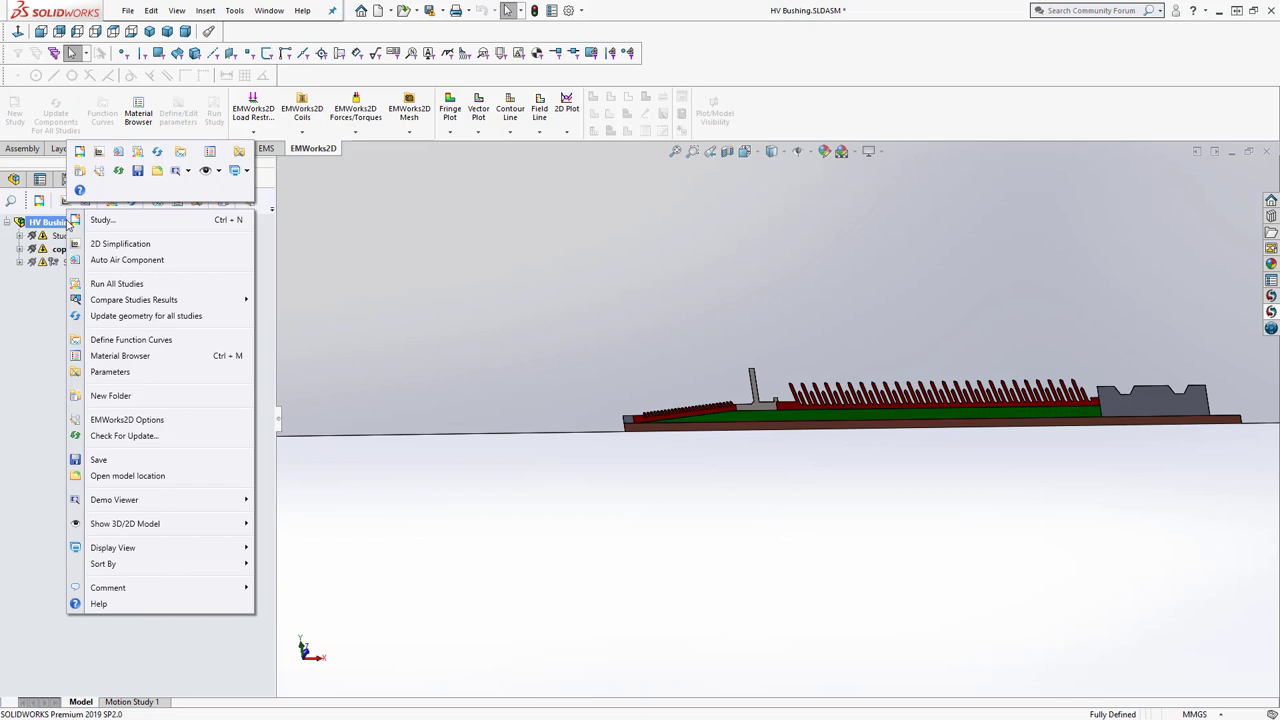
mouse_move(112, 530)
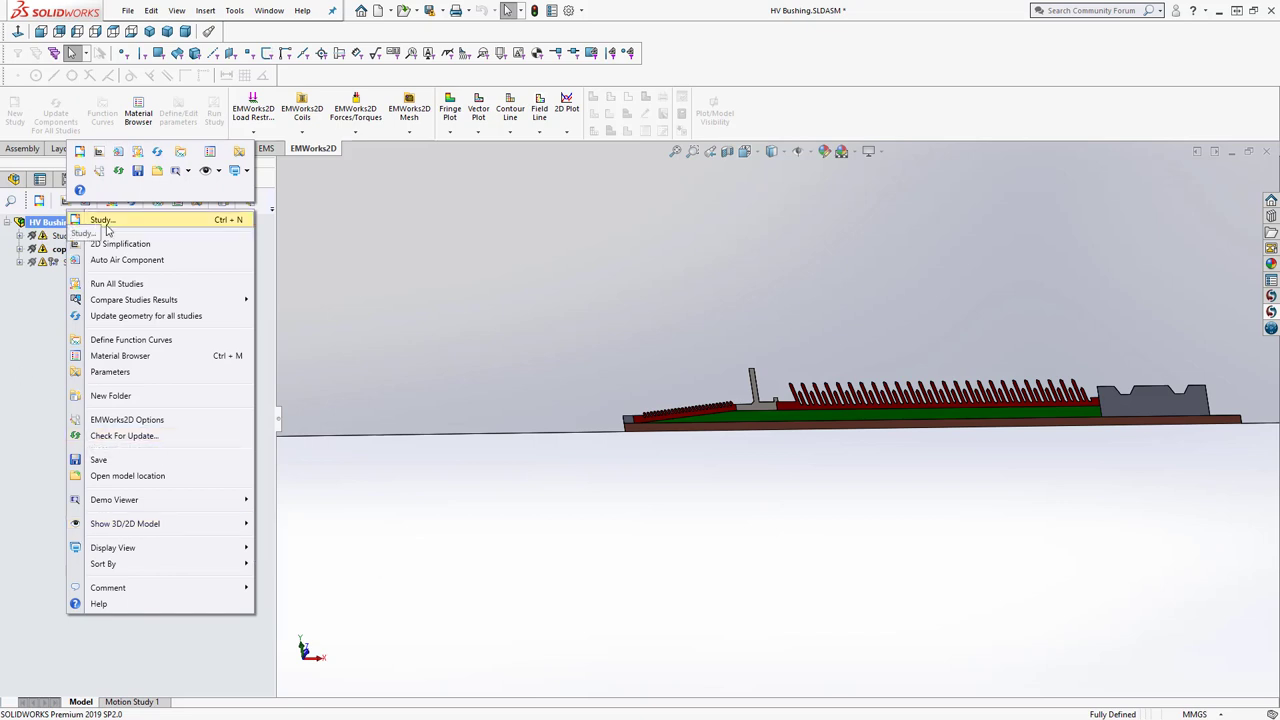
click(104, 223)
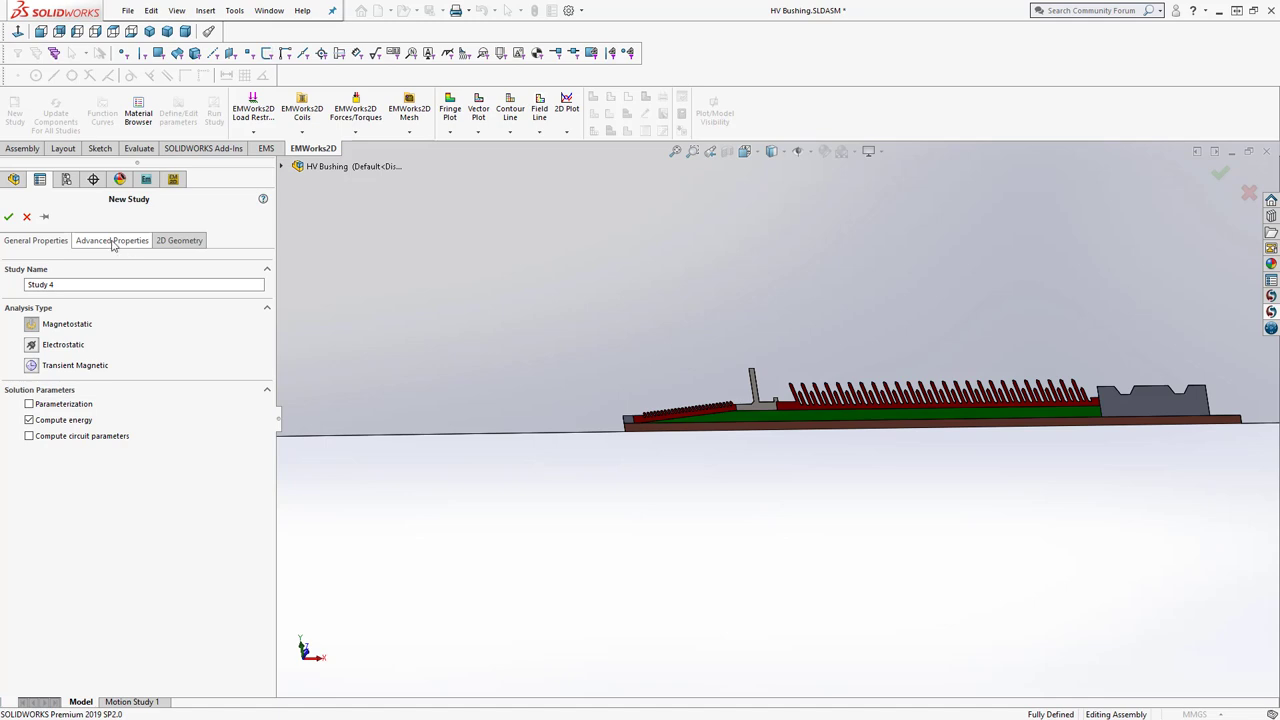
click(166, 245)
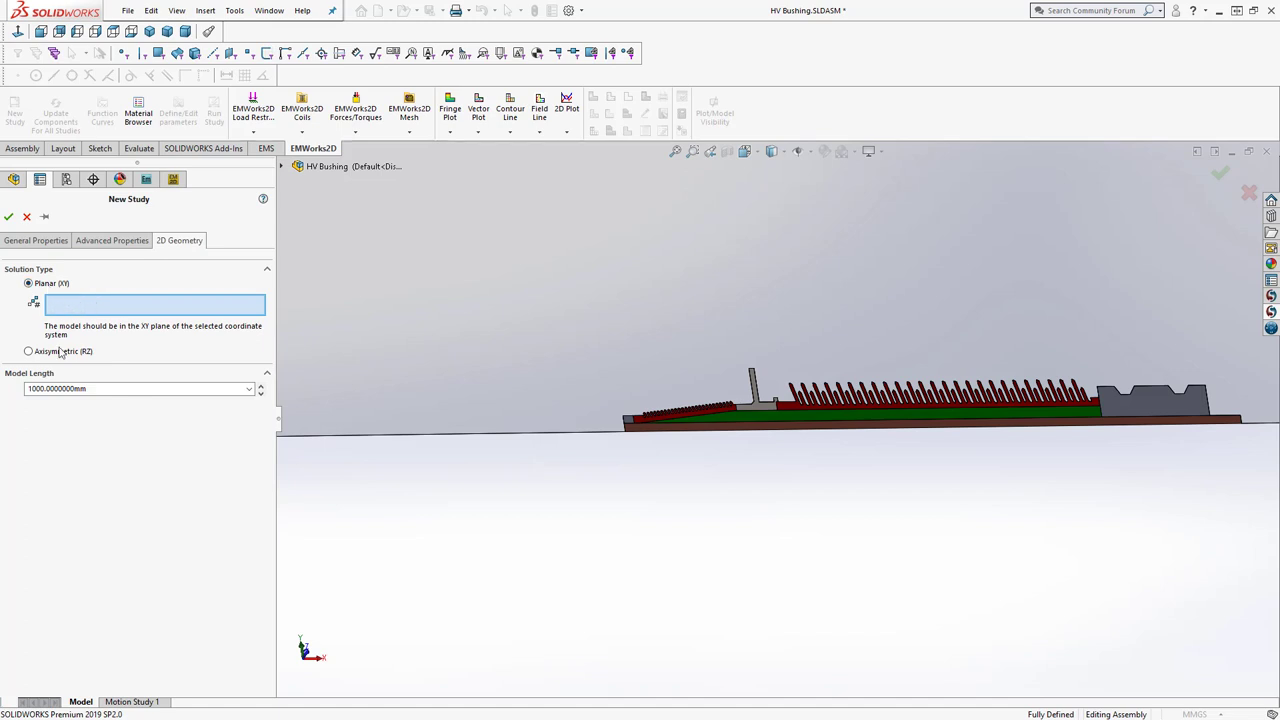
double_click(91, 388)
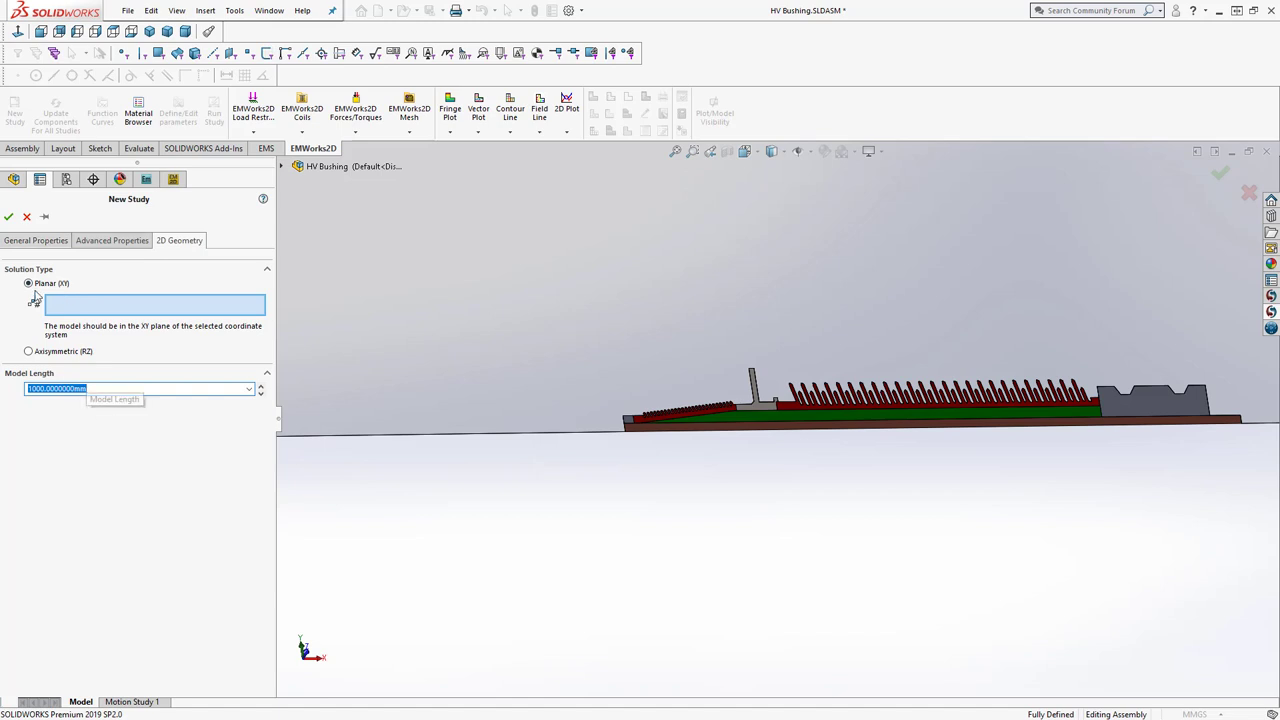
click(27, 218)
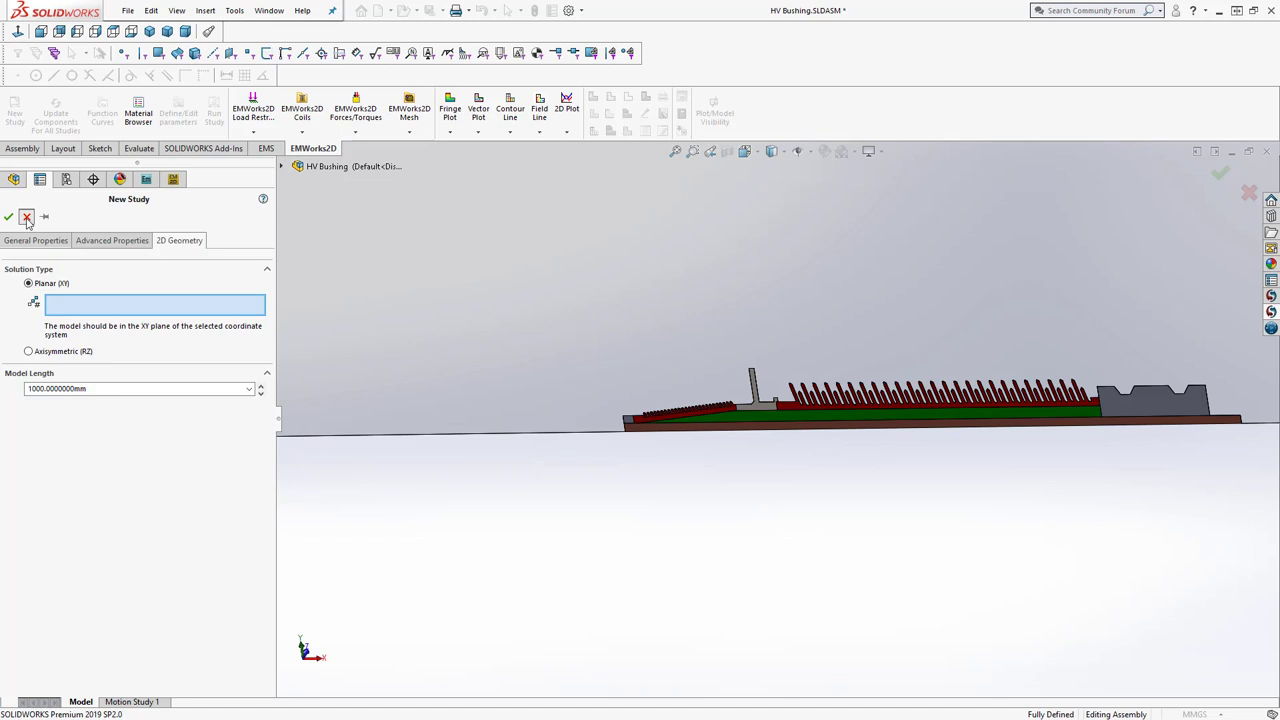
Expand copy[0]Study 1 and review its component materials, load restraints and available study commands
click(20, 250)
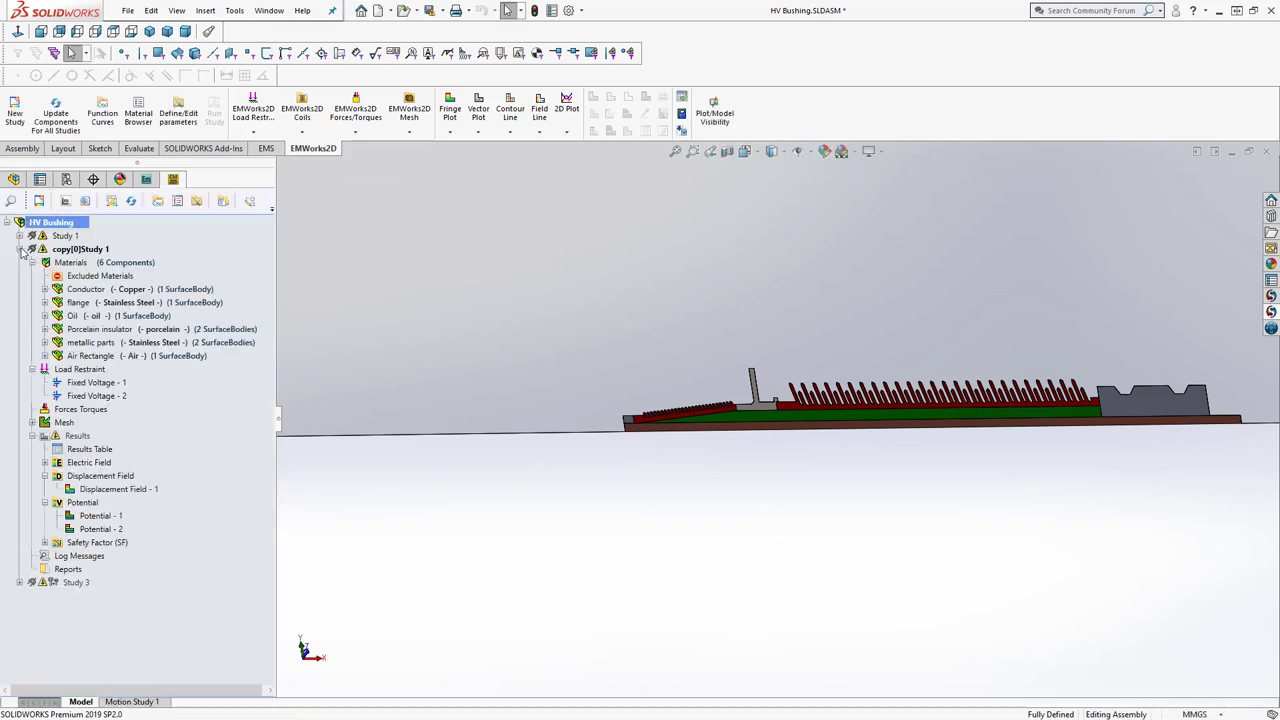
click(70, 249)
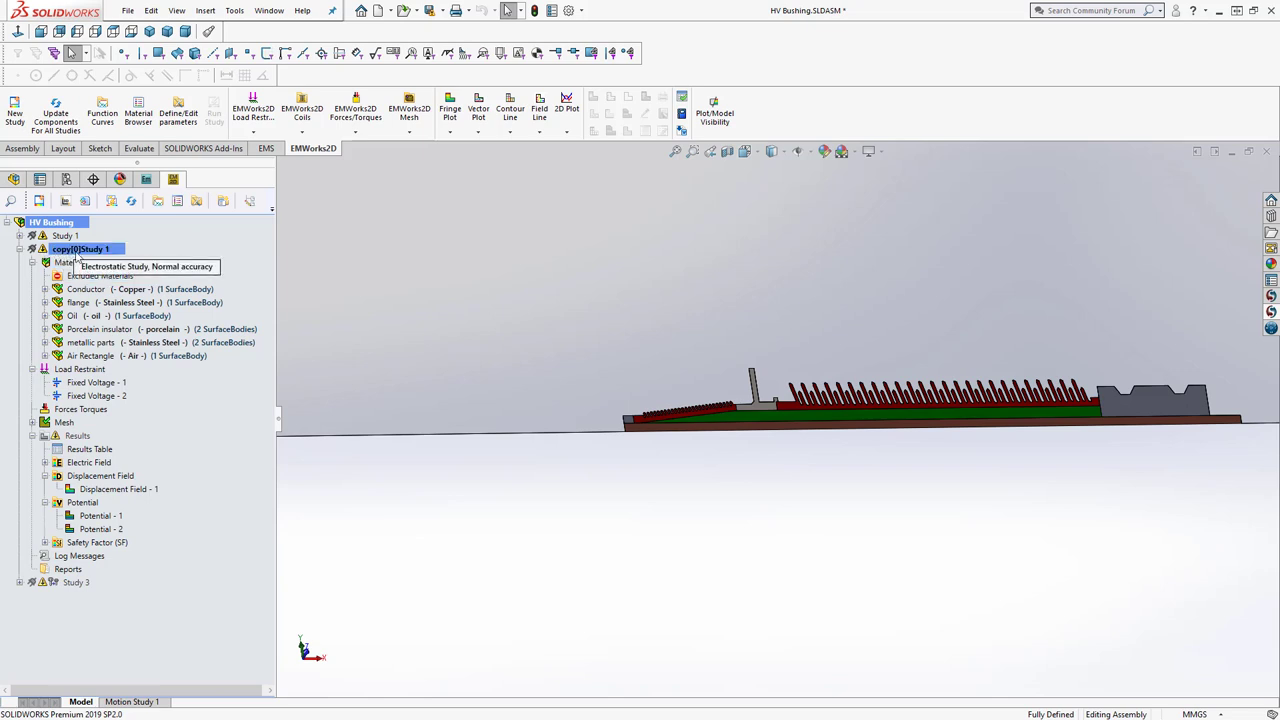
click(70, 263)
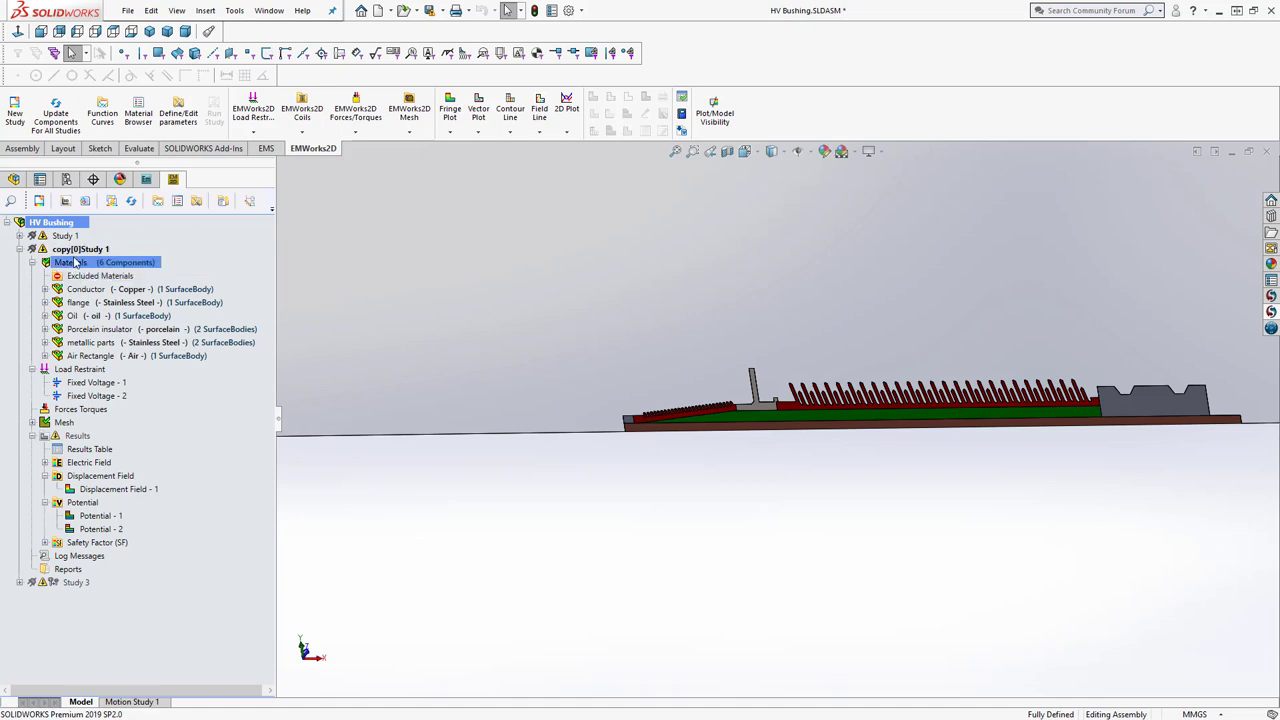
click(84, 264)
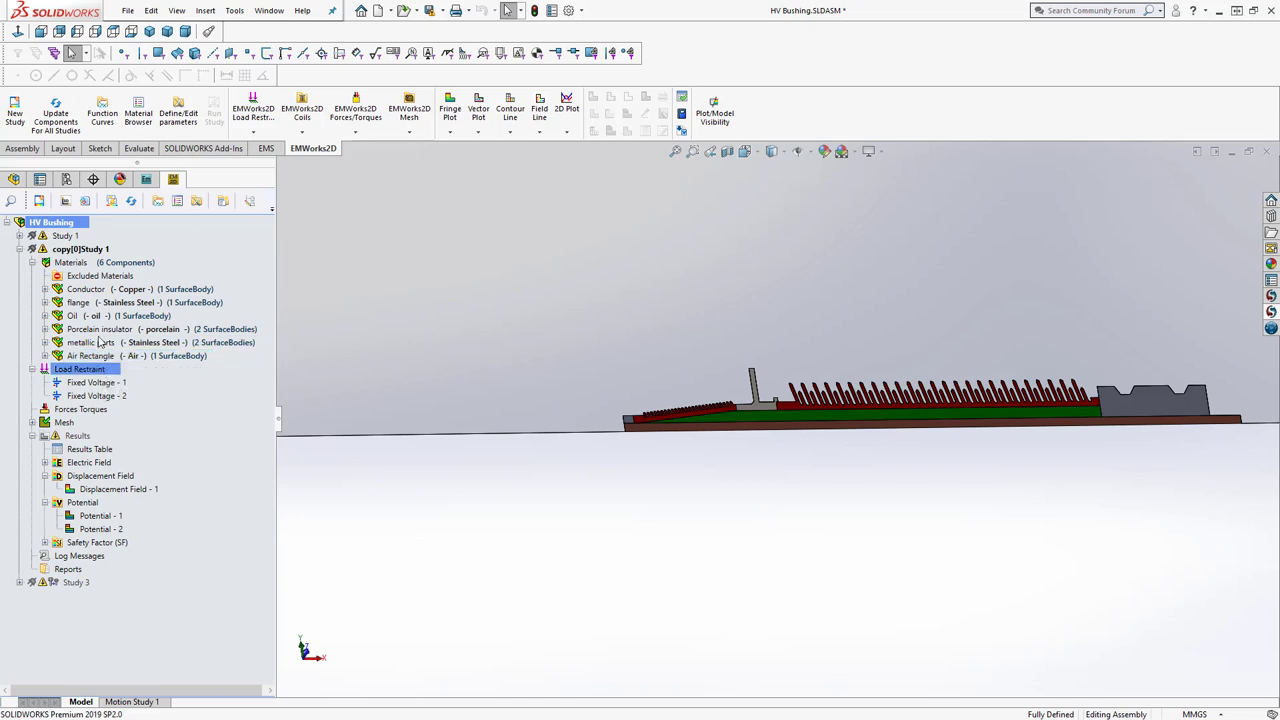
click(91, 272)
right_click(91, 249)
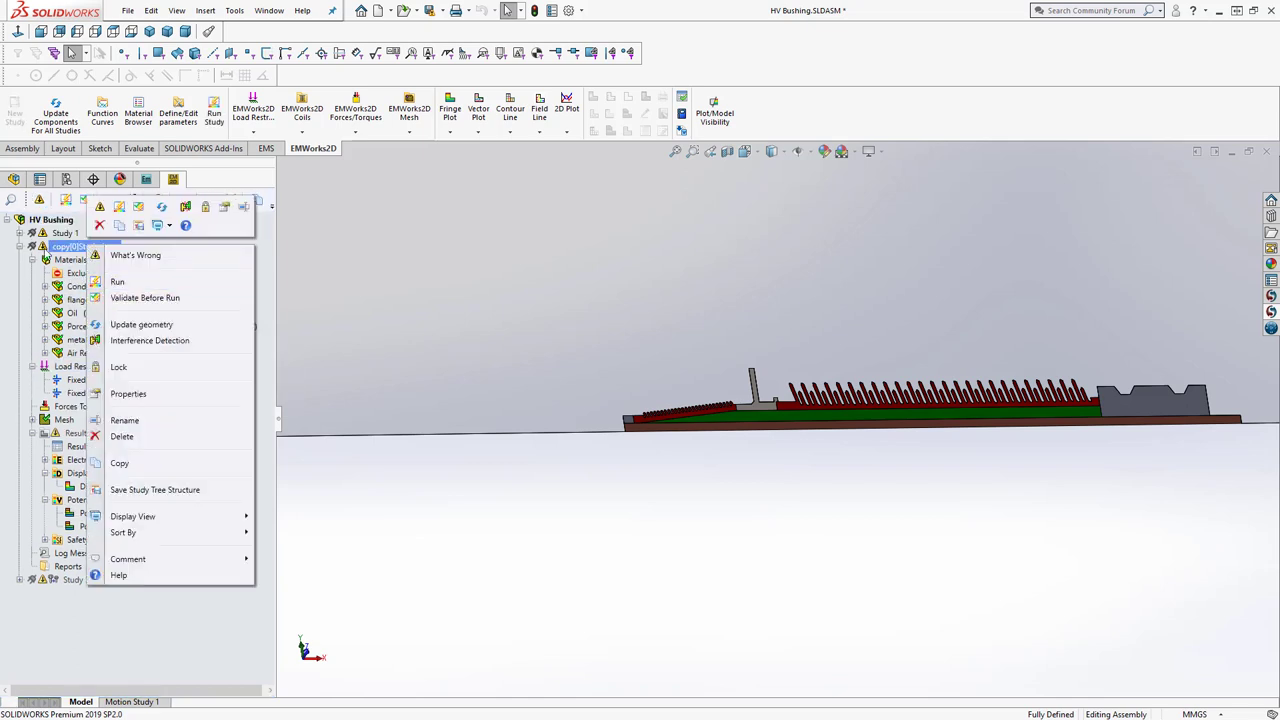
Browse the EMS Materials library, including Ceramics, and review the materials assigned to the components in copy[0]Study 1
right_click(57, 224)
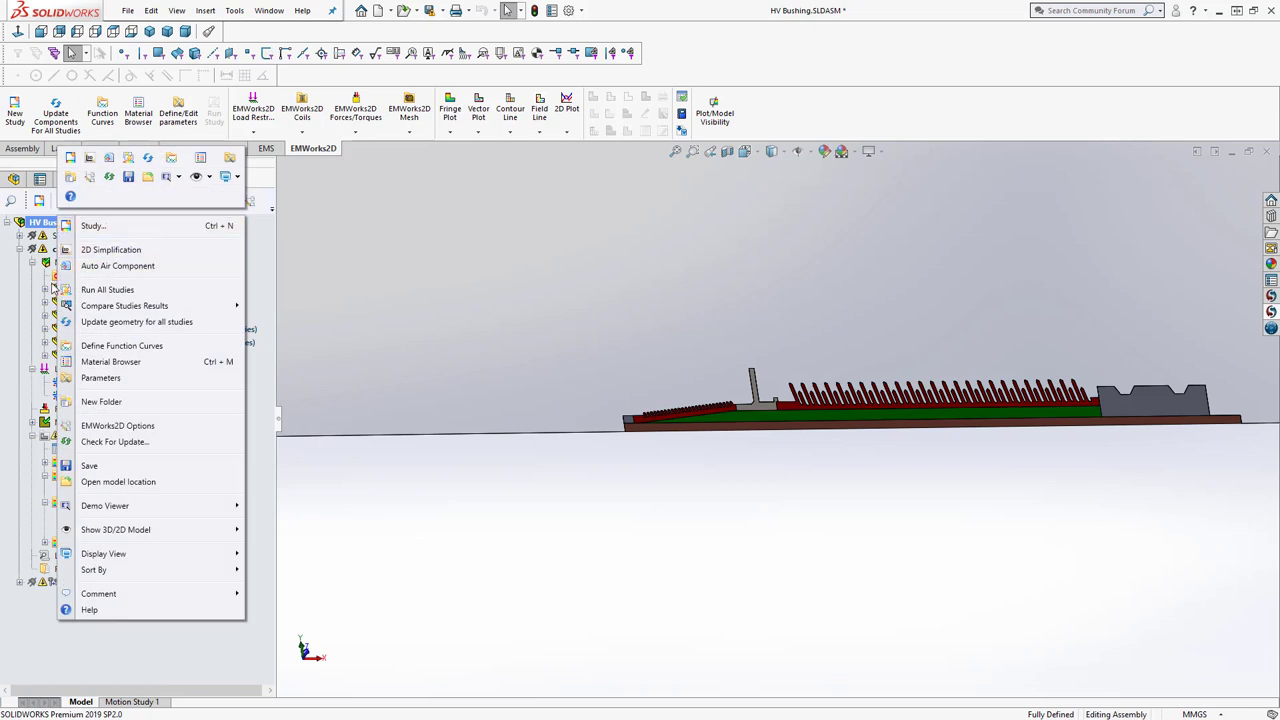
click(106, 362)
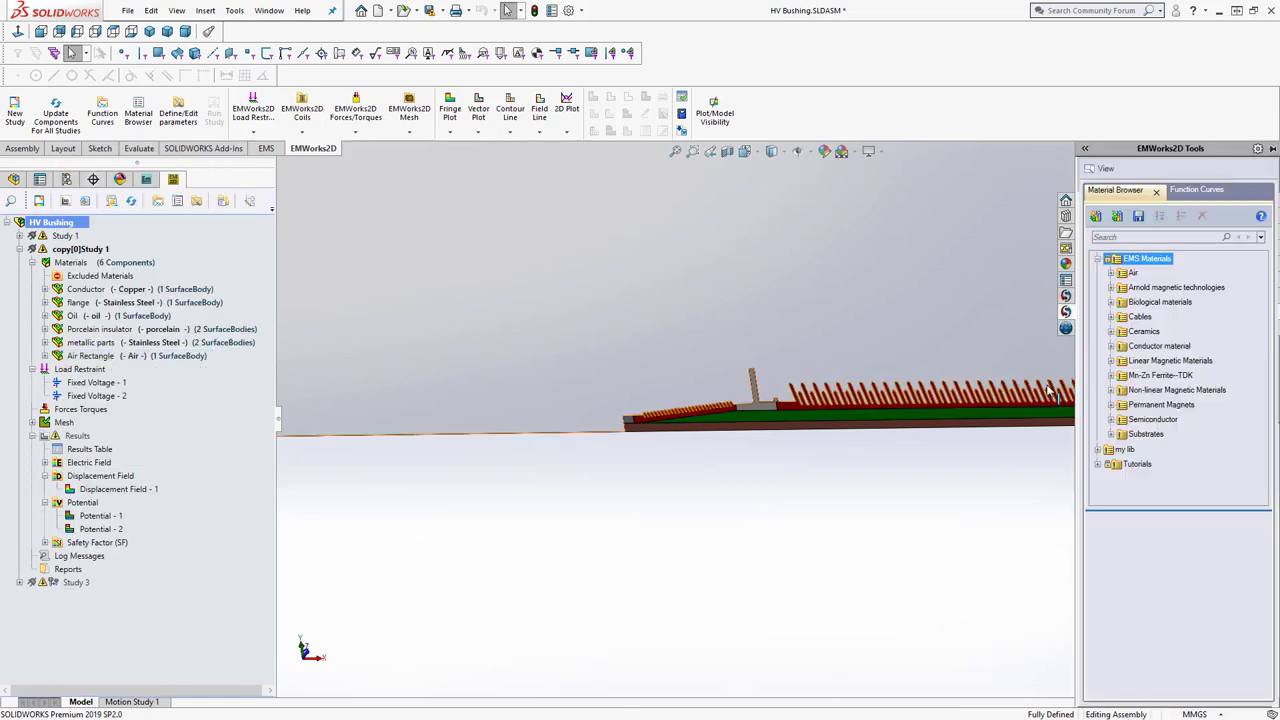
click(1110, 331)
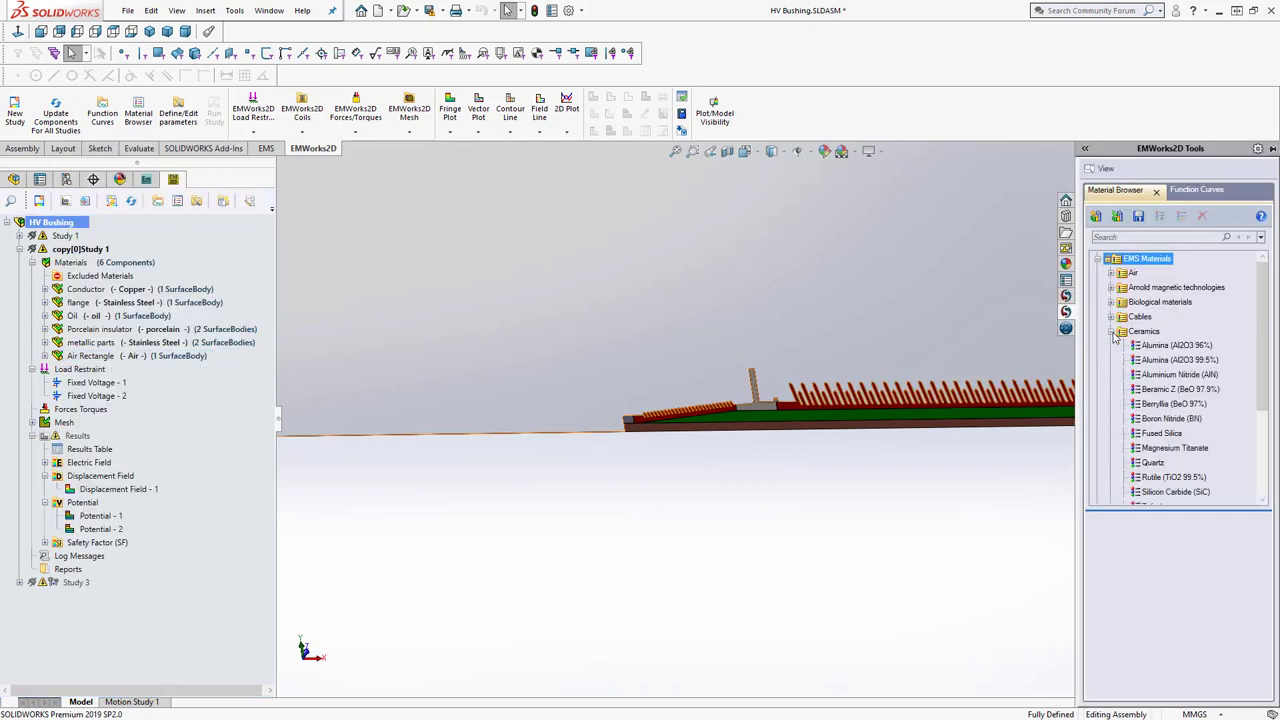
click(1110, 331)
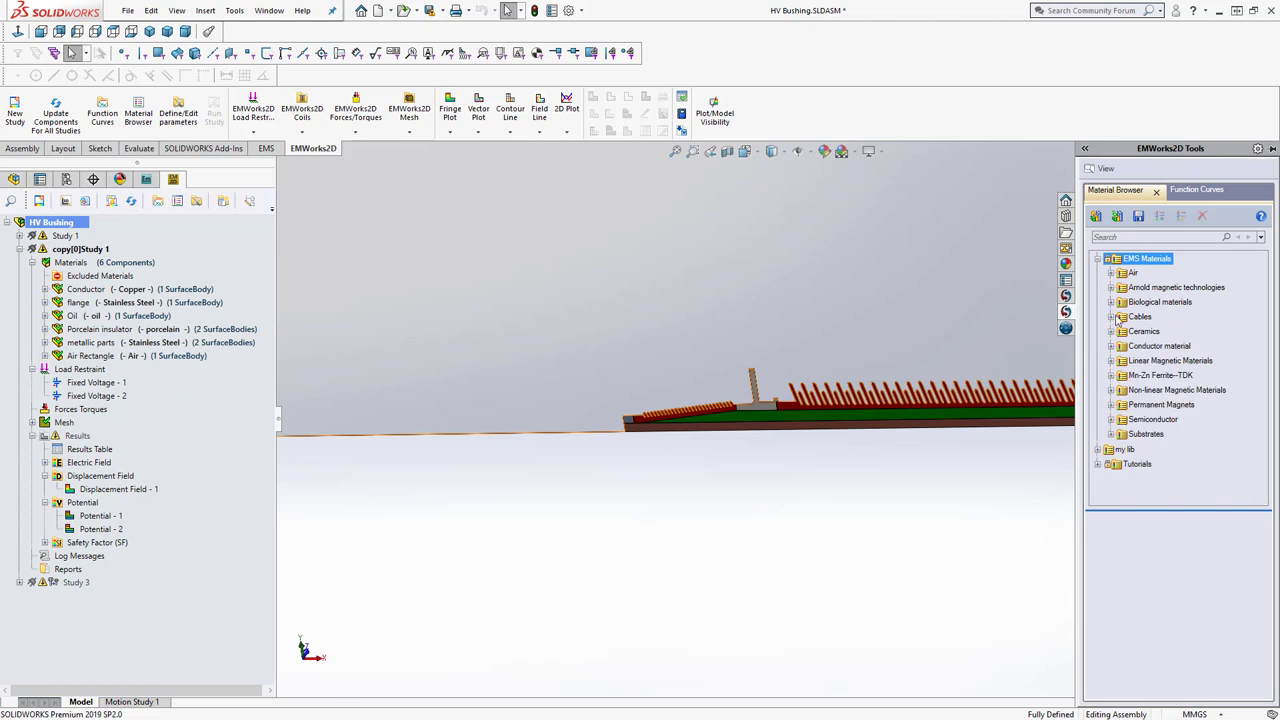
click(1148, 288)
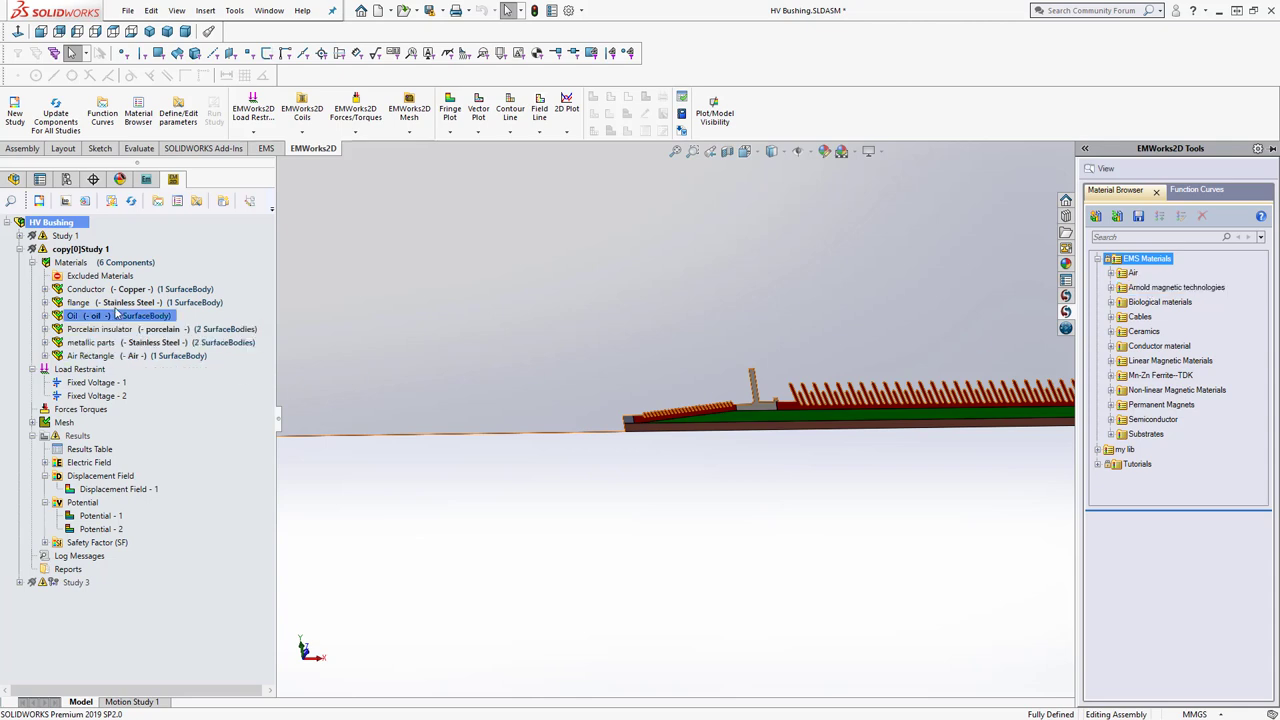
click(101, 278)
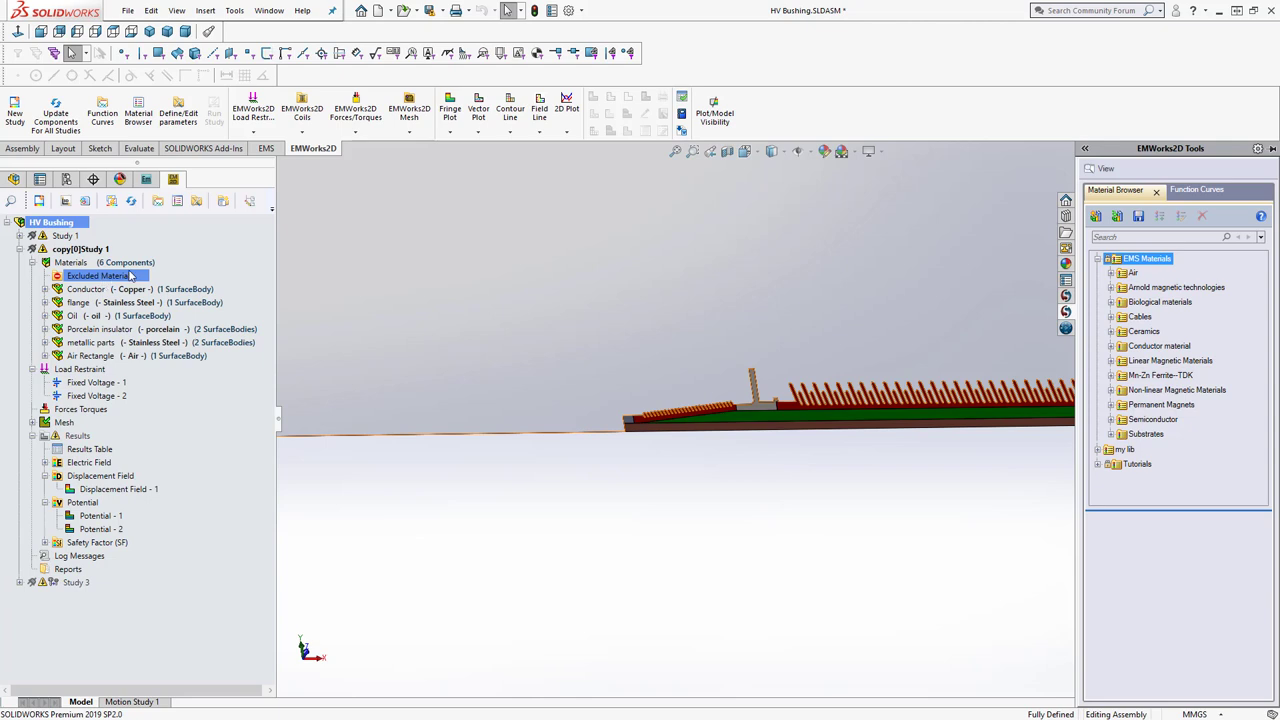
click(147, 344)
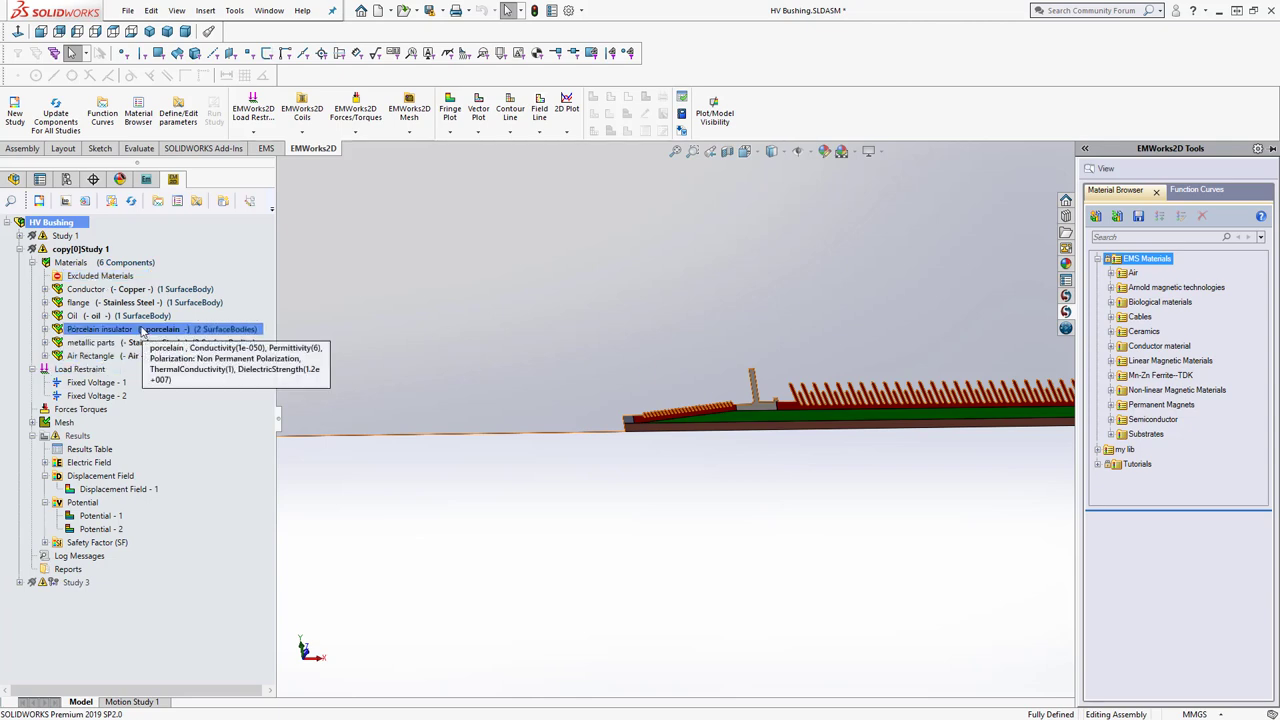
Open the porcelain material of the Porcelain insulator's Surface-Plane2[1] for editing, and examine its relative permittivity and dielectric strength
right_click(140, 329)
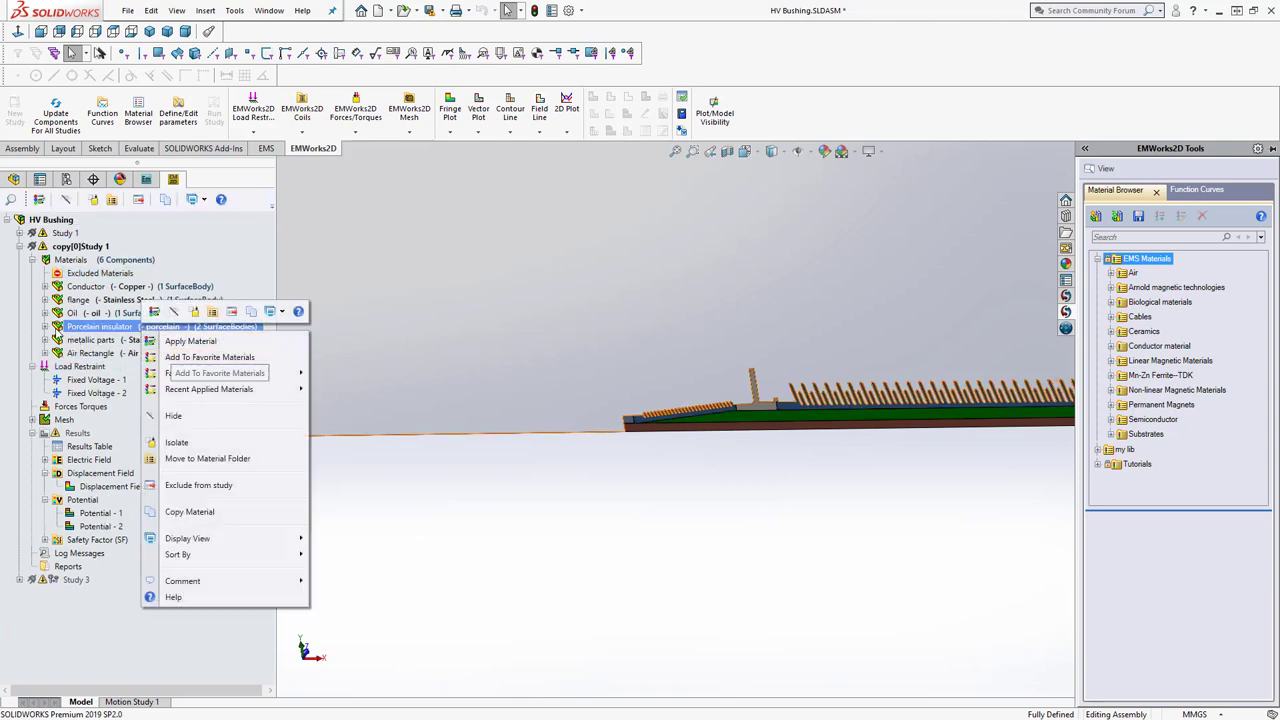
click(58, 334)
click(45, 327)
click(110, 340)
right_click(110, 340)
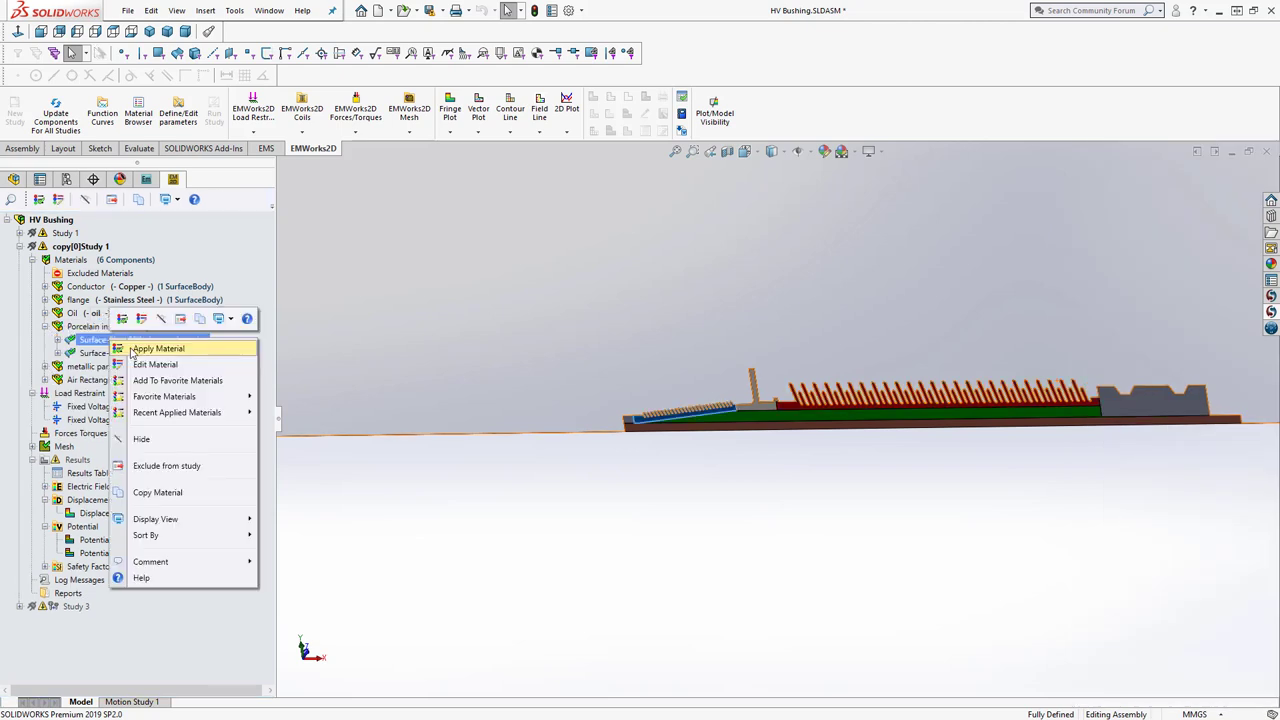
click(130, 362)
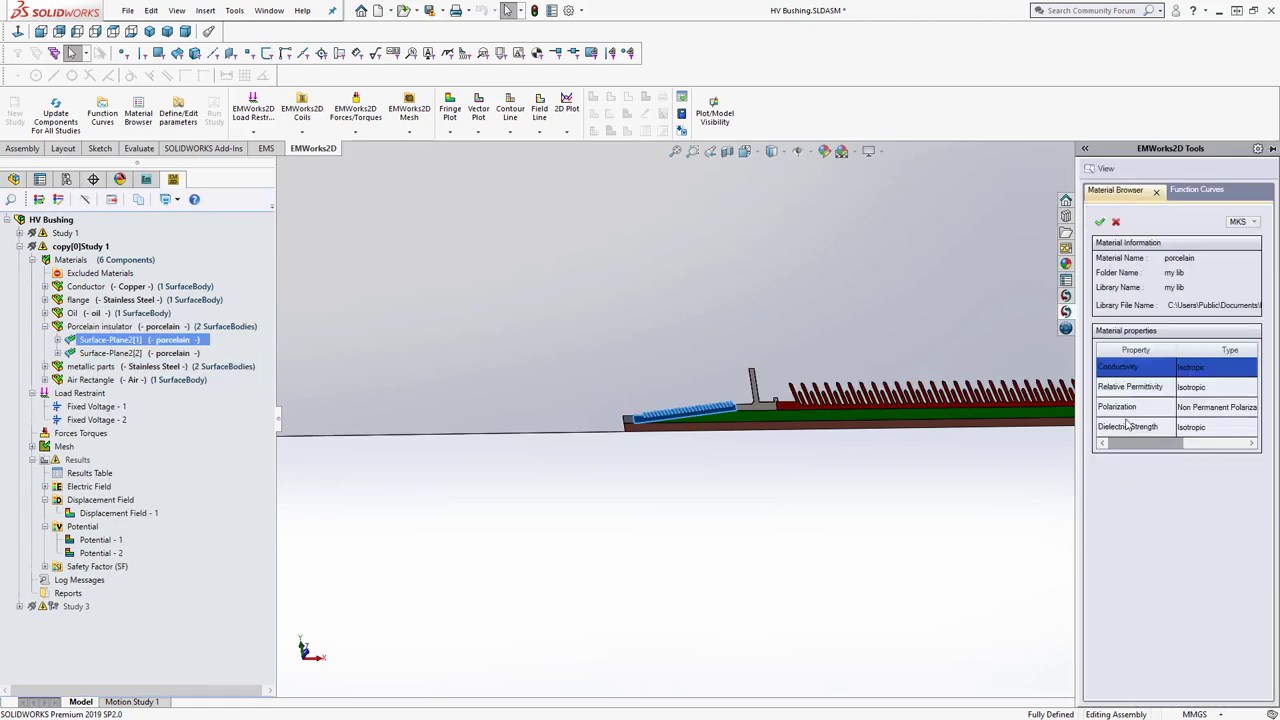
drag(1063, 433, 702, 424)
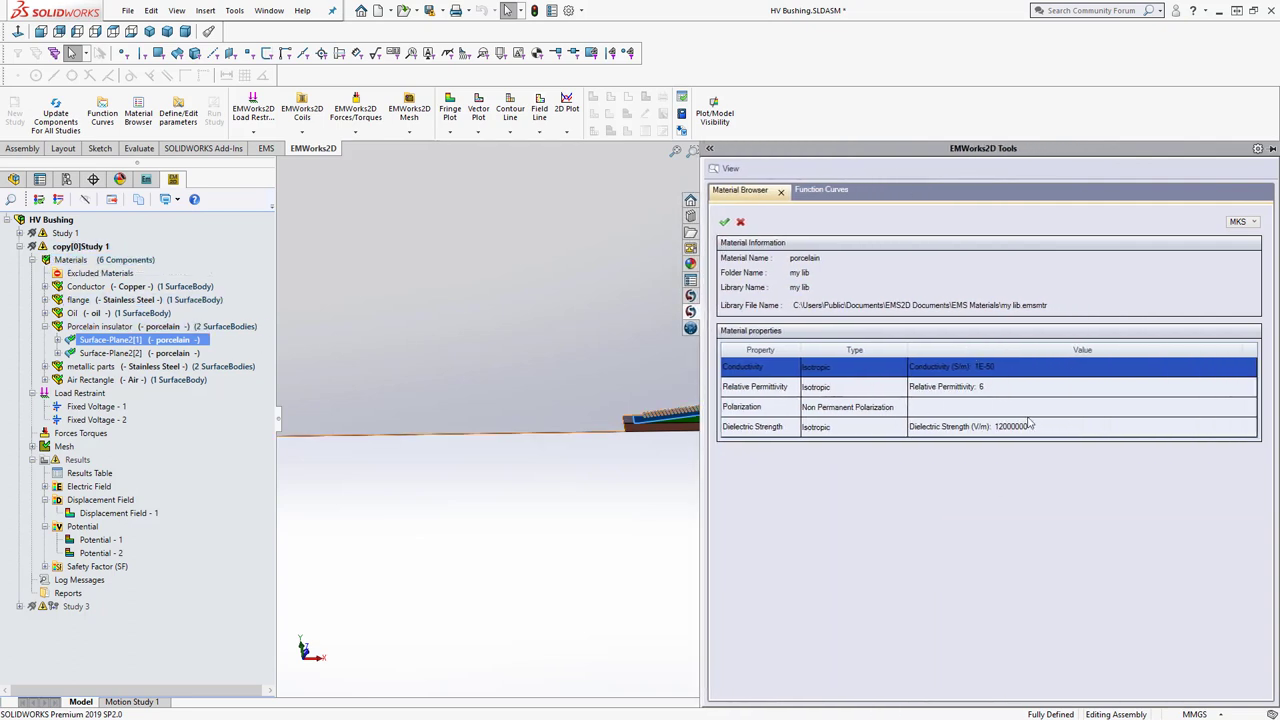
click(947, 390)
click(945, 428)
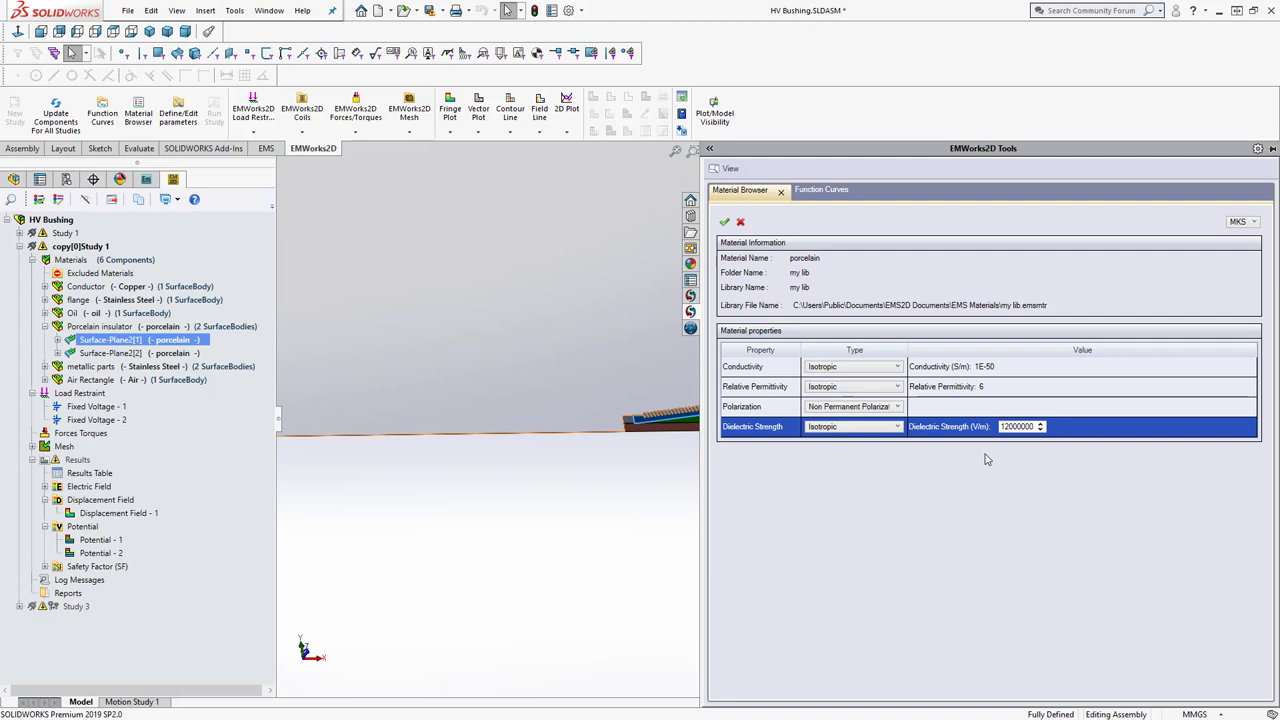
Examine the solution parameters in the properties of copy[0]Study 1, cancel, and expand the study's Safety Factor results
right_click(82, 246)
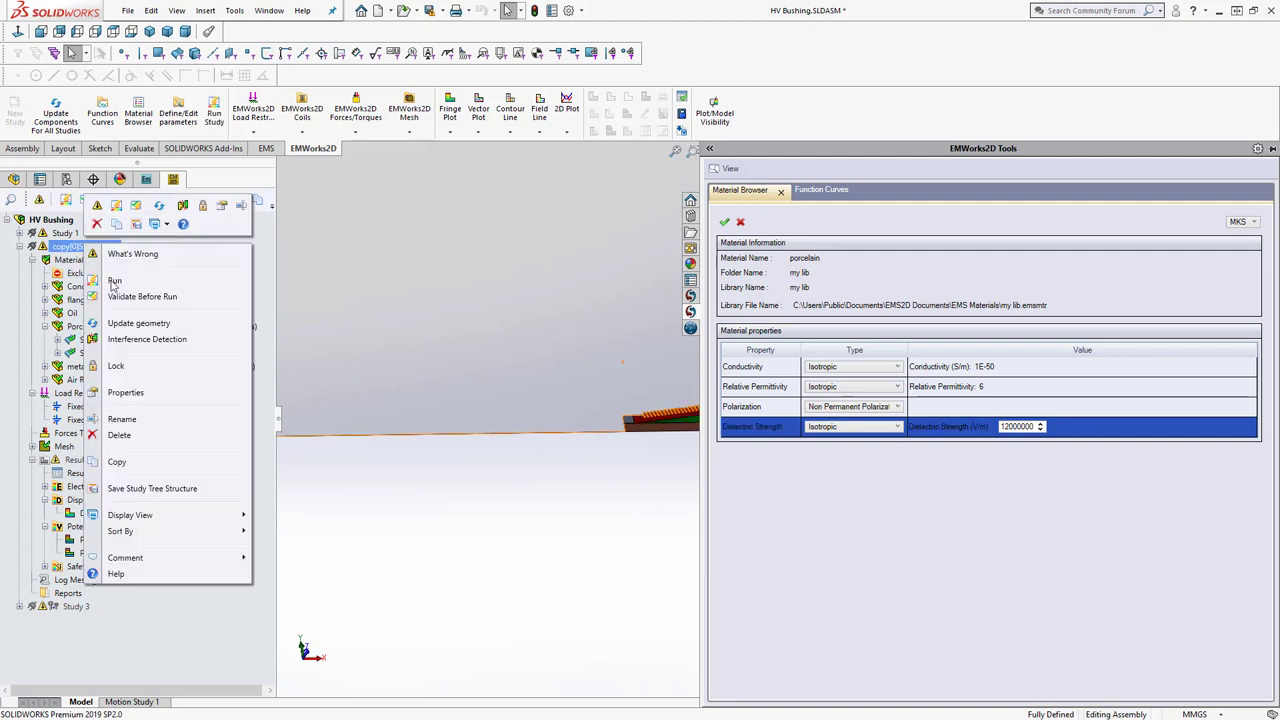
click(149, 396)
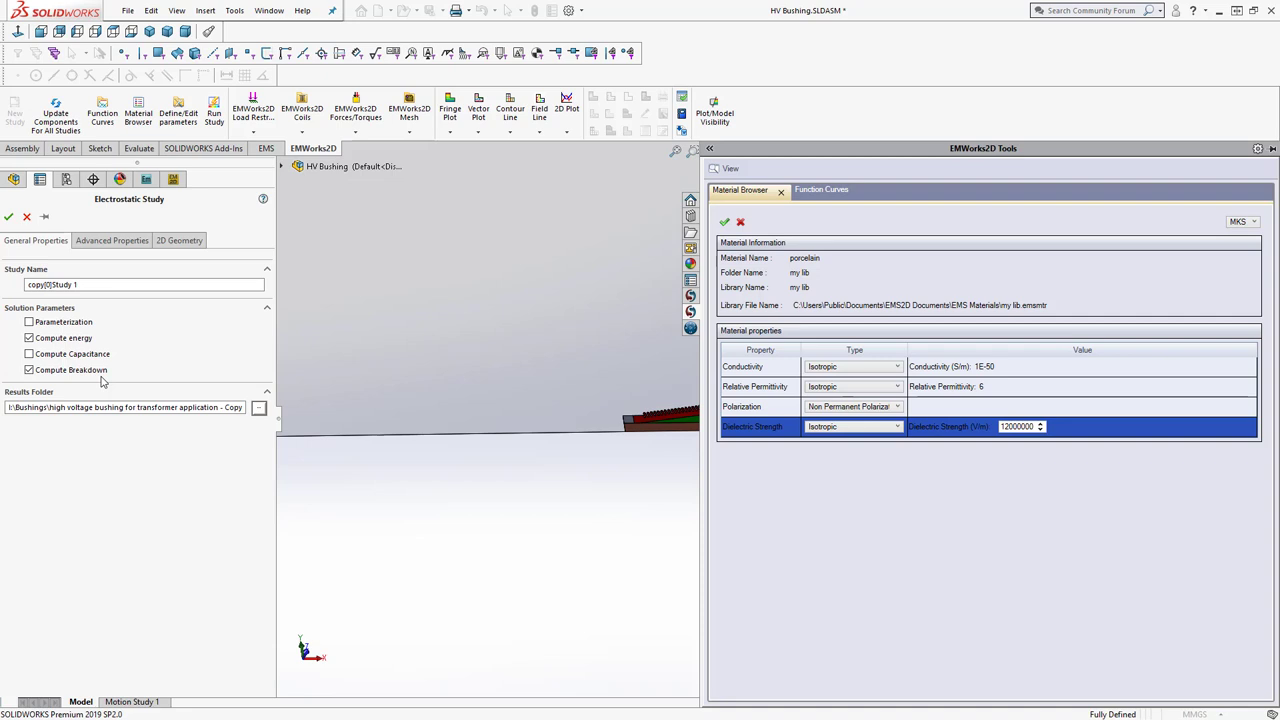
click(27, 218)
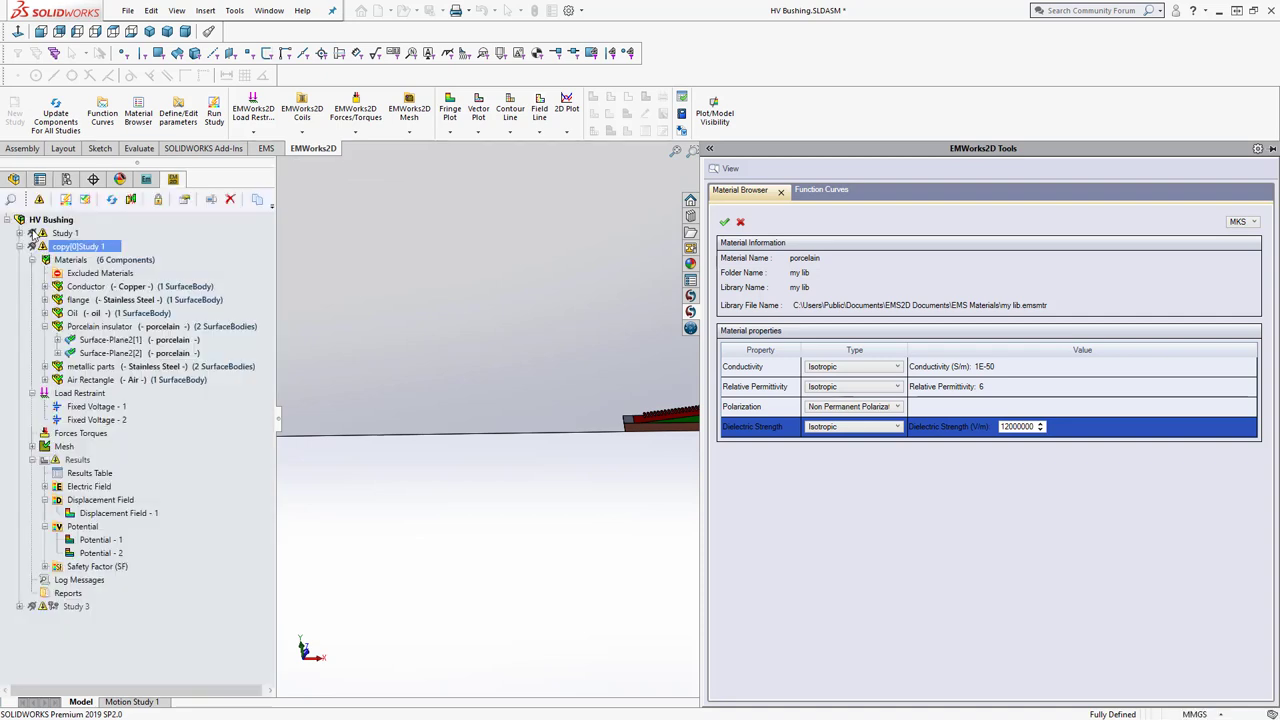
double_click(70, 567)
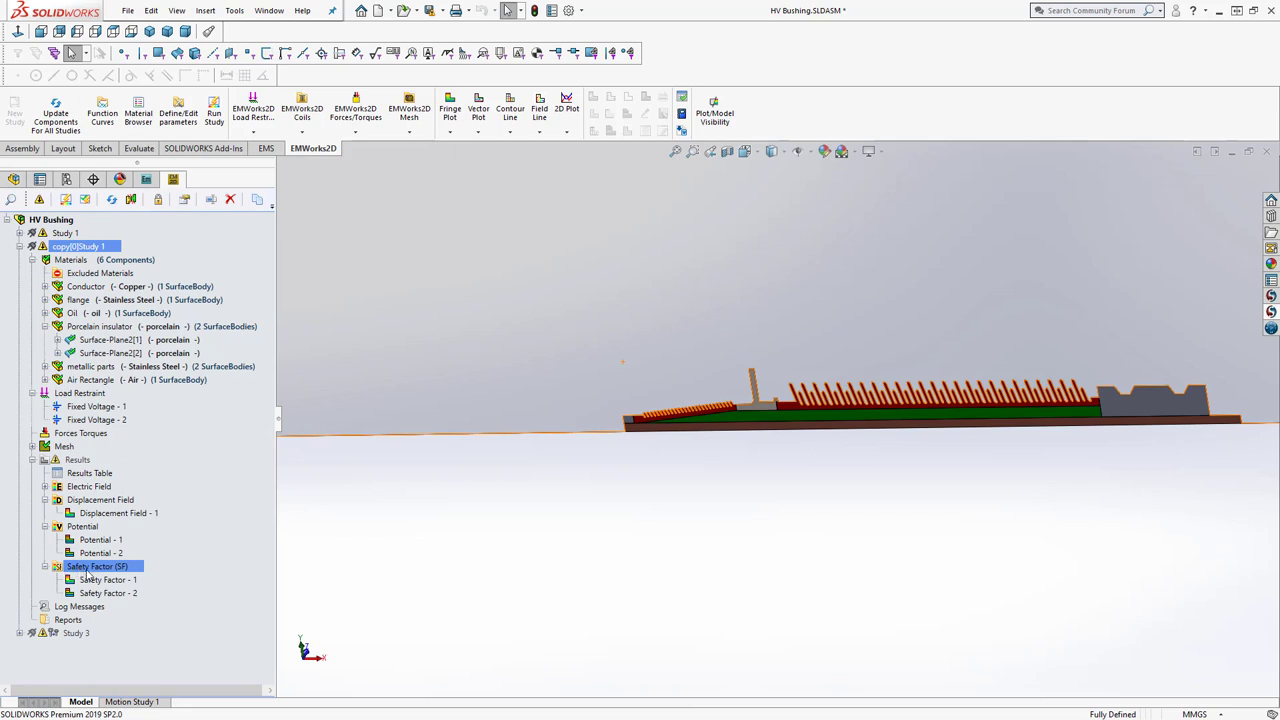
click(137, 568)
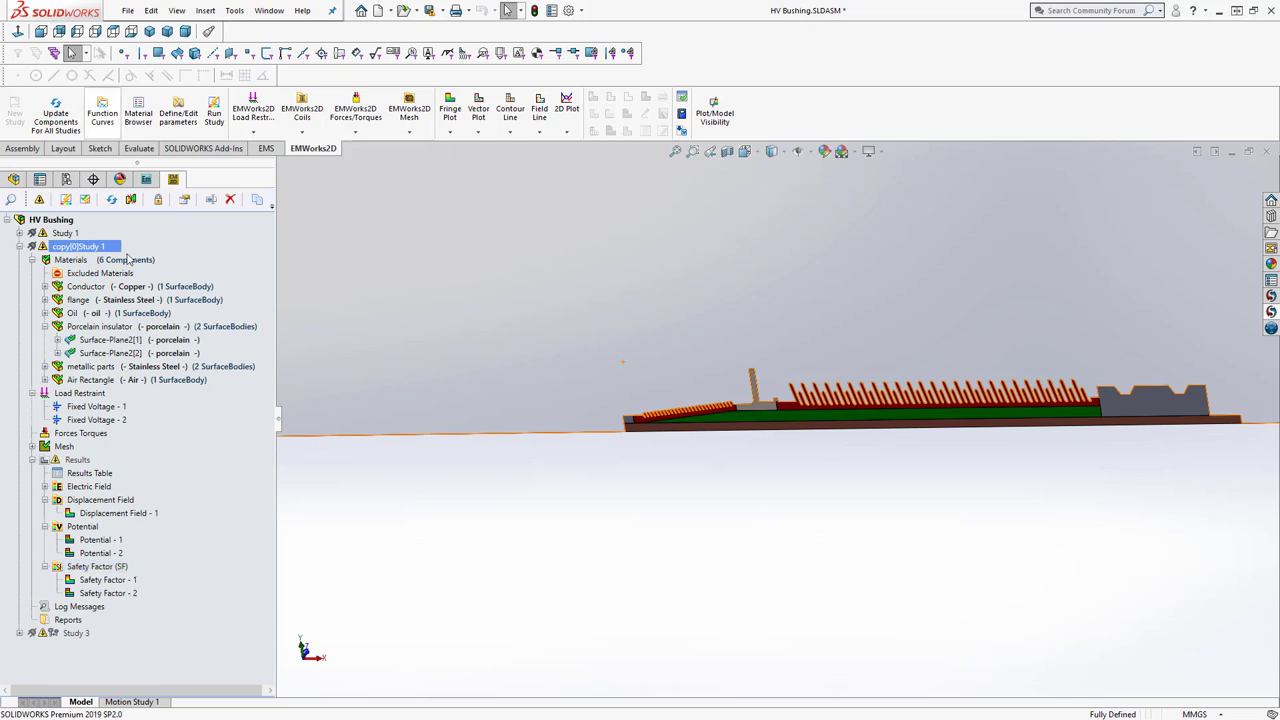
Review the materials and fixed voltages of copy[0]Study 1, and examine the available load restraint and force/torque commands
click(70, 259)
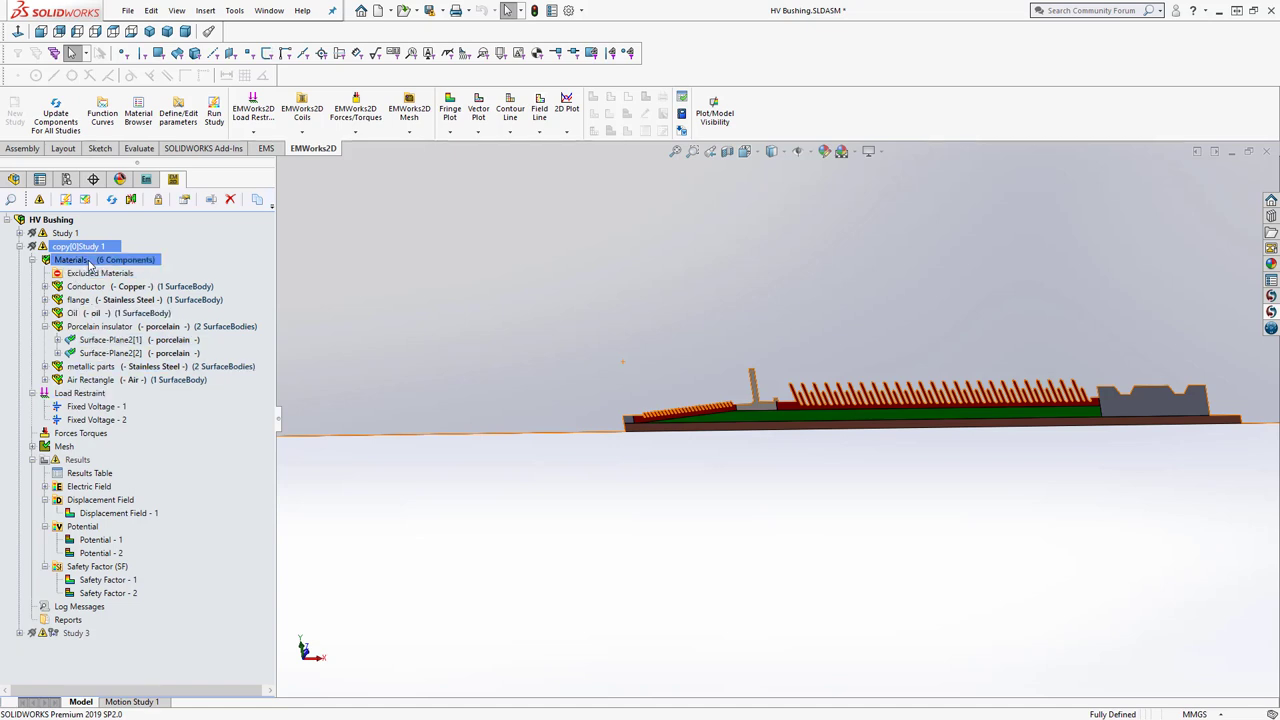
click(104, 380)
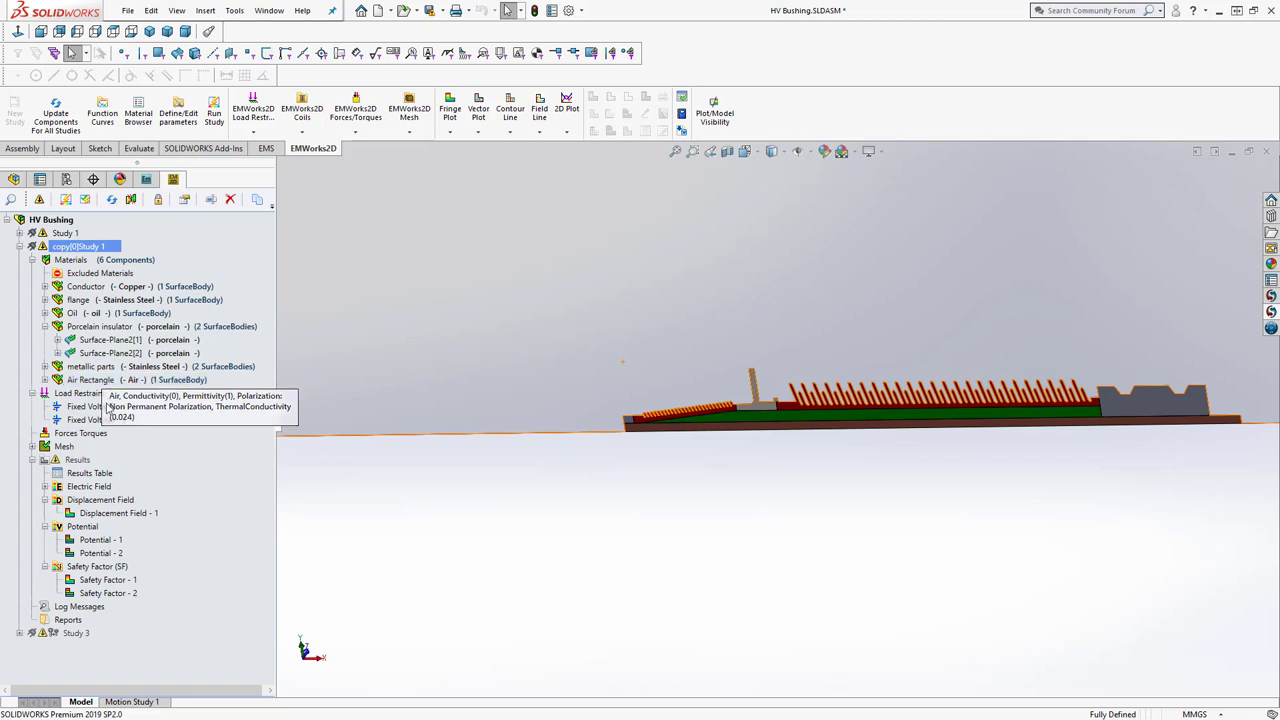
click(82, 407)
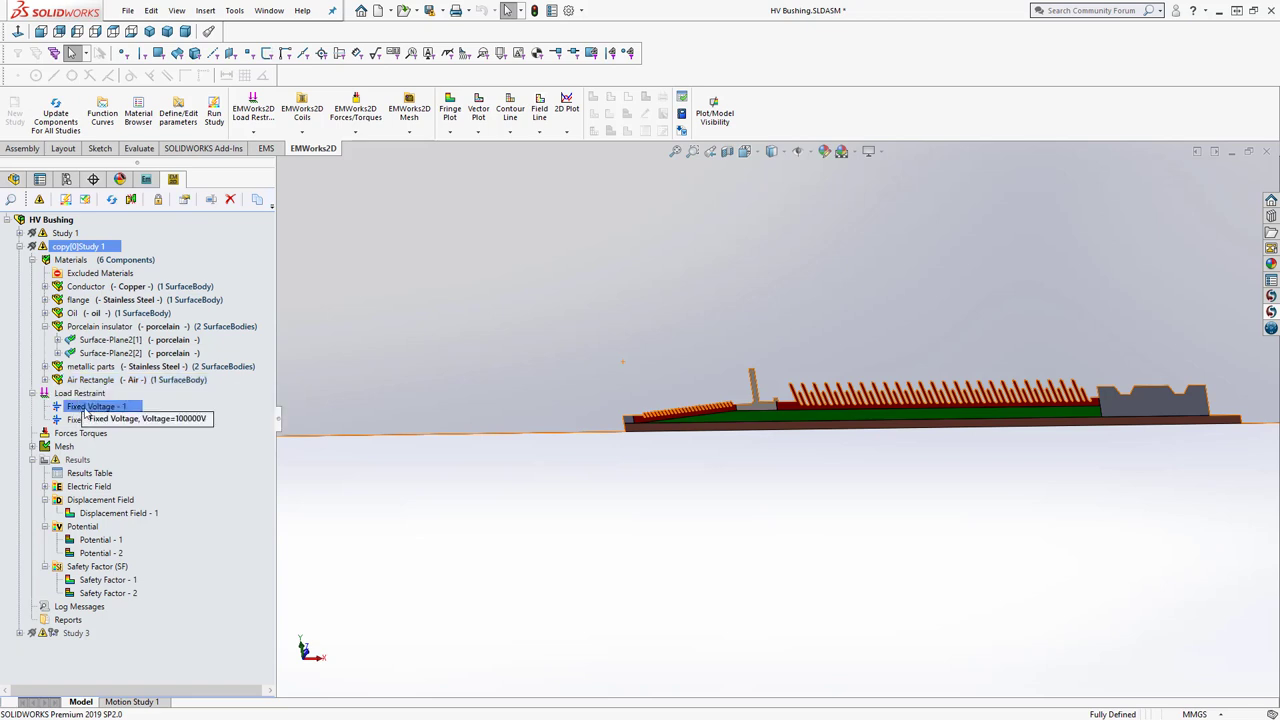
click(90, 394)
right_click(93, 397)
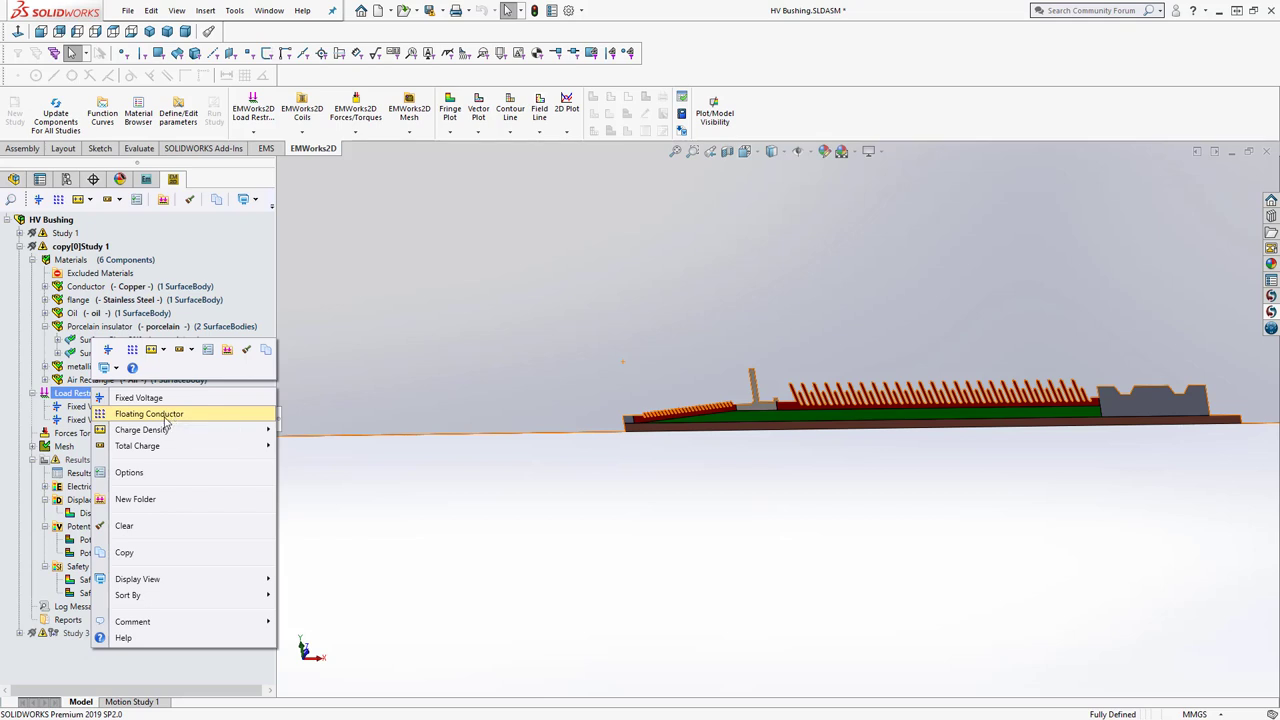
mouse_move(164, 432)
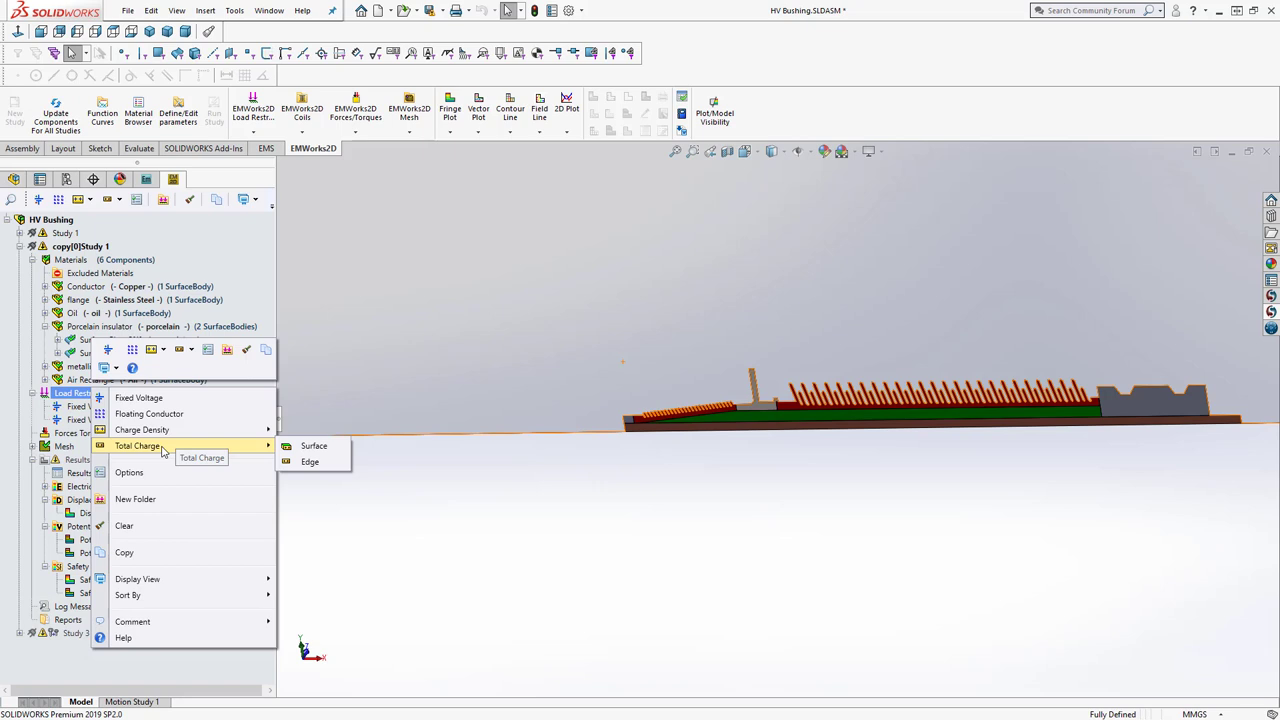
click(306, 540)
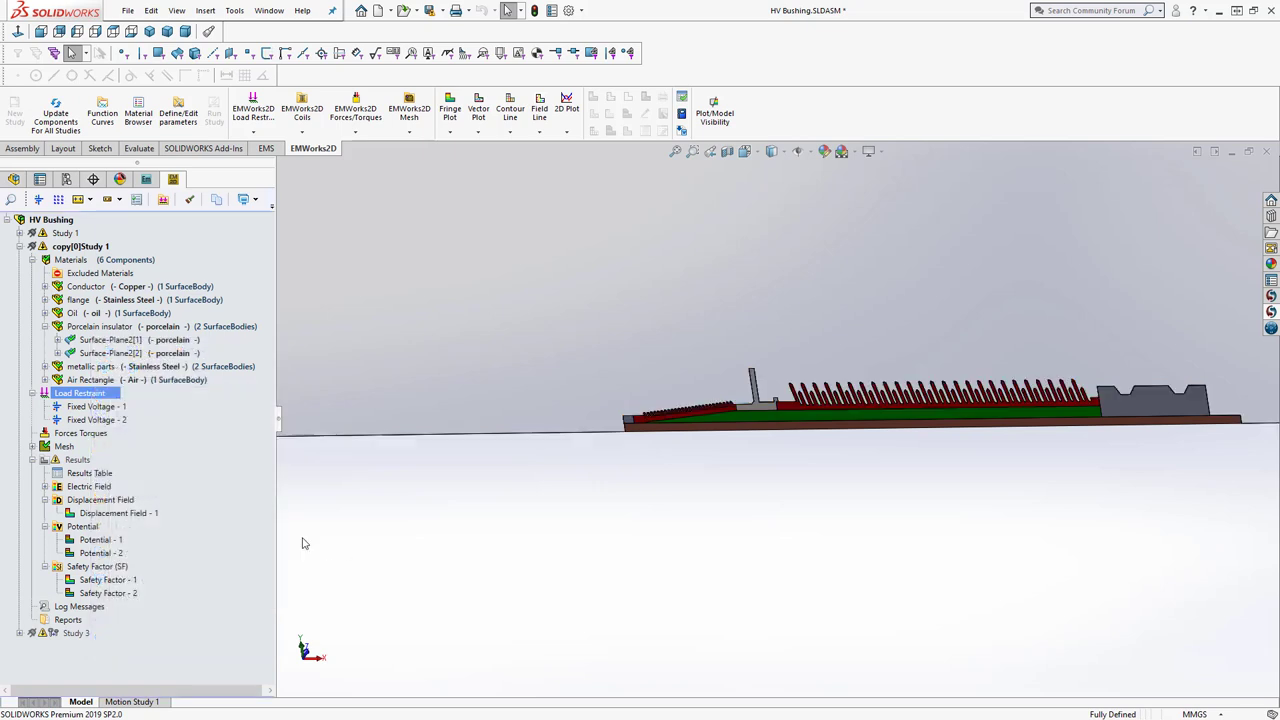
right_click(93, 440)
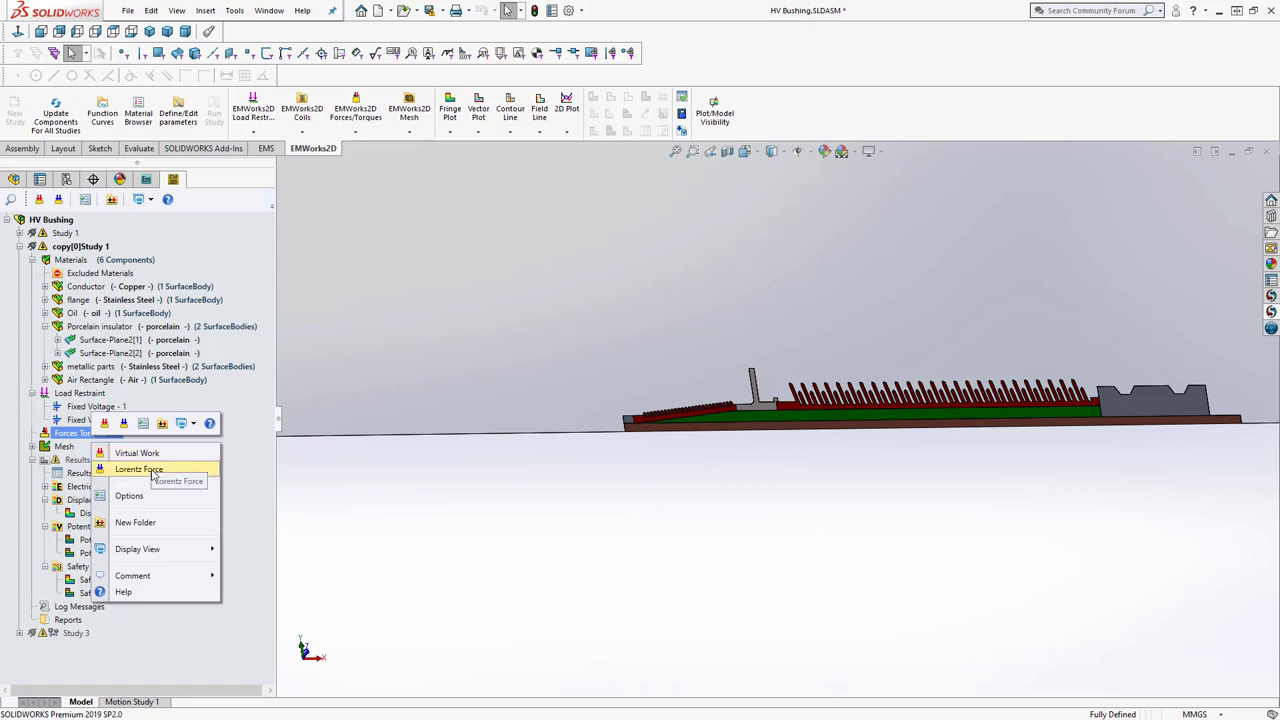
click(357, 503)
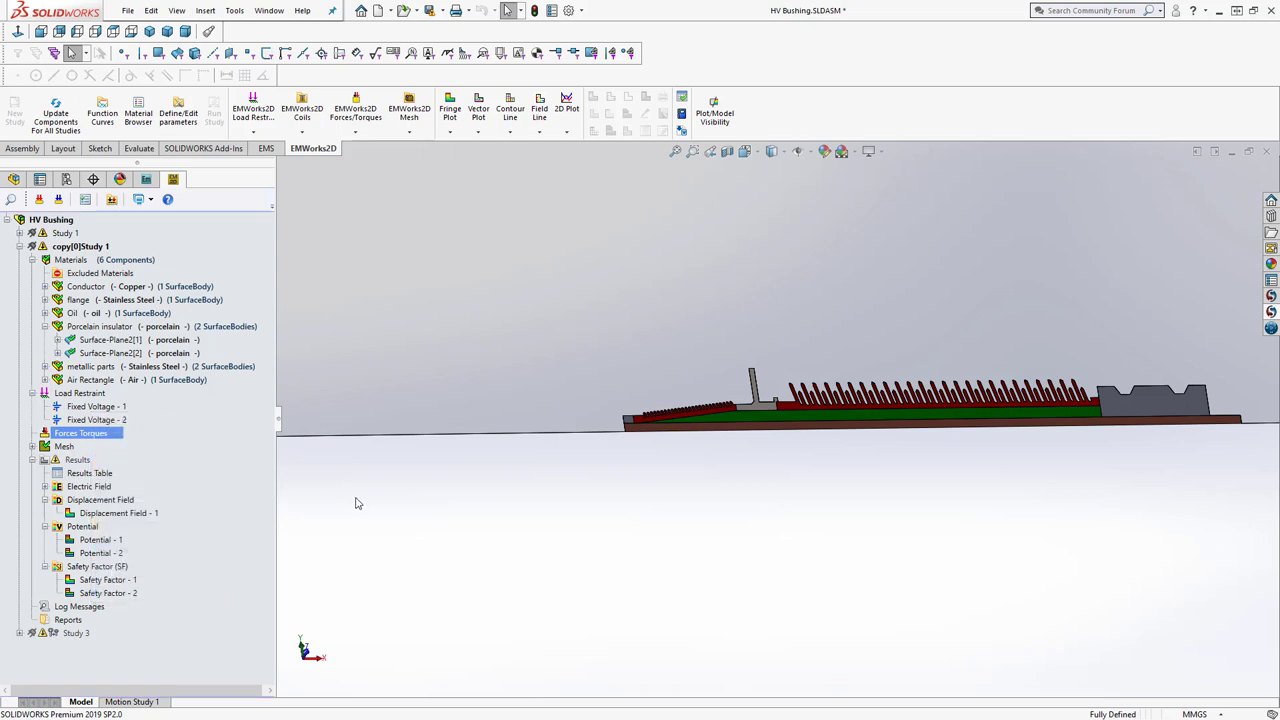
Examine the mesh density, mesh parameters and accurate curvature representation options against the porcelain shed's rounded tips, and cancel mesh creation
click(32, 447)
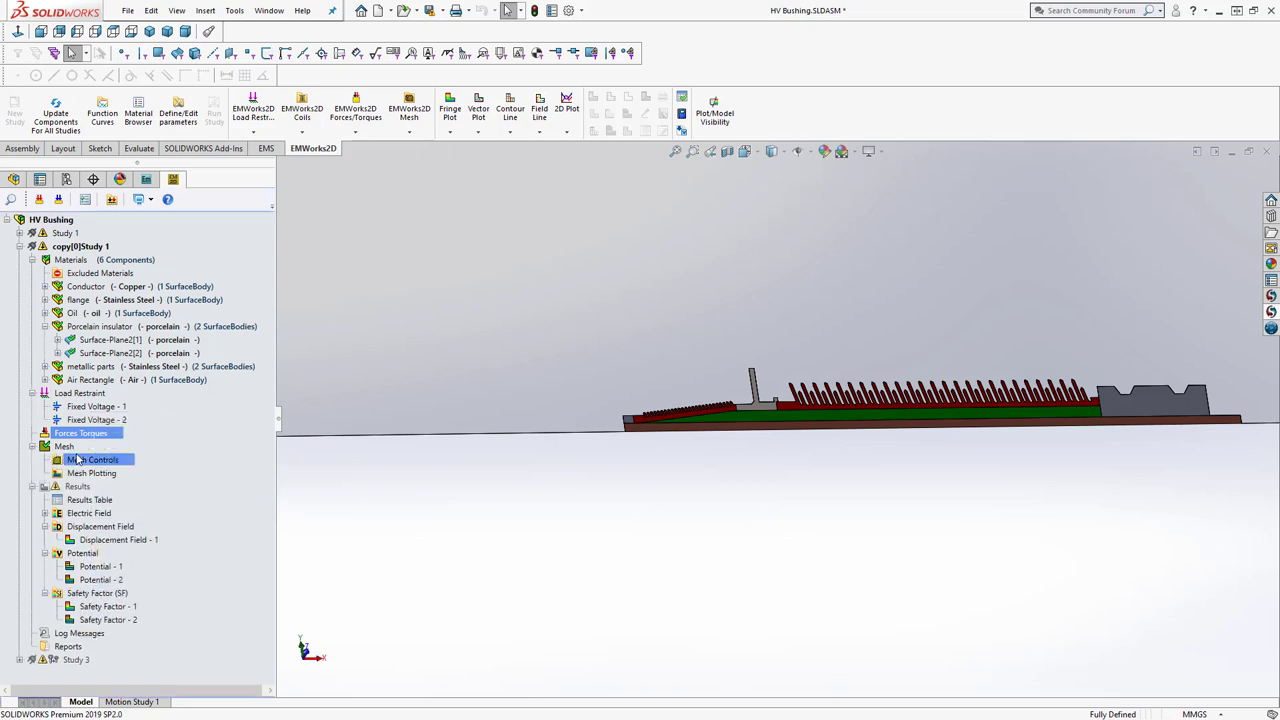
right_click(68, 447)
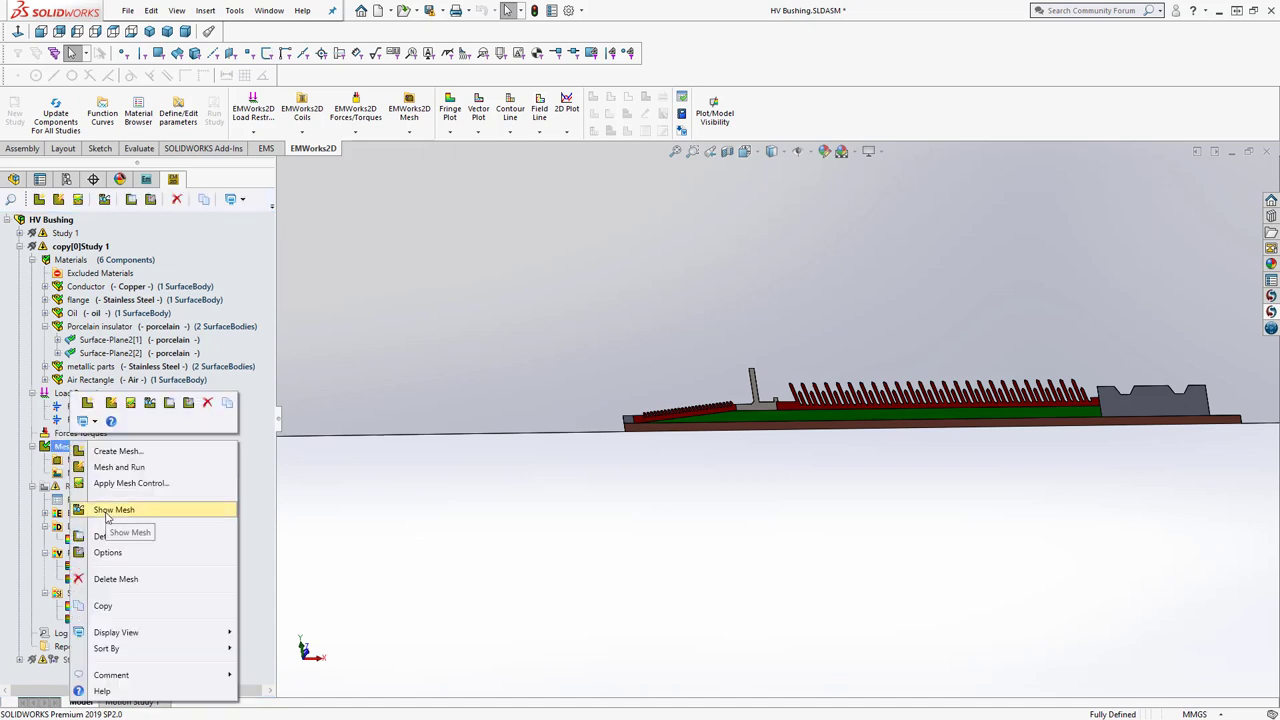
click(100, 465)
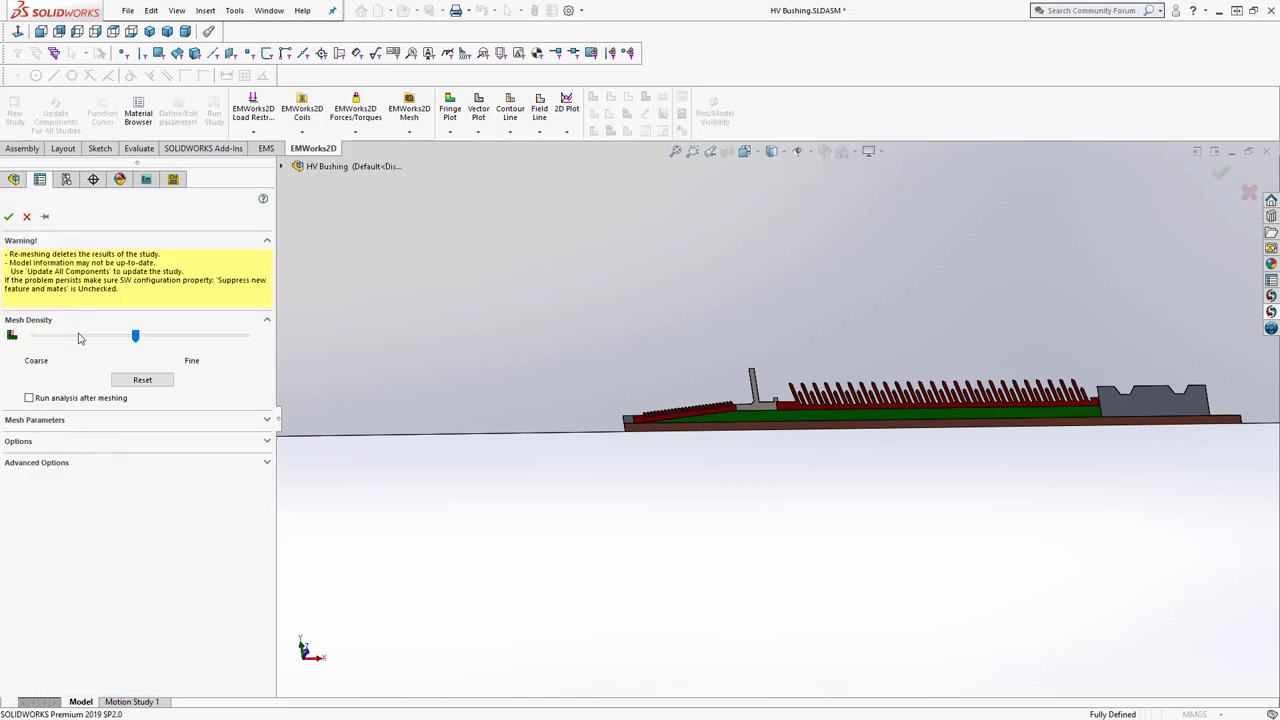
click(46, 421)
click(17, 522)
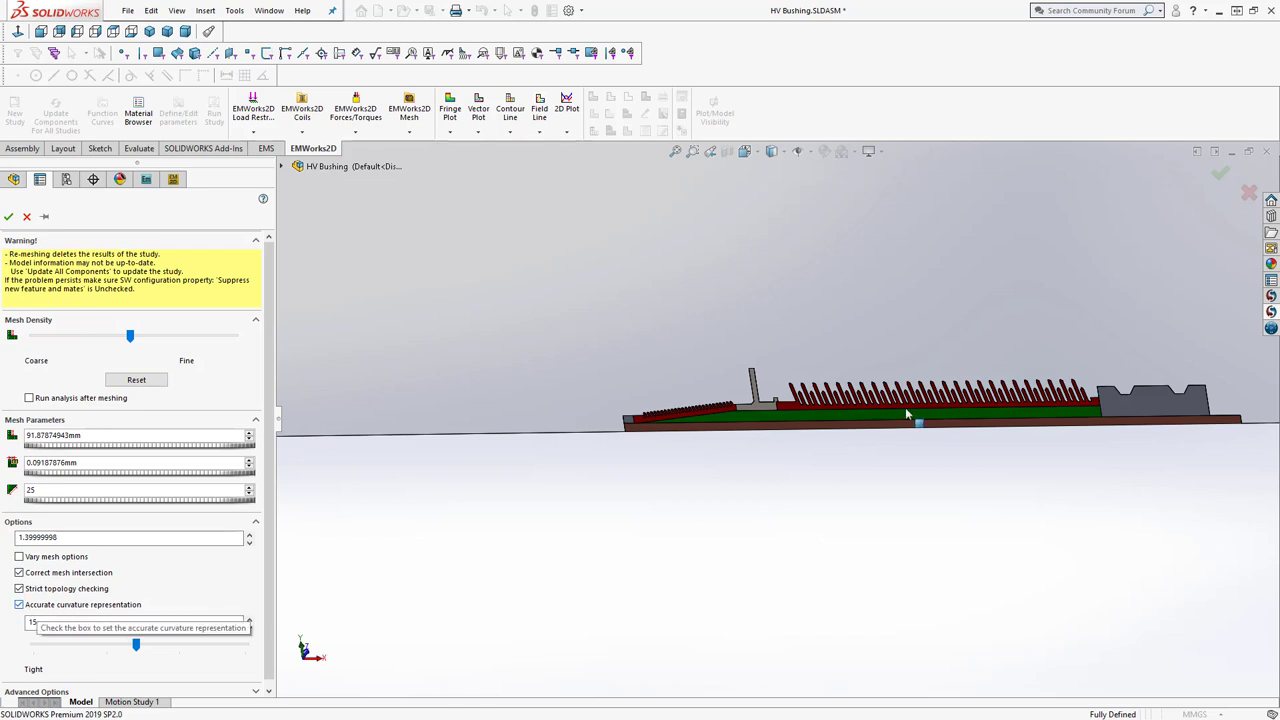
scroll(910, 417, down, 3)
scroll(760, 410, down, 6)
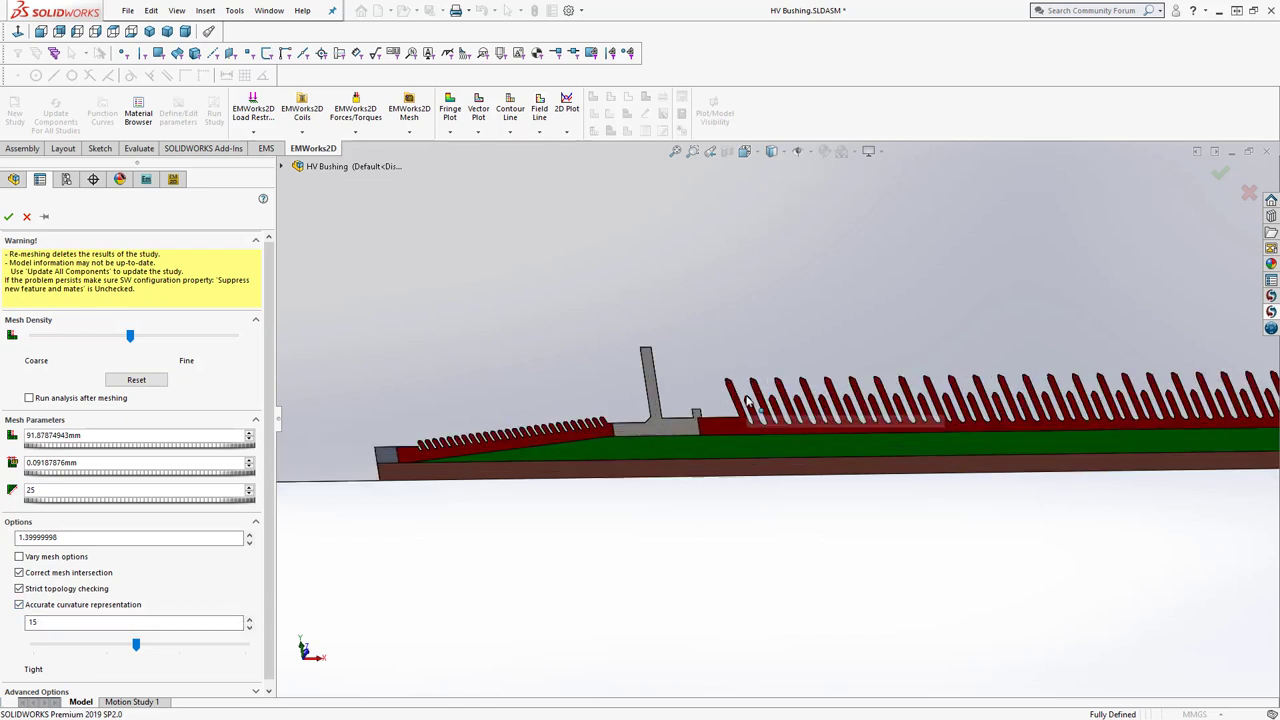
scroll(715, 388, down, 2)
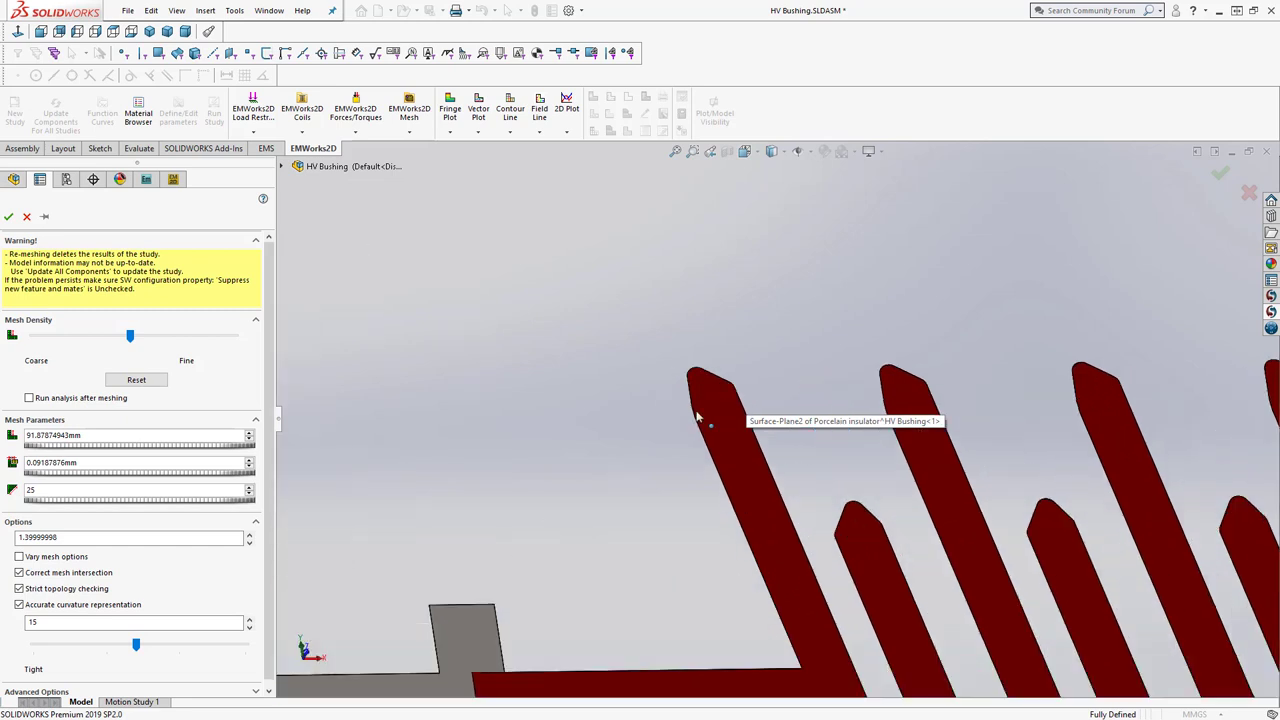
click(37, 622)
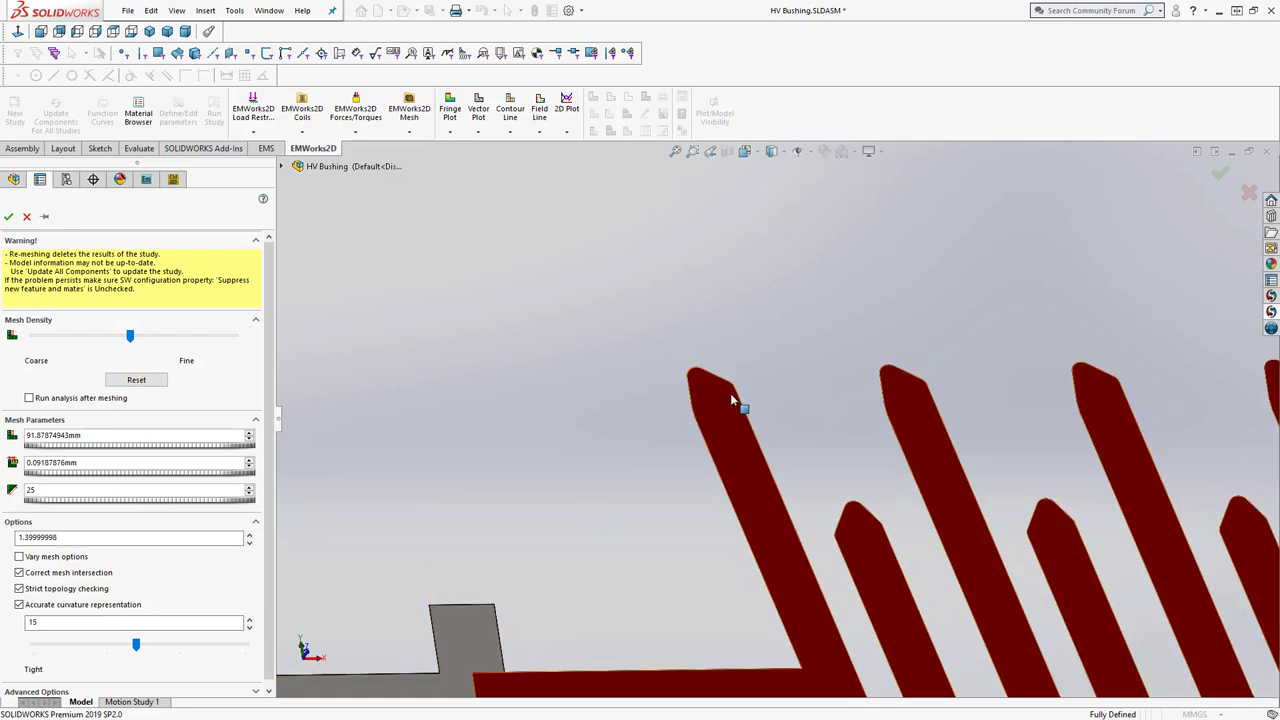
click(27, 216)
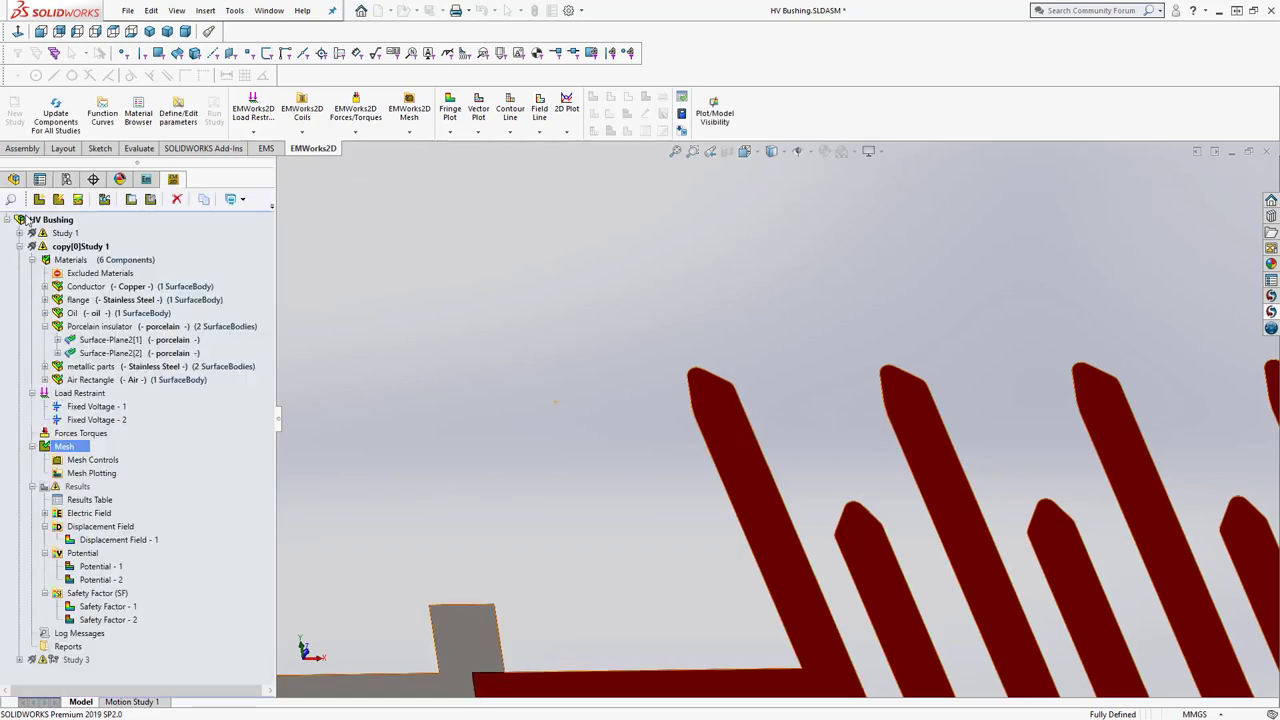
Show the mesh of copy[0]Study 1 and examine its elements around the rounded tips of the porcelain insulator sheds
right_click(72, 452)
click(100, 513)
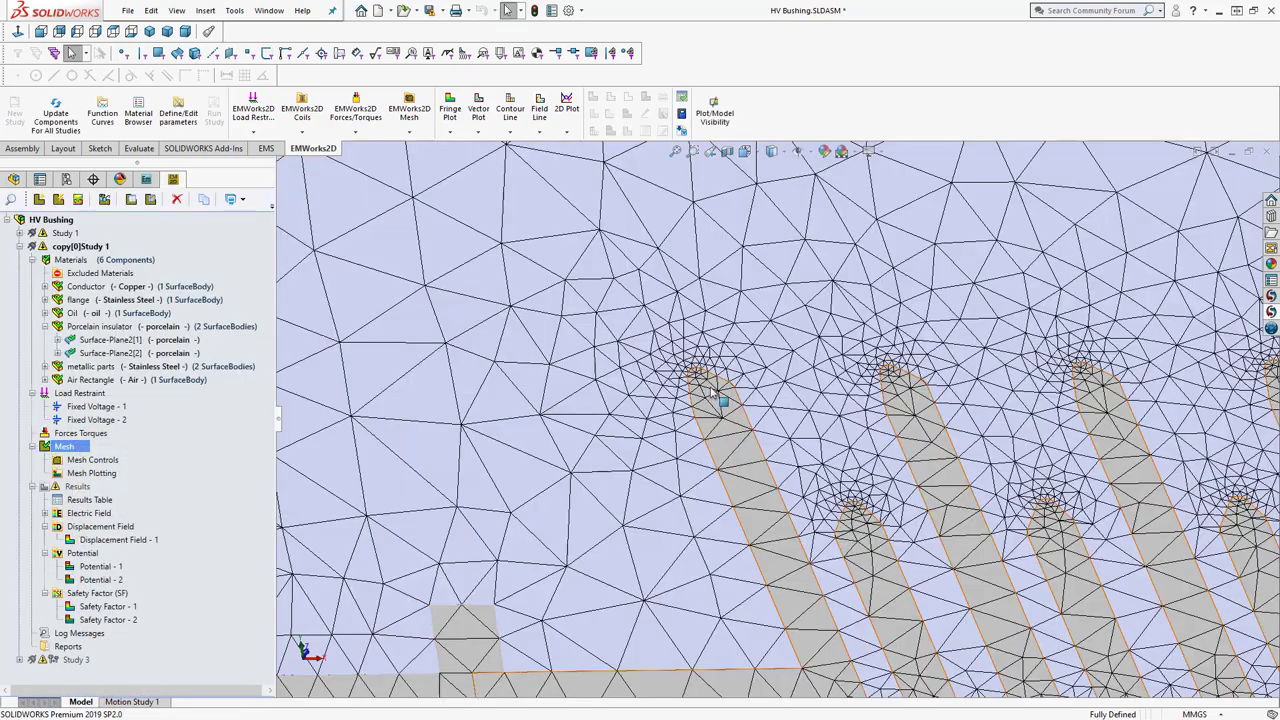
scroll(712, 391, down, 5)
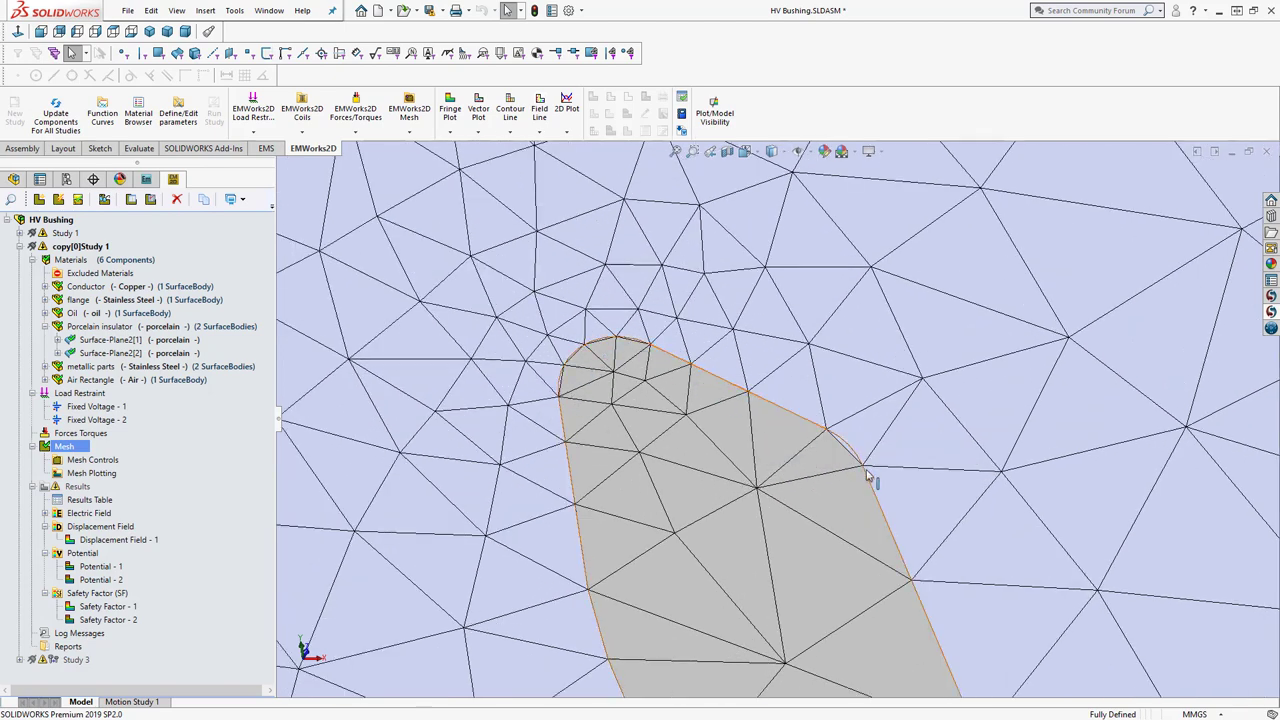
scroll(855, 455, down, 2)
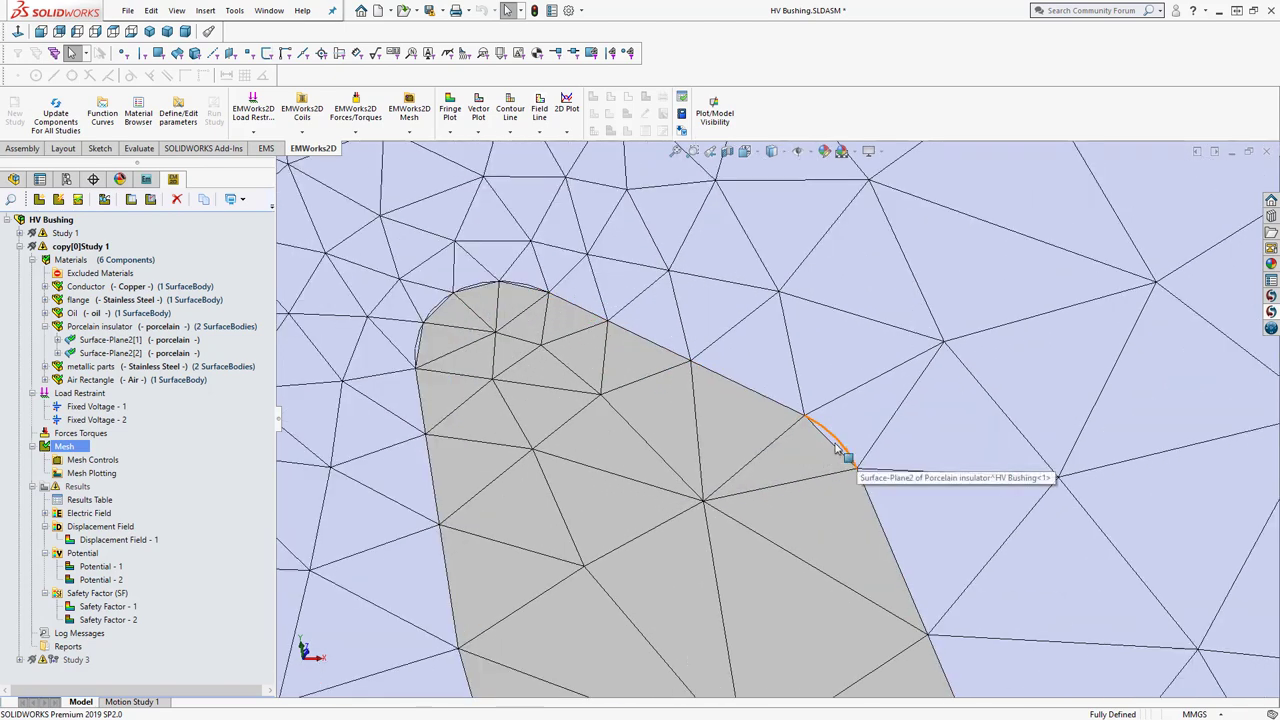
scroll(838, 448, down, 2)
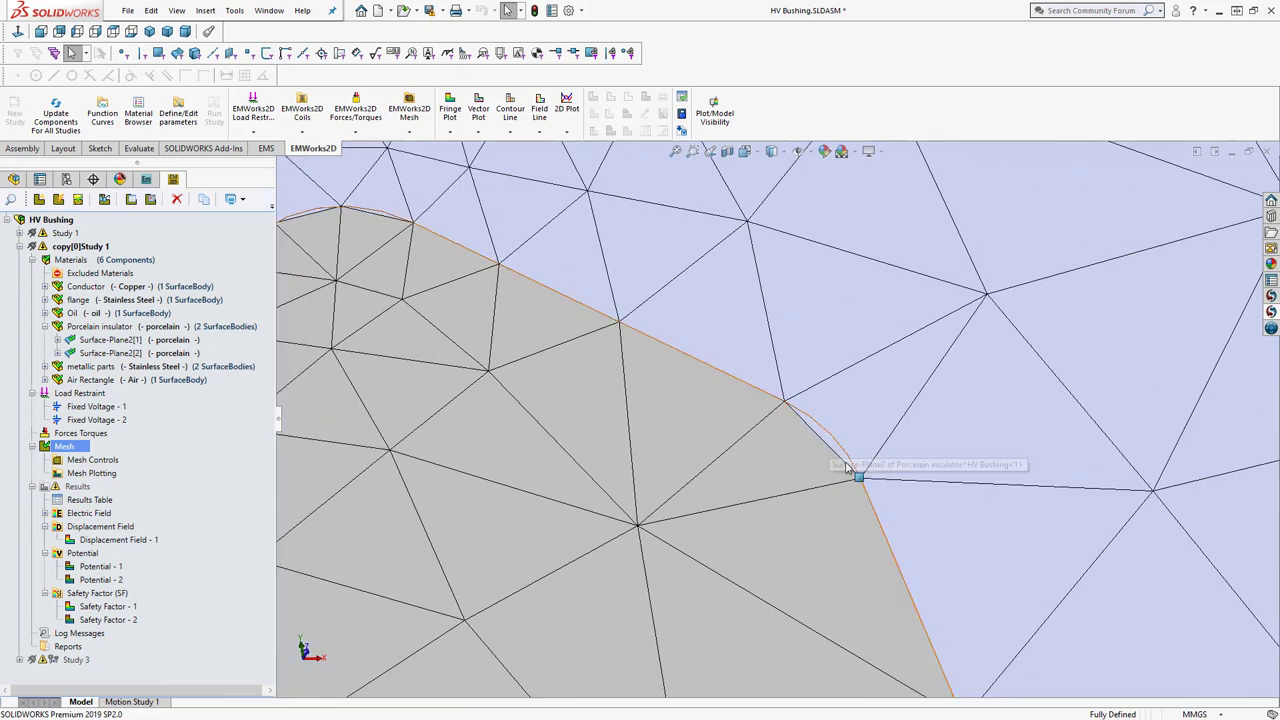
scroll(847, 468, up, 4)
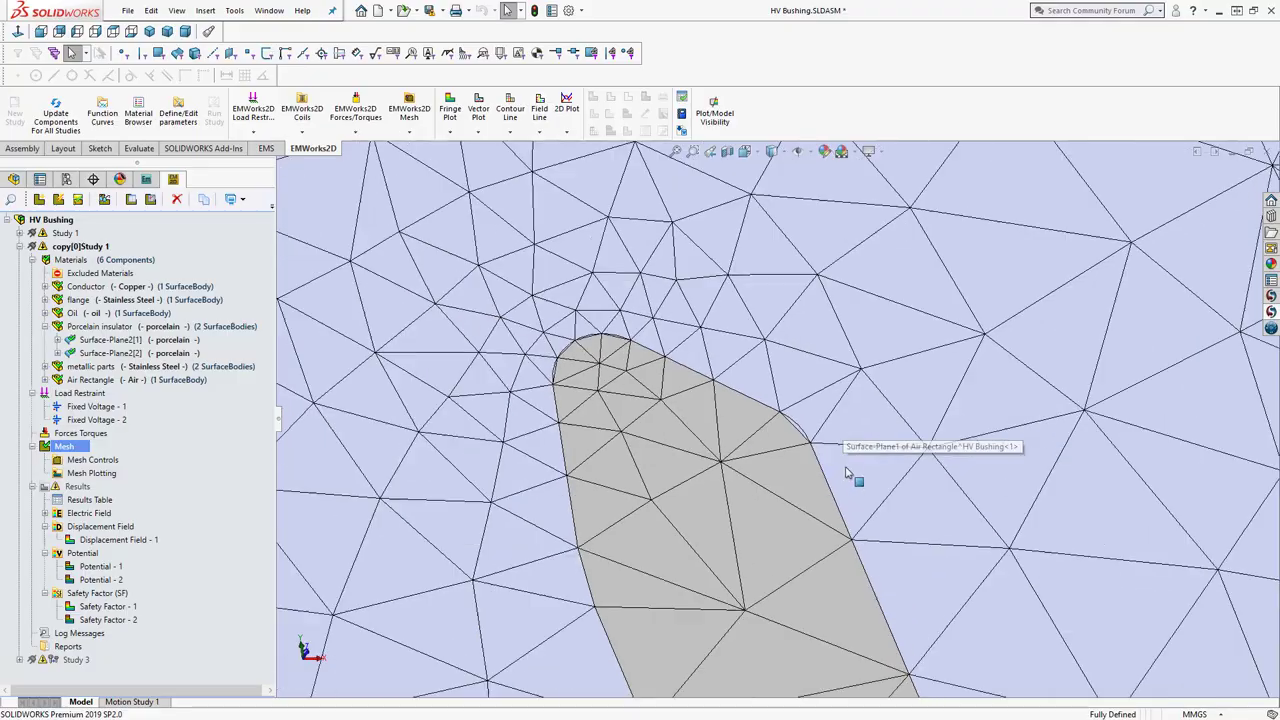
scroll(846, 473, up, 8)
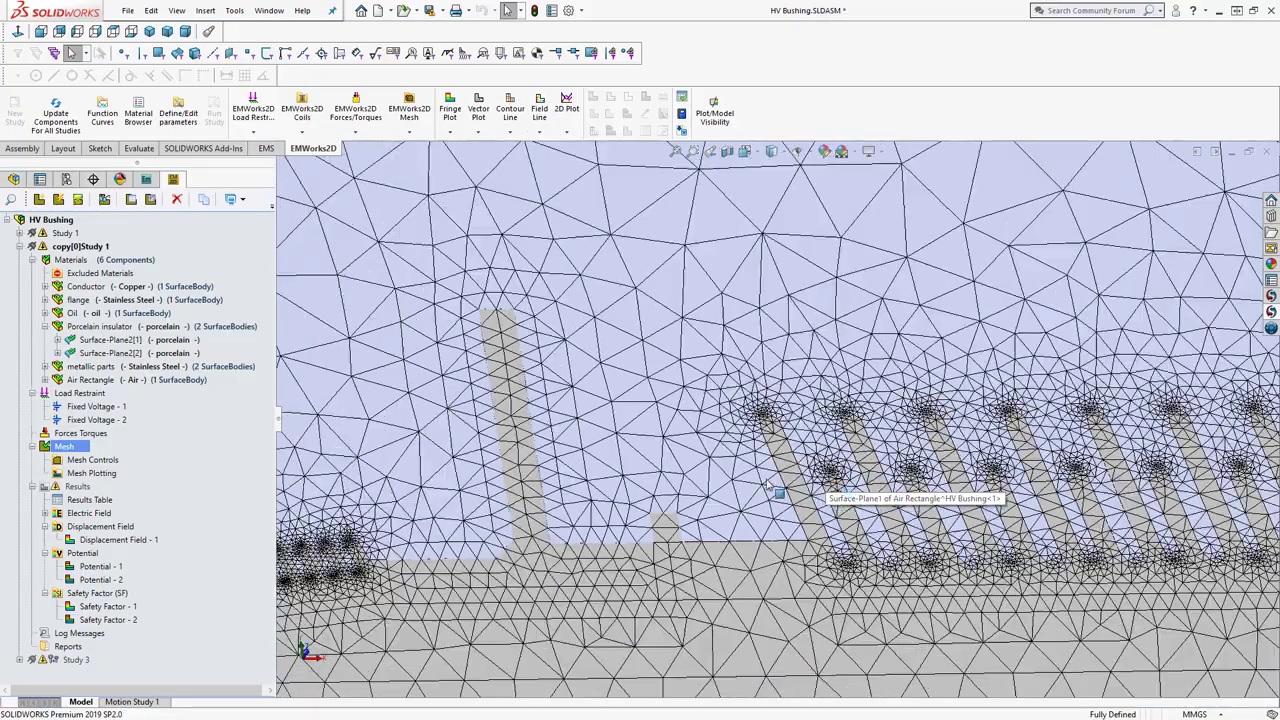
middle_drag(768, 487, 695, 445)
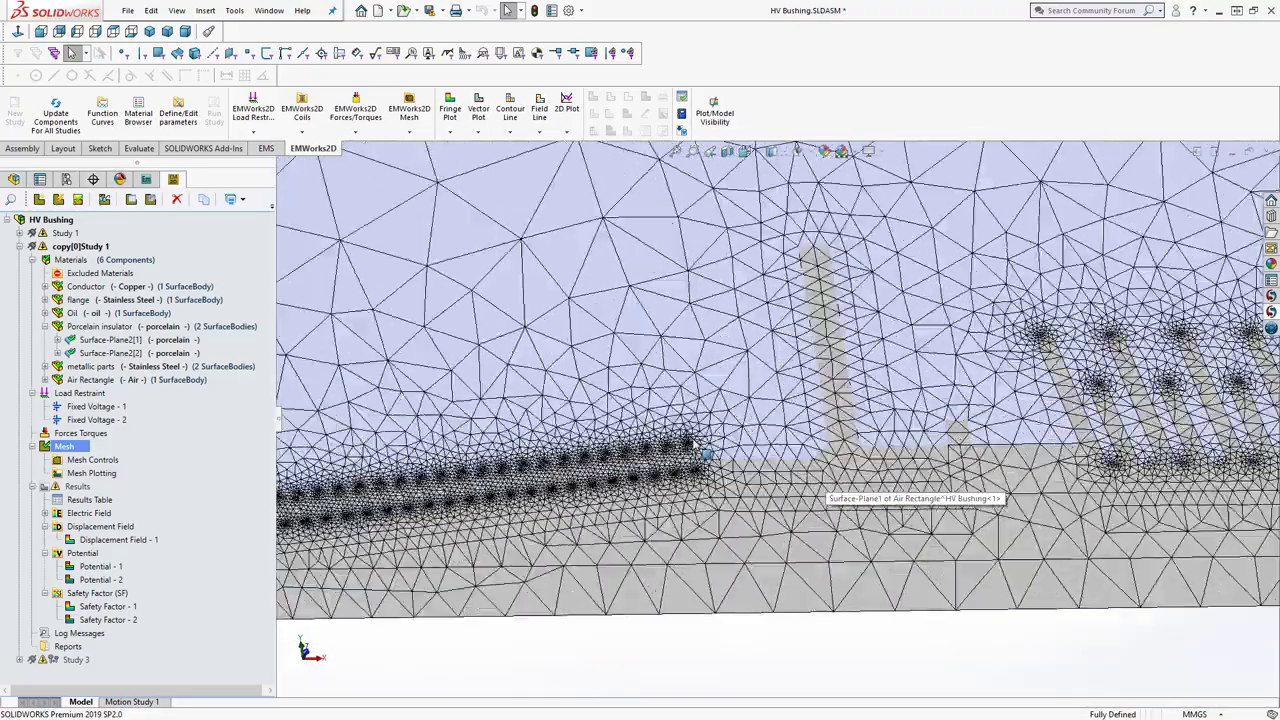
scroll(697, 430, down, 8)
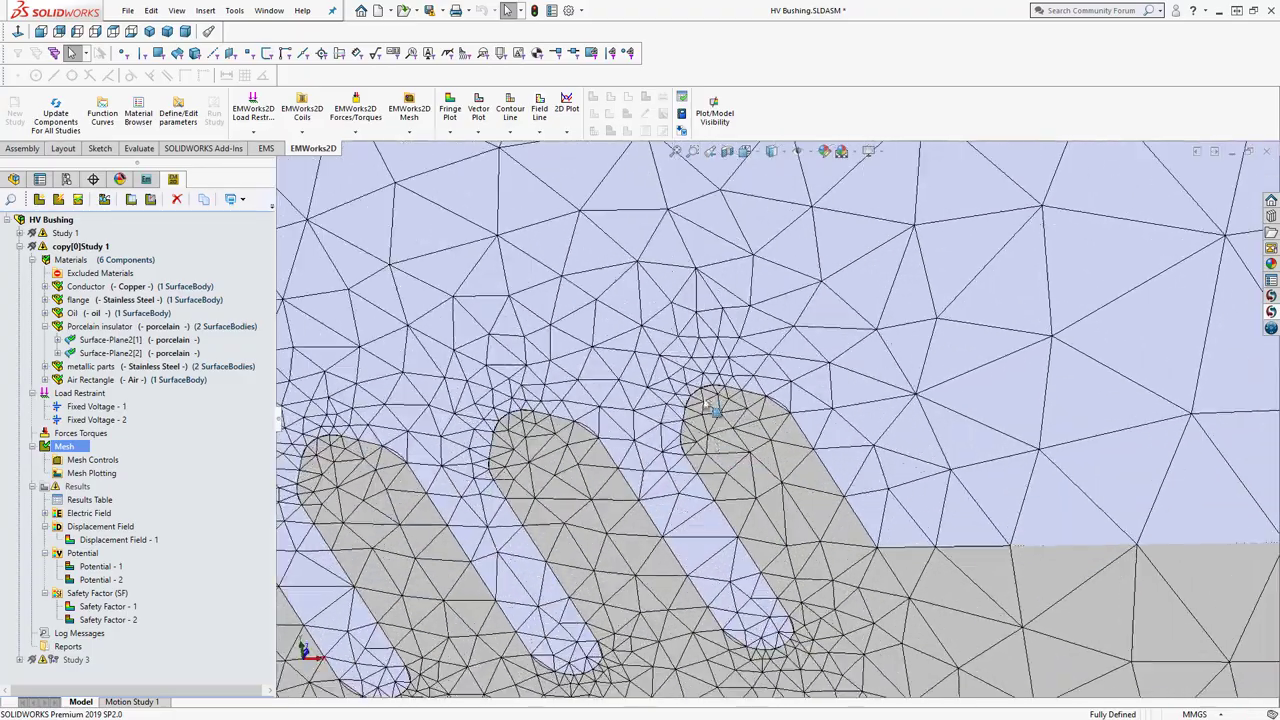
scroll(740, 440, up, 10)
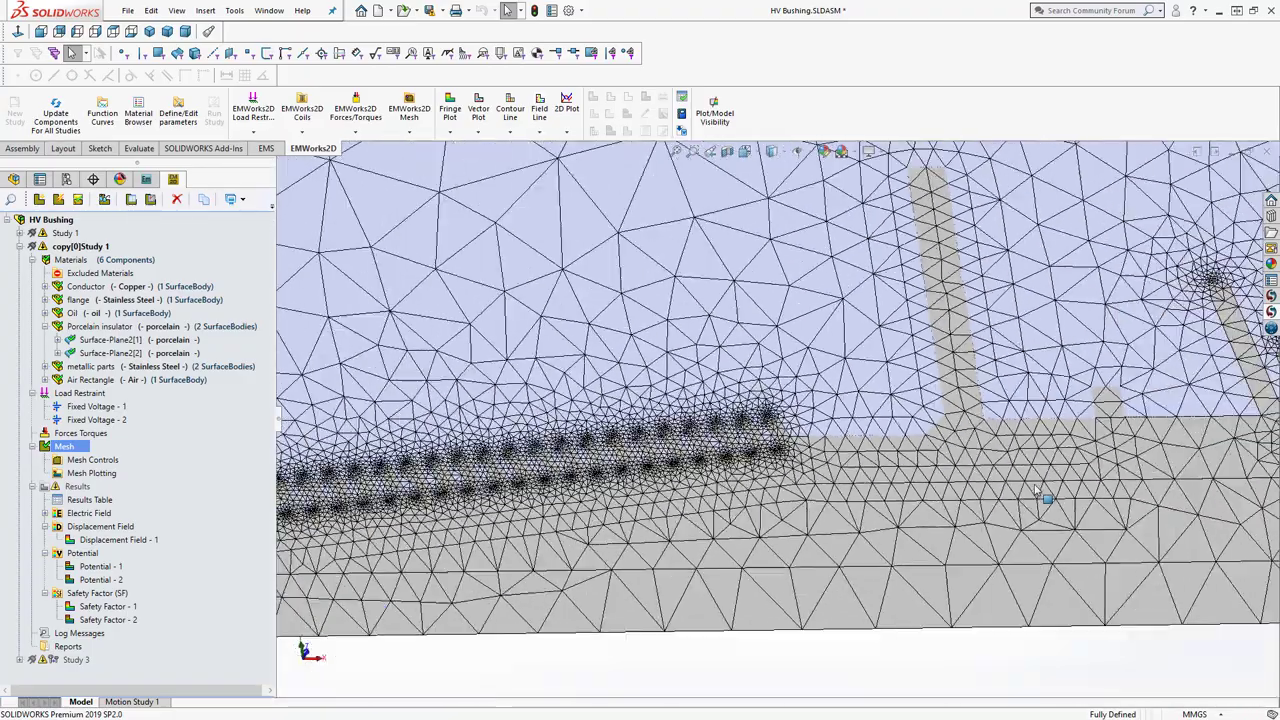
scroll(1045, 498, up, 5)
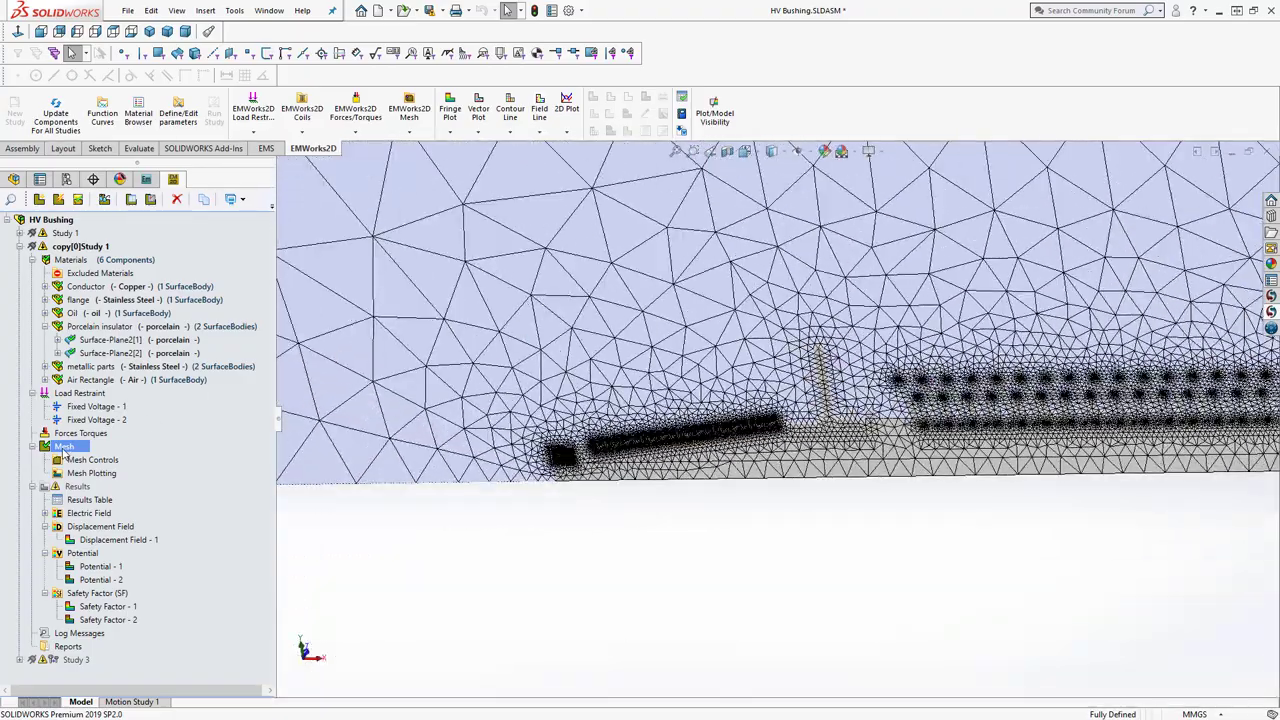
Hide the mesh of copy[0]Study 1 and select the Air Rectangle's Surface-Plane1
right_click(63, 450)
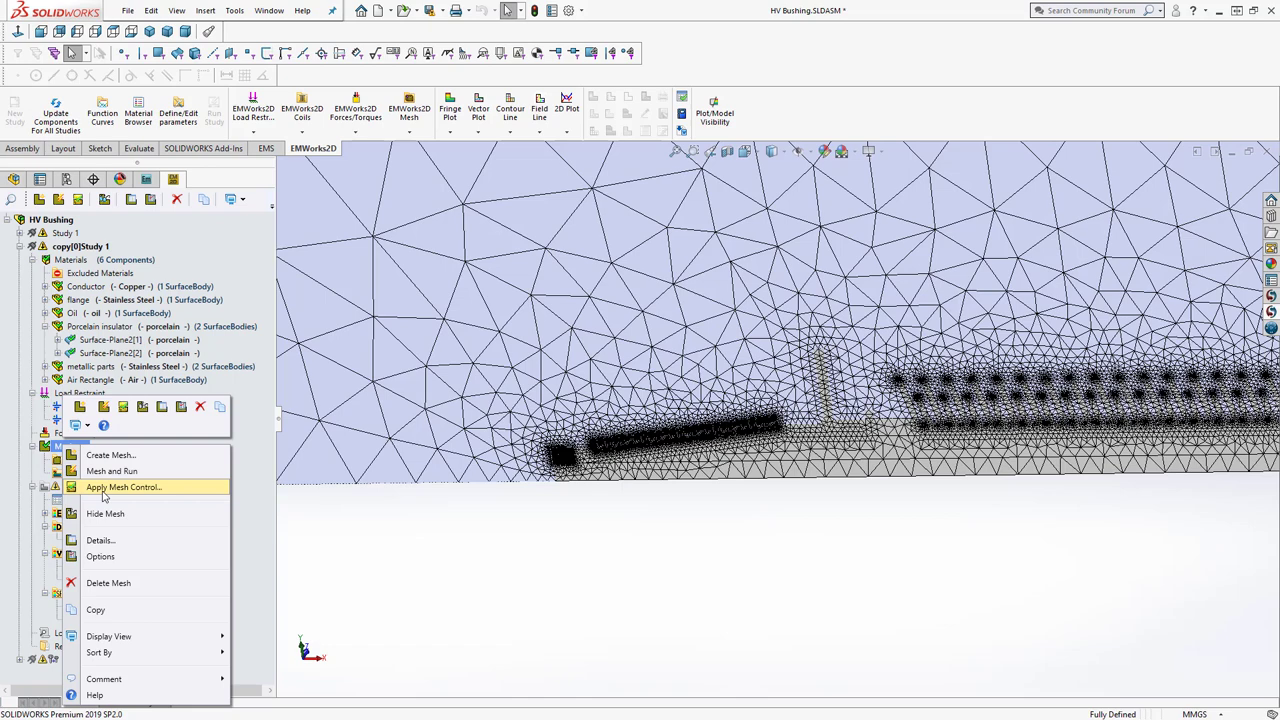
click(106, 518)
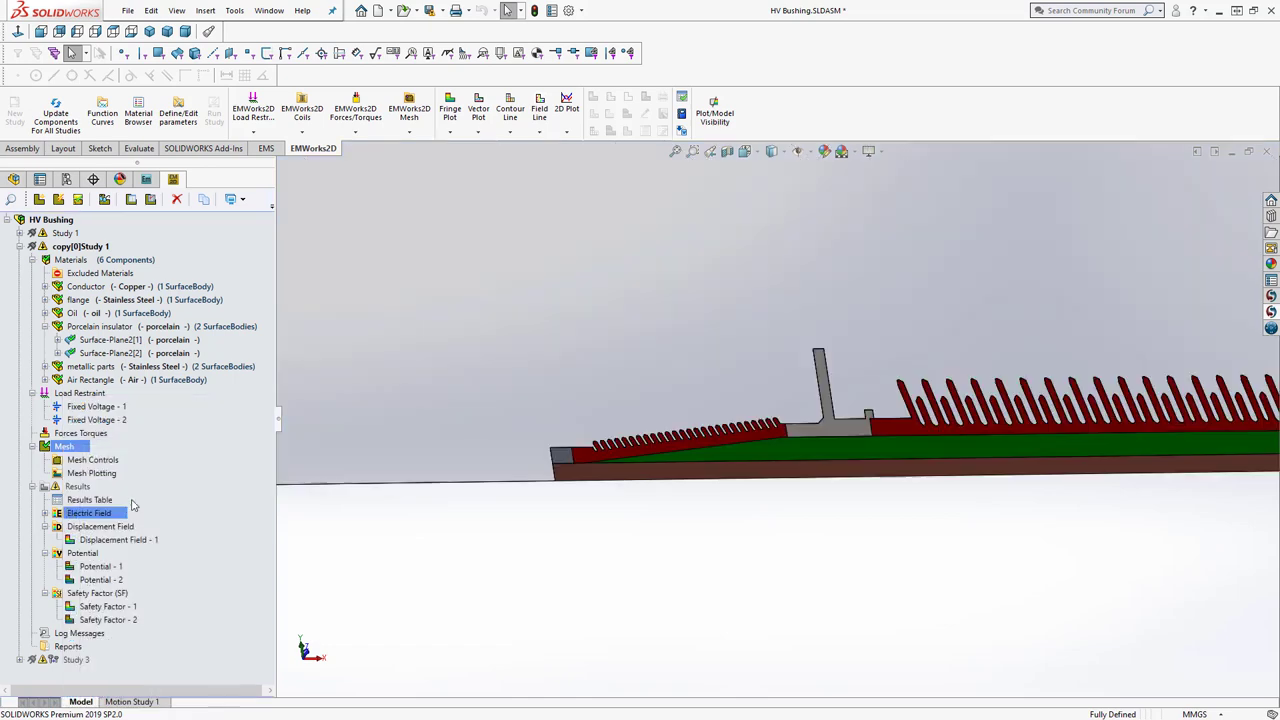
click(682, 166)
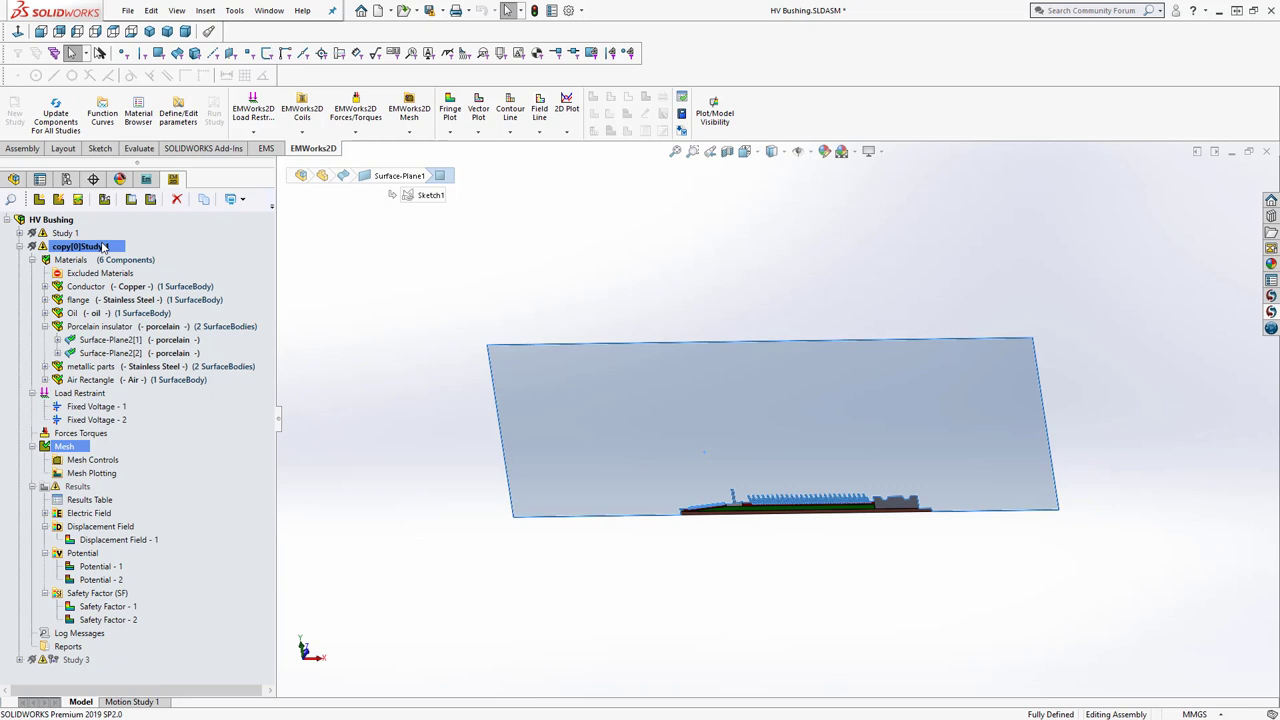
click(474, 474)
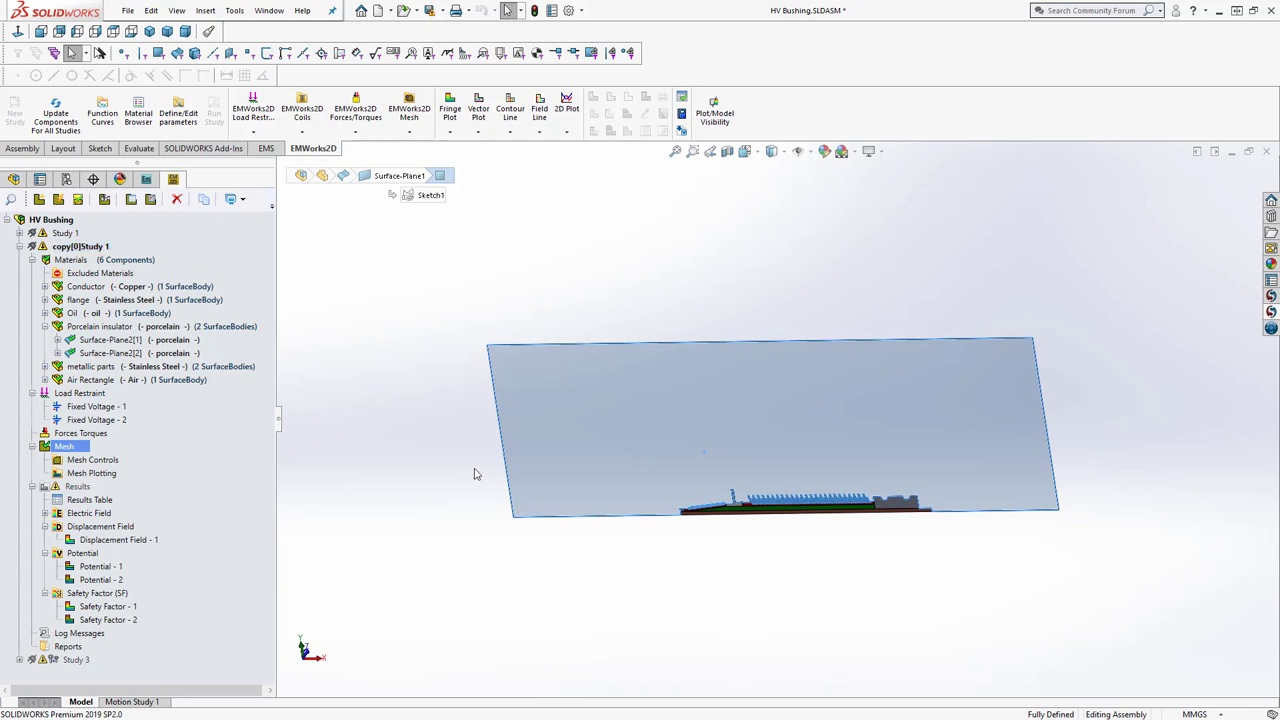
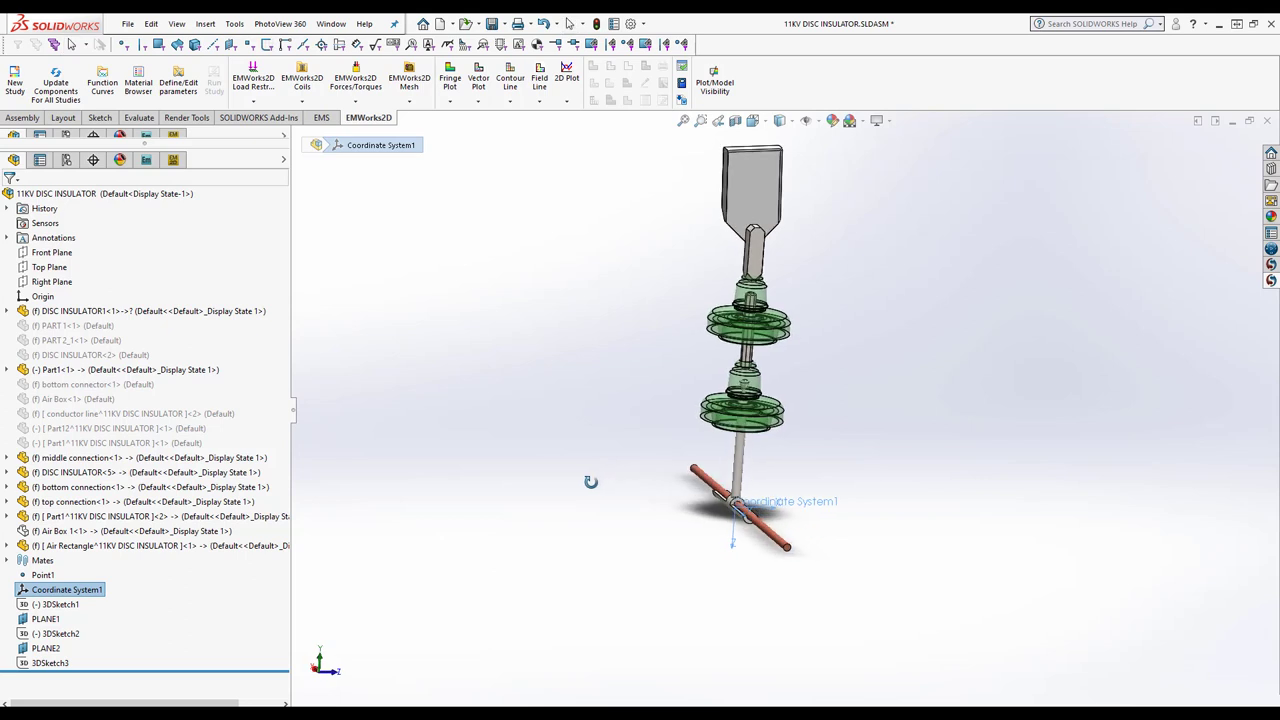
Examine the 3D disc insulator assembly around Coordinate System1, from the bottom conductor up through both insulator discs to the top connection
scroll(757, 484, down, 3)
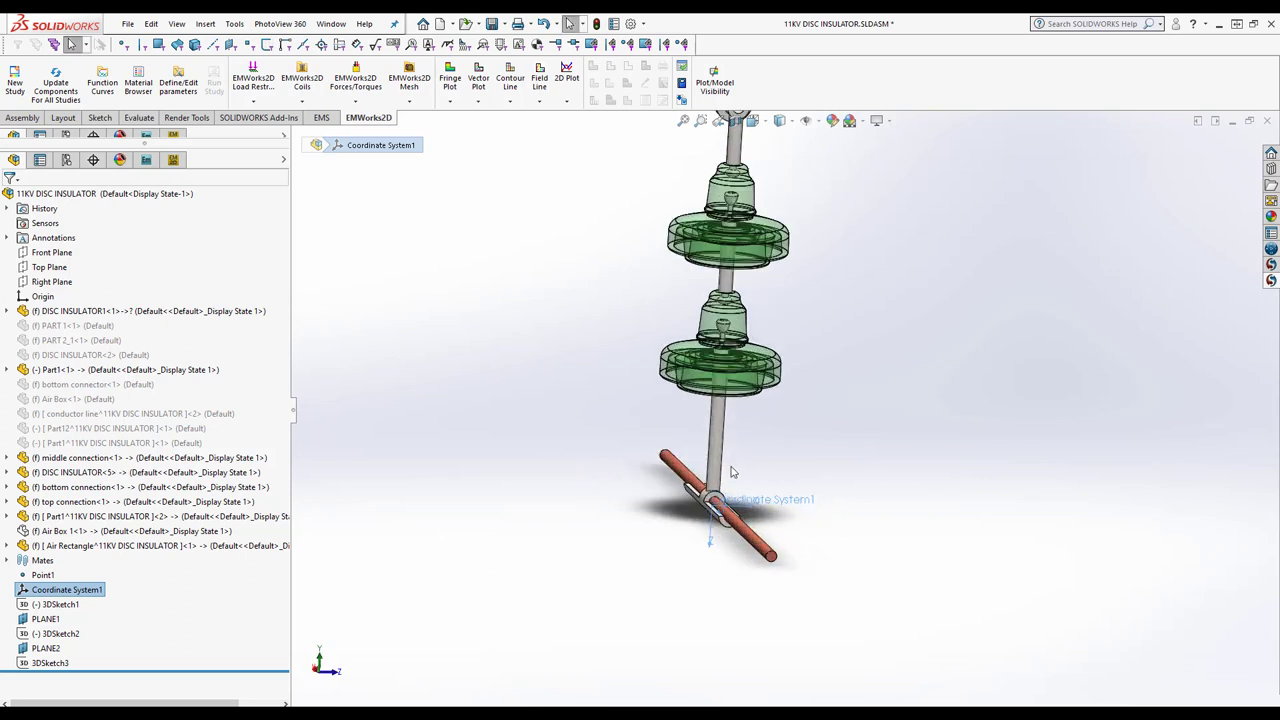
scroll(735, 485, down, 3)
middle_drag(778, 455, 750, 440)
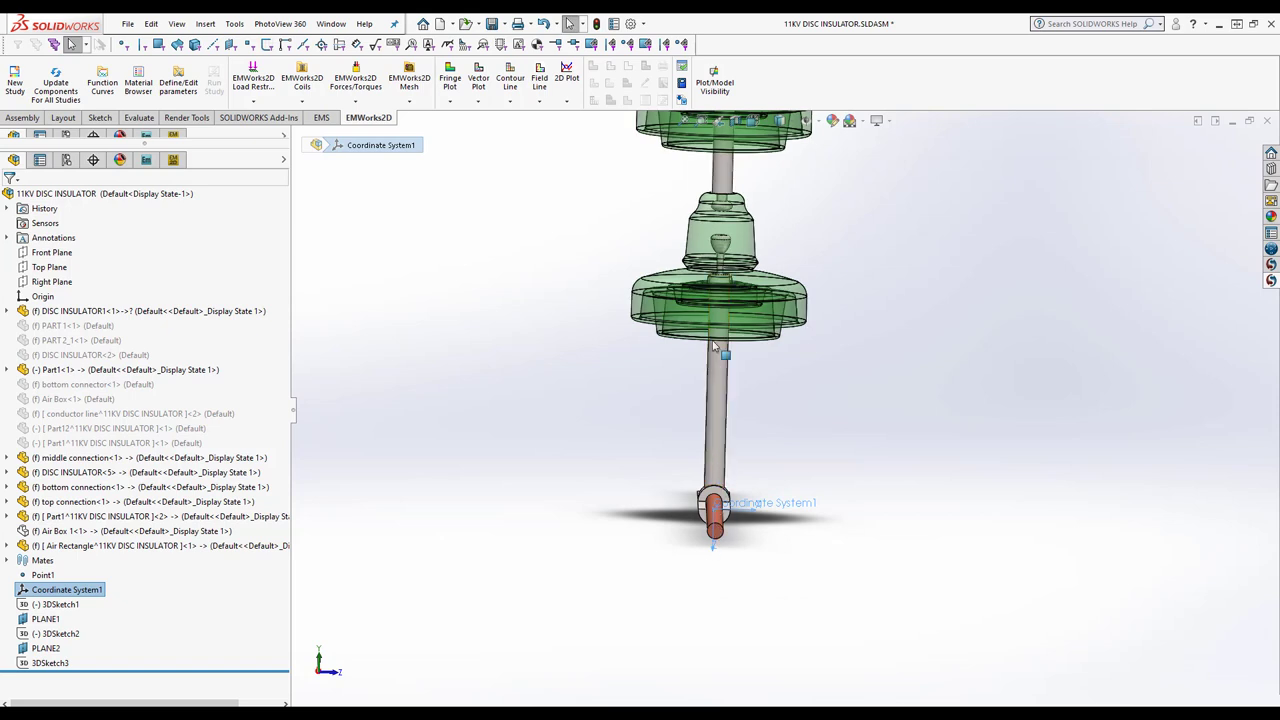
scroll(740, 480, up, 2)
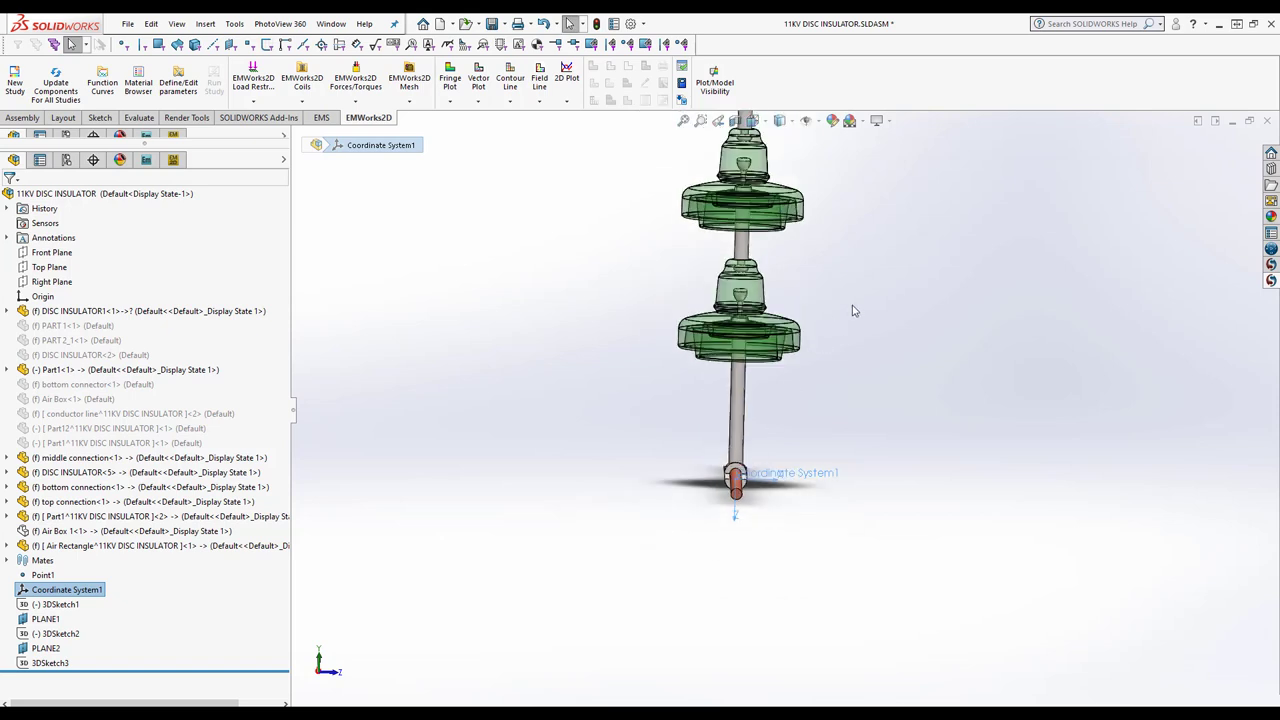
ctrl+middle_drag(853, 311, 829, 343)
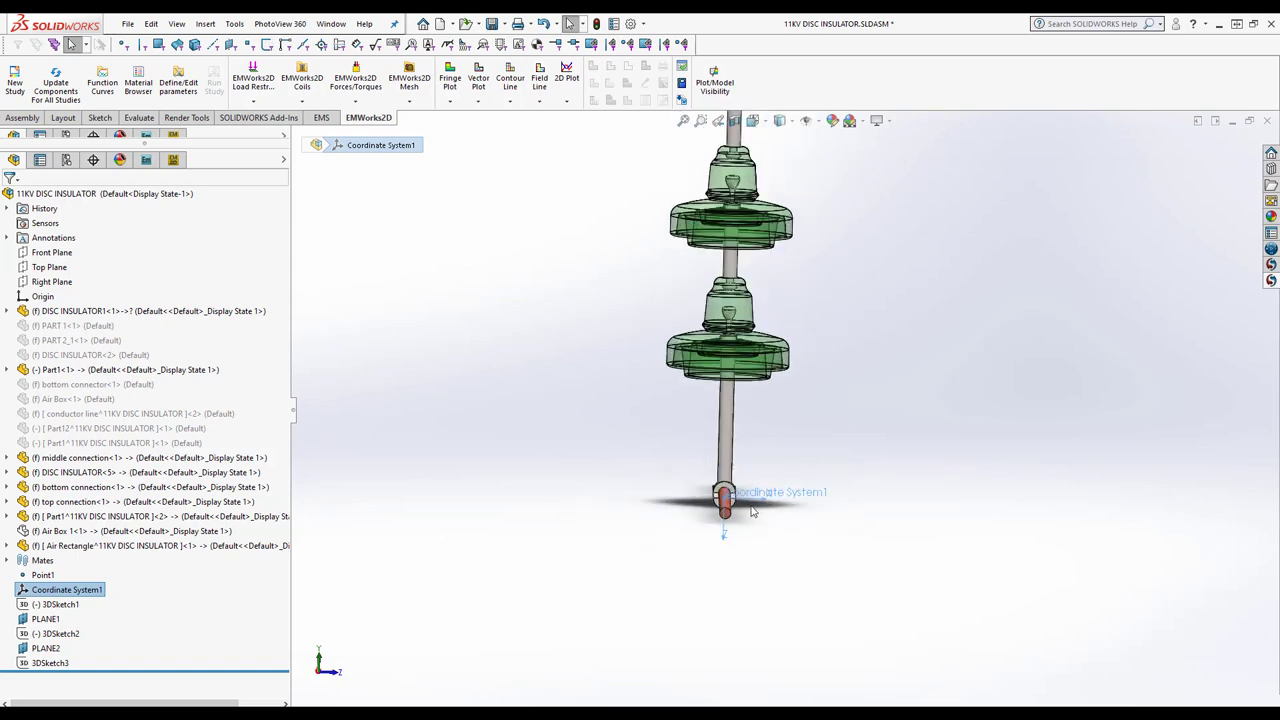
middle_drag(766, 524, 745, 303)
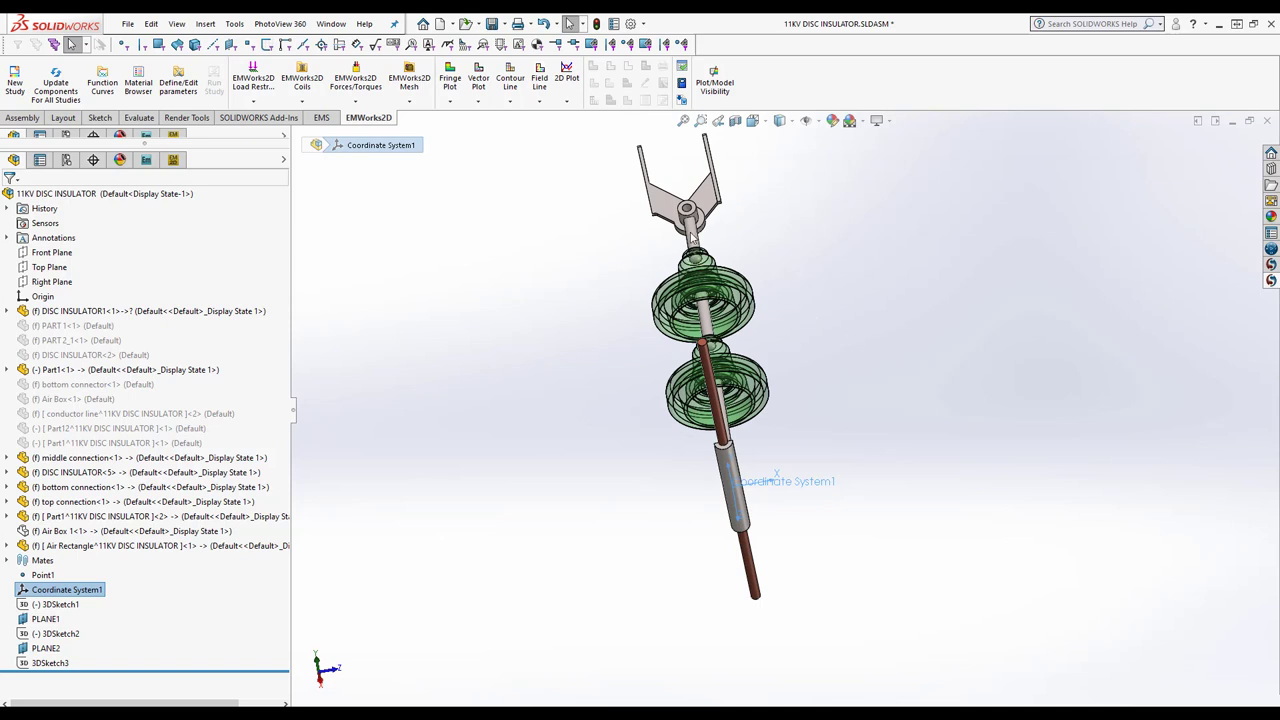
Define an Axisymmetric 2D simplification of the 11KV DISC INSULATOR assembly using Coordinate System1 as the local coordinate system
click(173, 161)
right_click(107, 205)
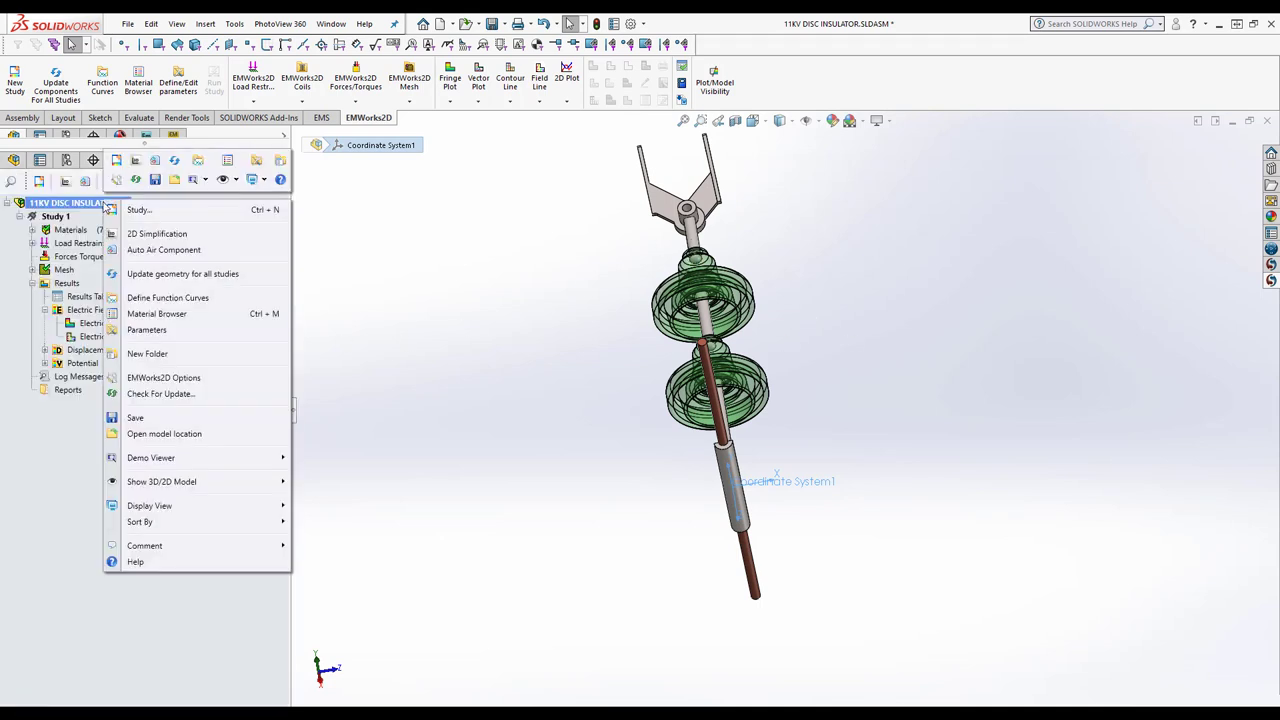
click(150, 234)
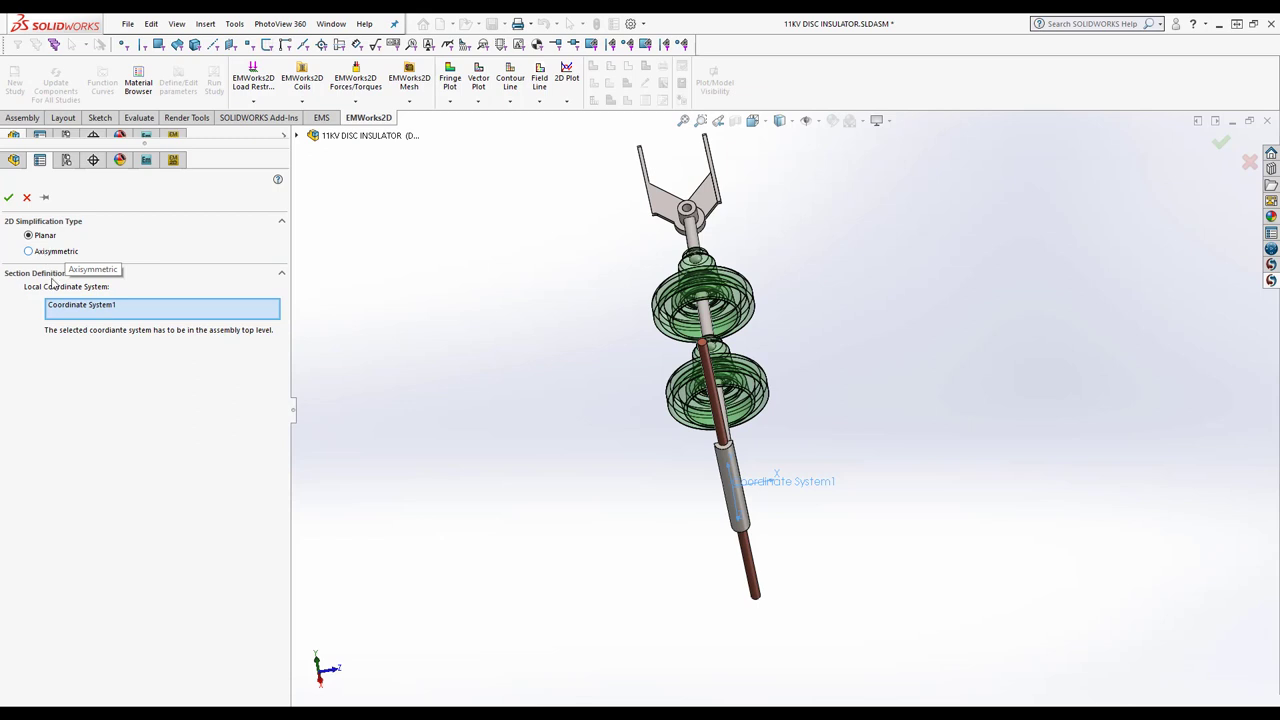
click(52, 252)
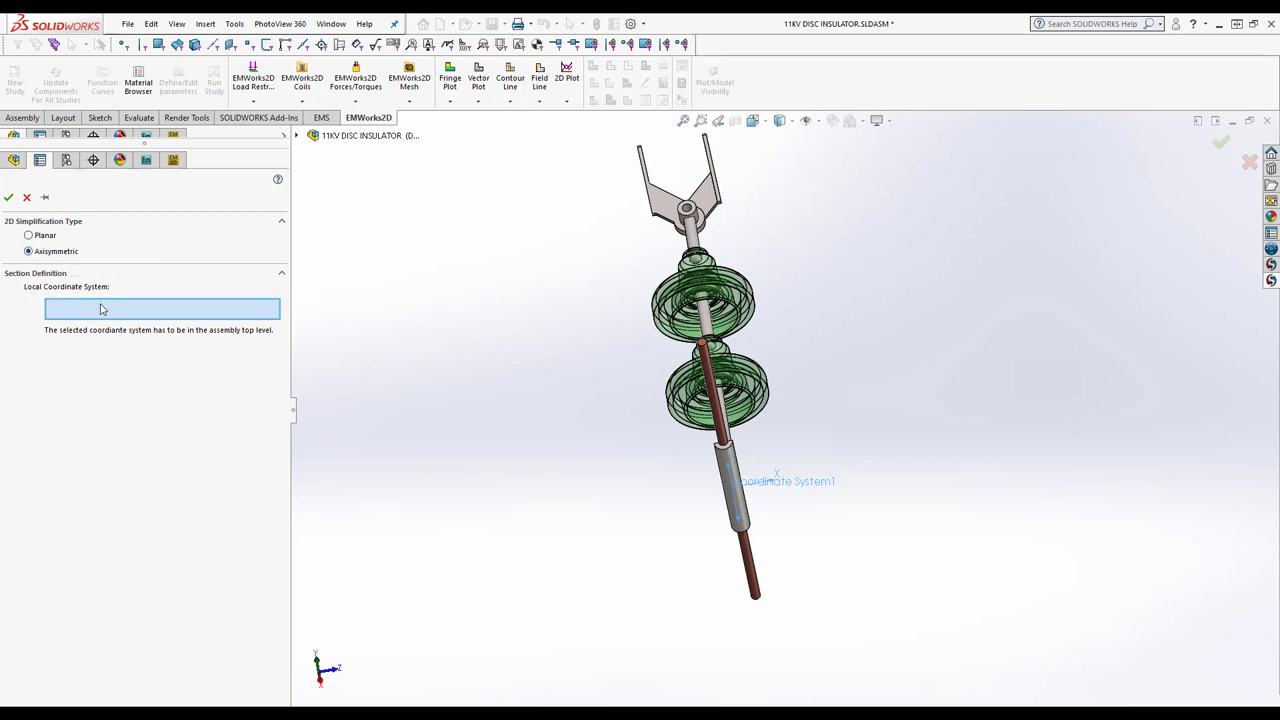
click(297, 136)
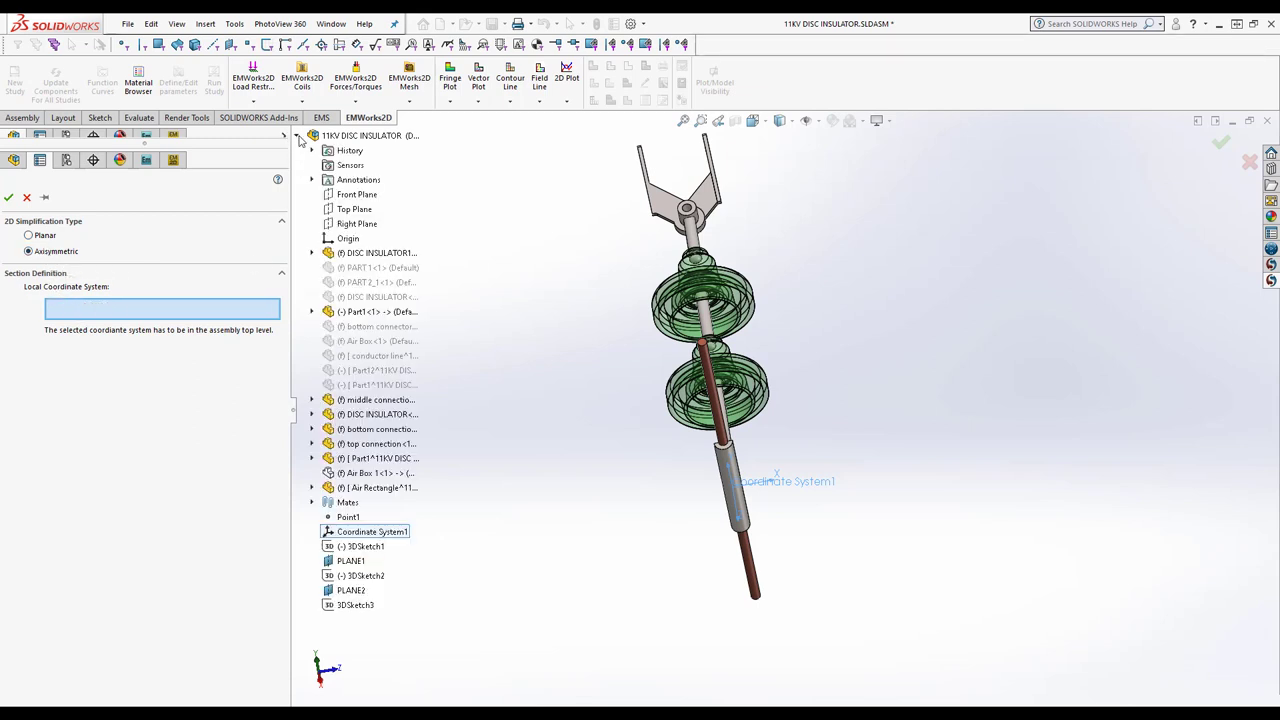
click(346, 533)
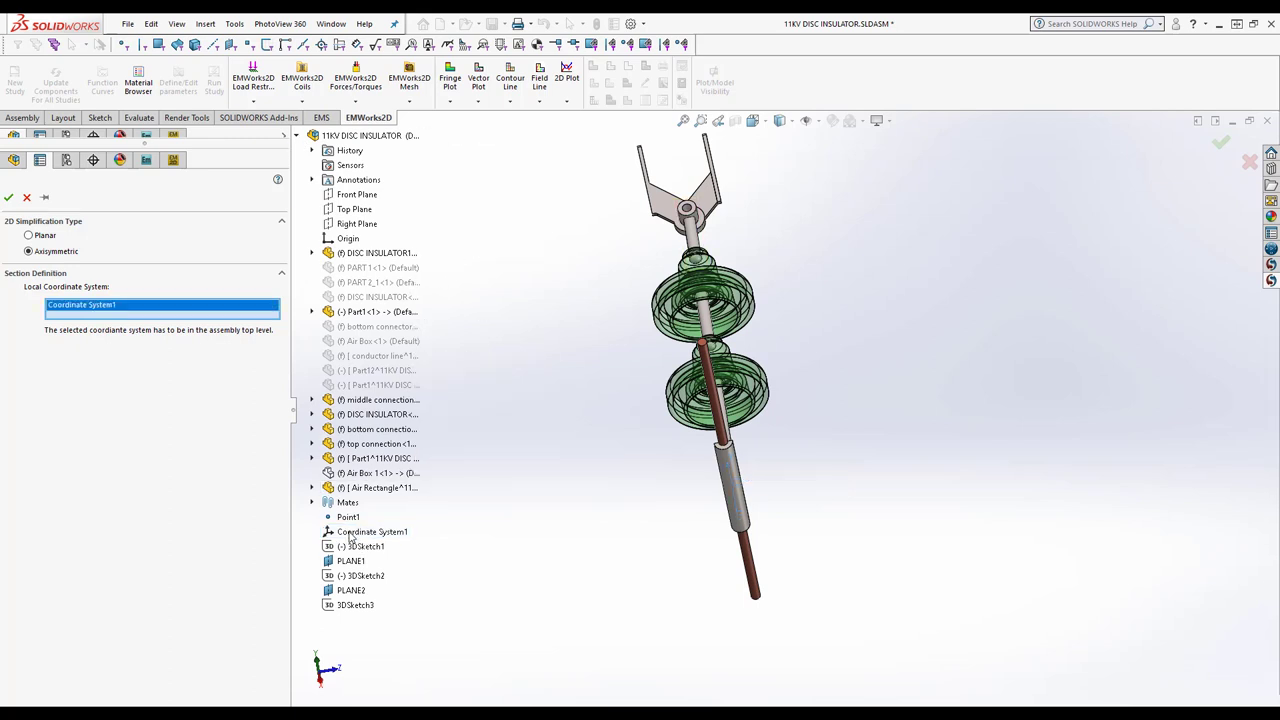
click(9, 197)
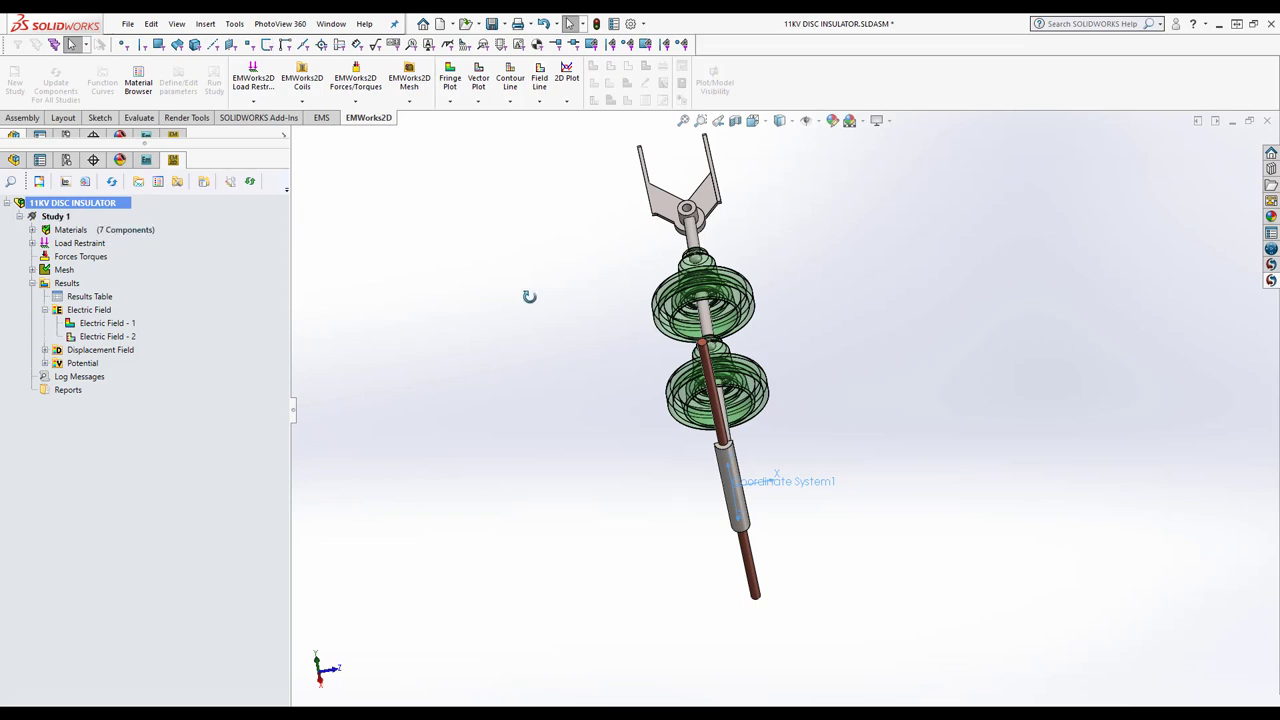
Show the 2D model of the disc insulator assembly and examine its half section with the surrounding air region
right_click(119, 205)
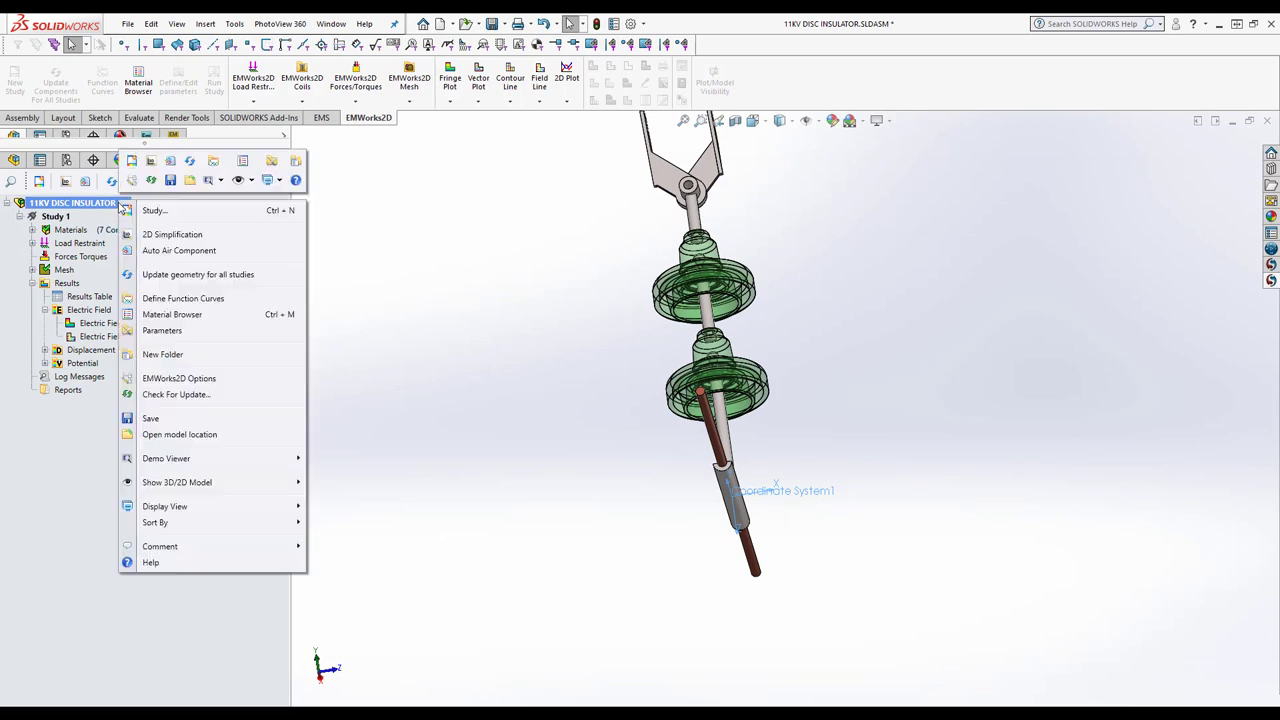
mouse_move(223, 490)
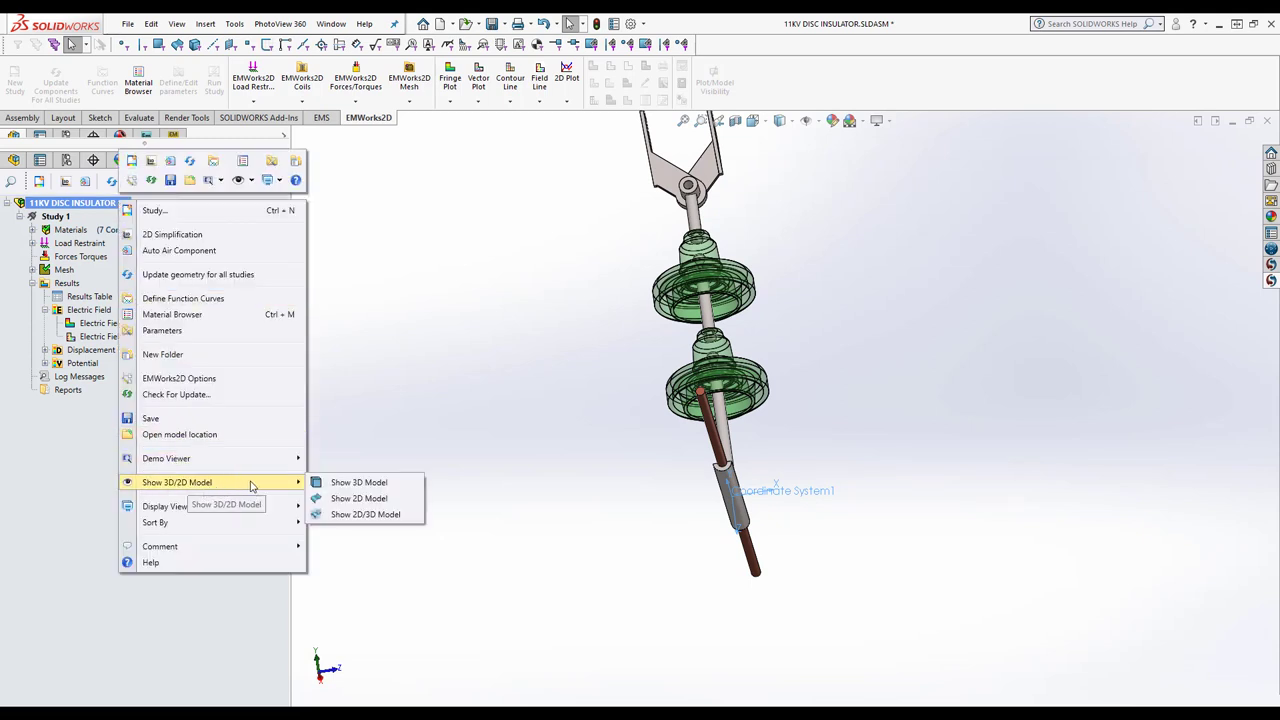
click(400, 482)
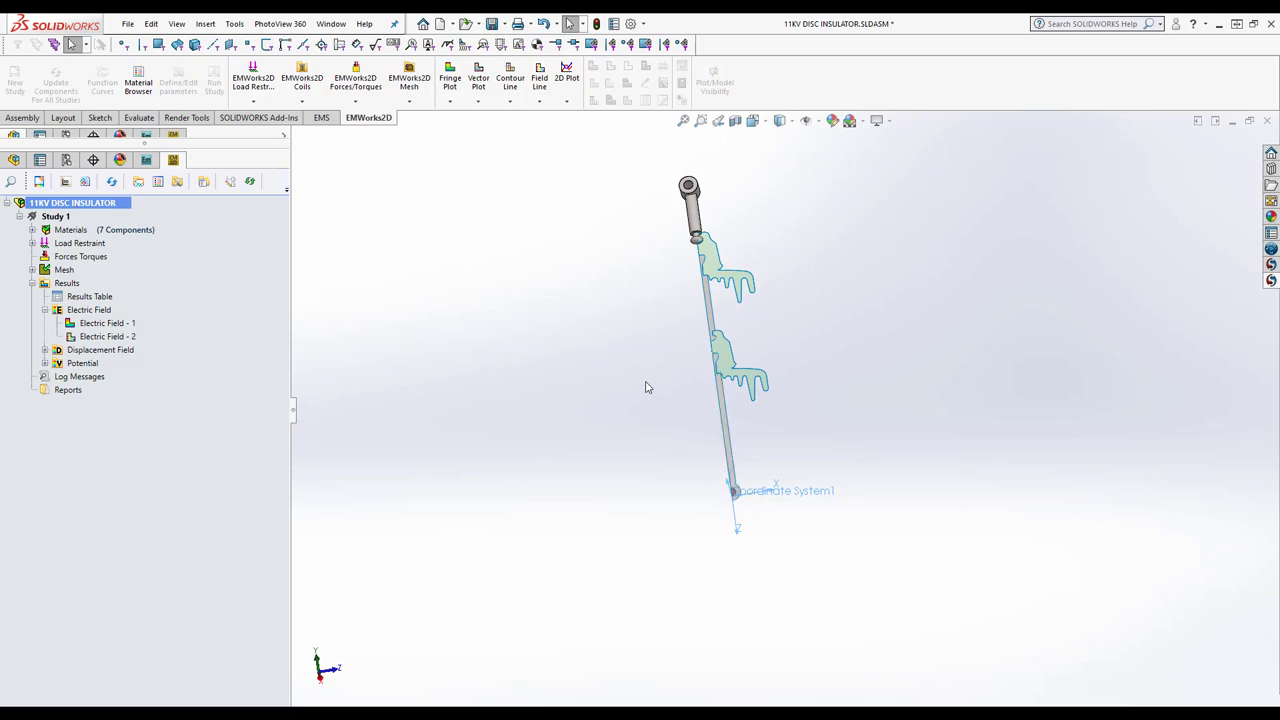
middle_drag(677, 426, 702, 489)
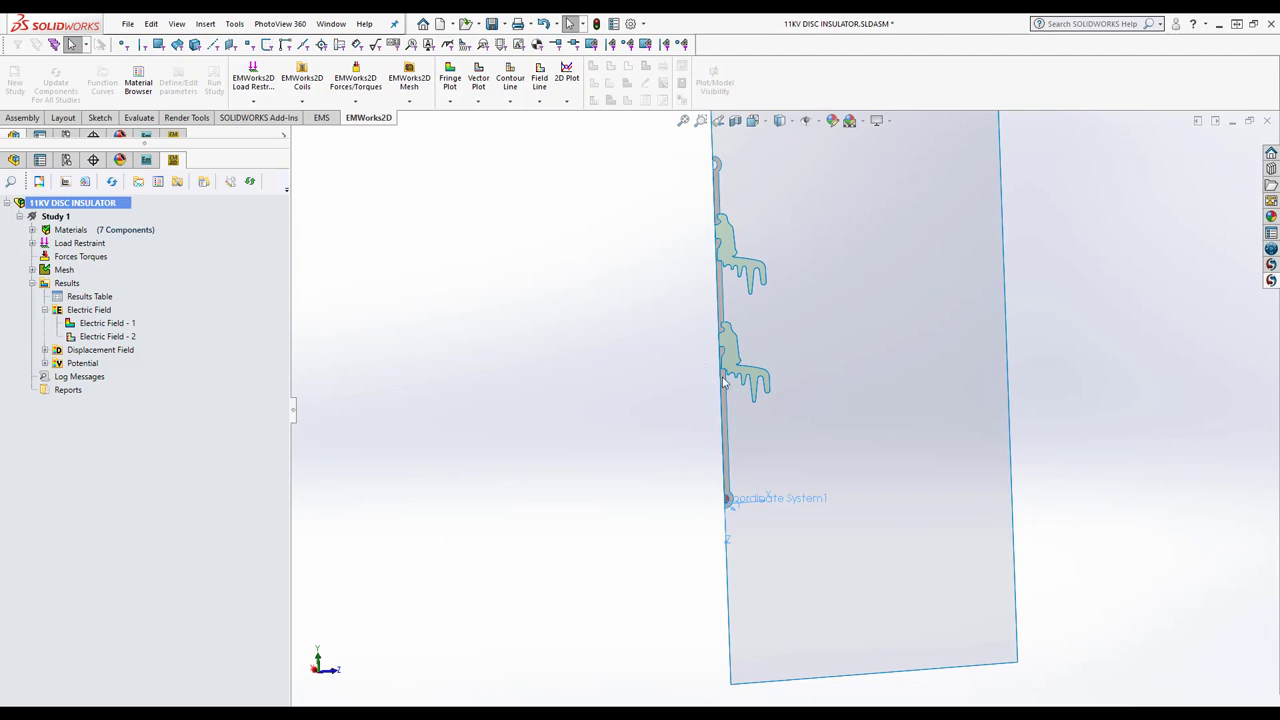
Start a new Electrostatic study with the Axisymmetric (RZ) solution type, and cancel its creation
right_click(68, 204)
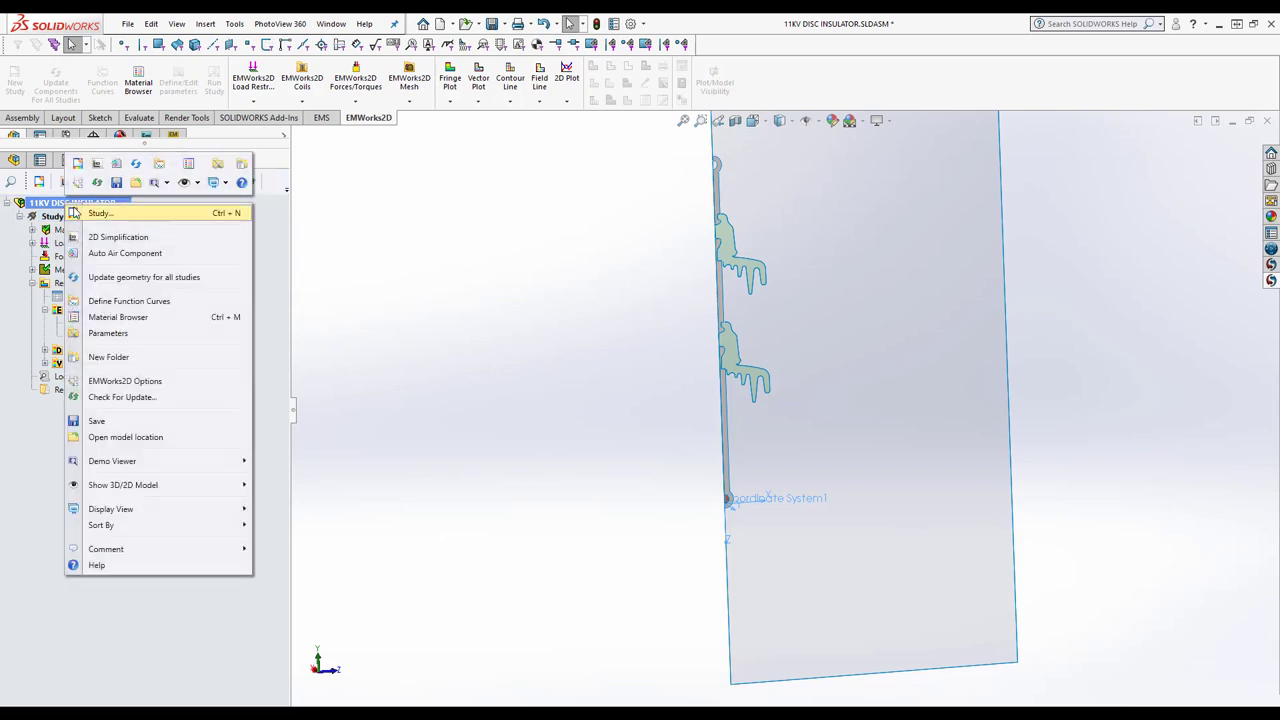
click(75, 213)
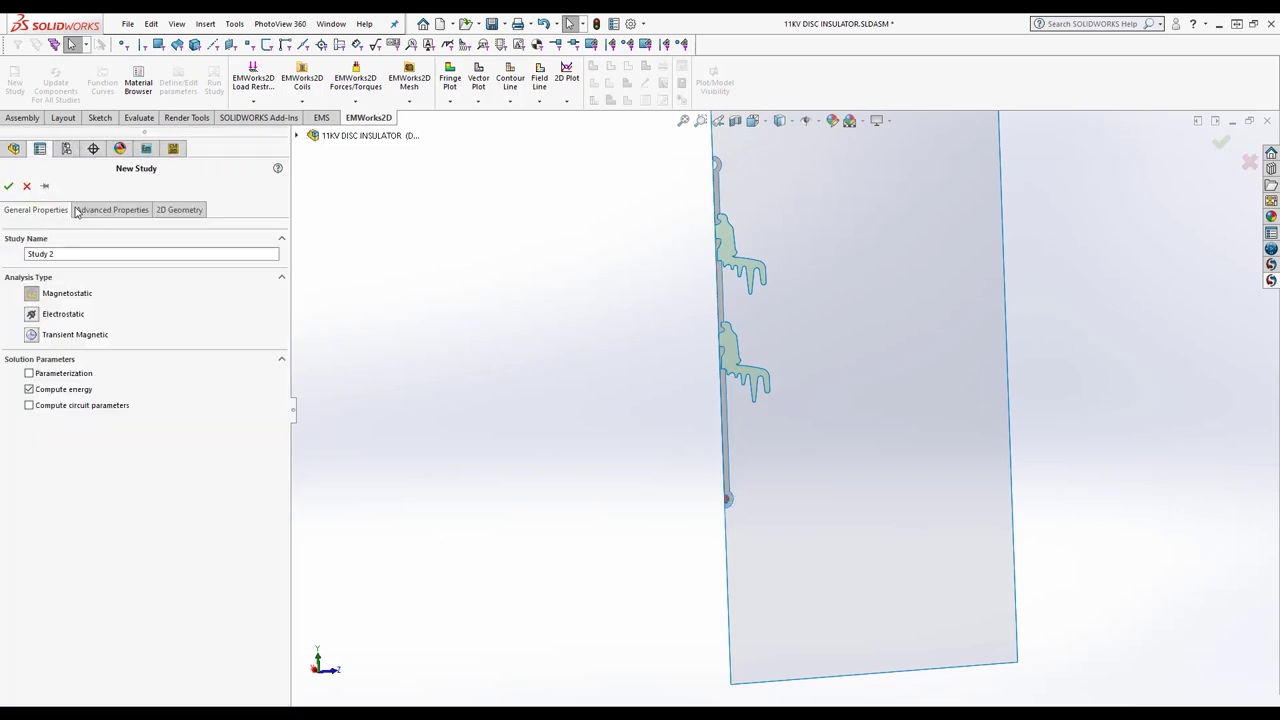
click(32, 316)
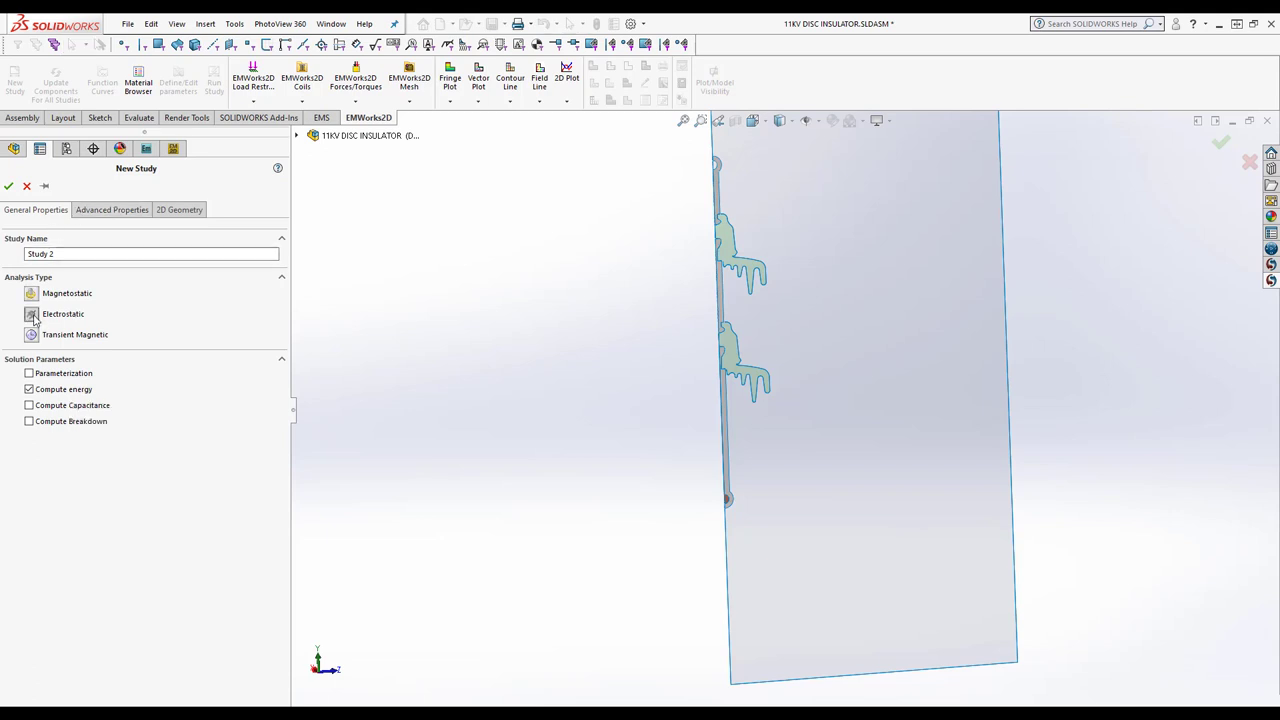
click(180, 212)
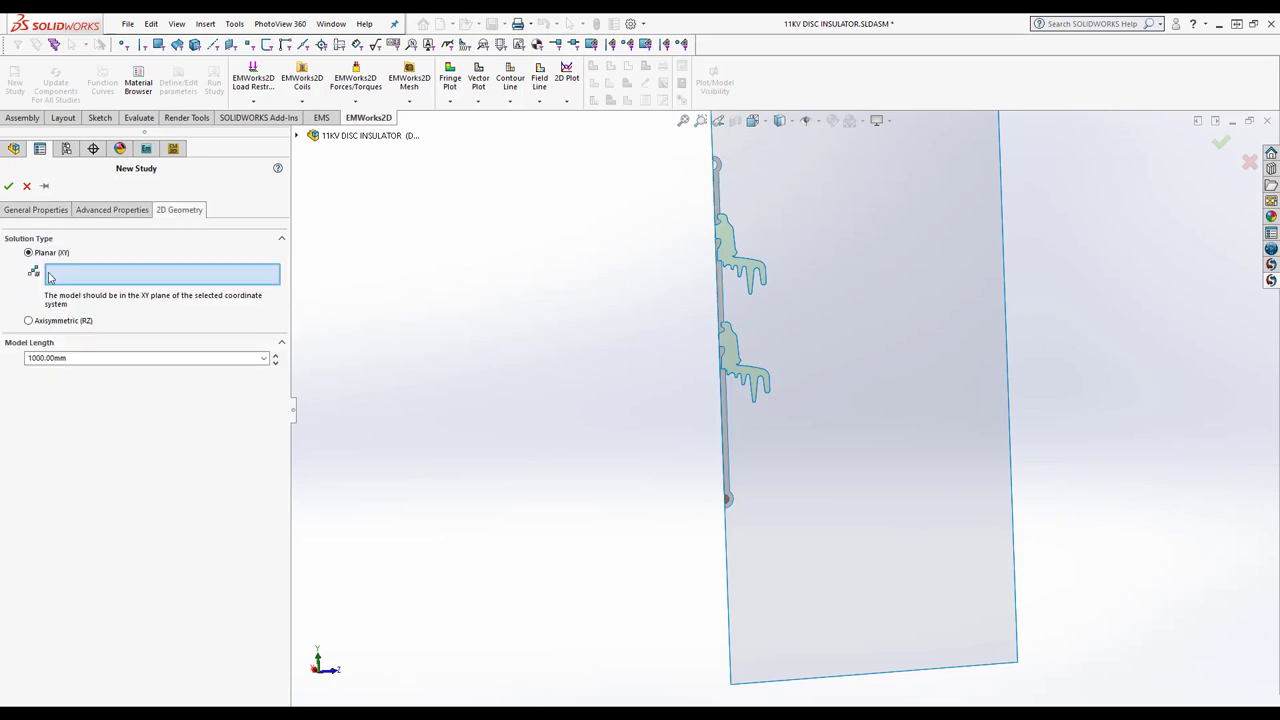
click(29, 320)
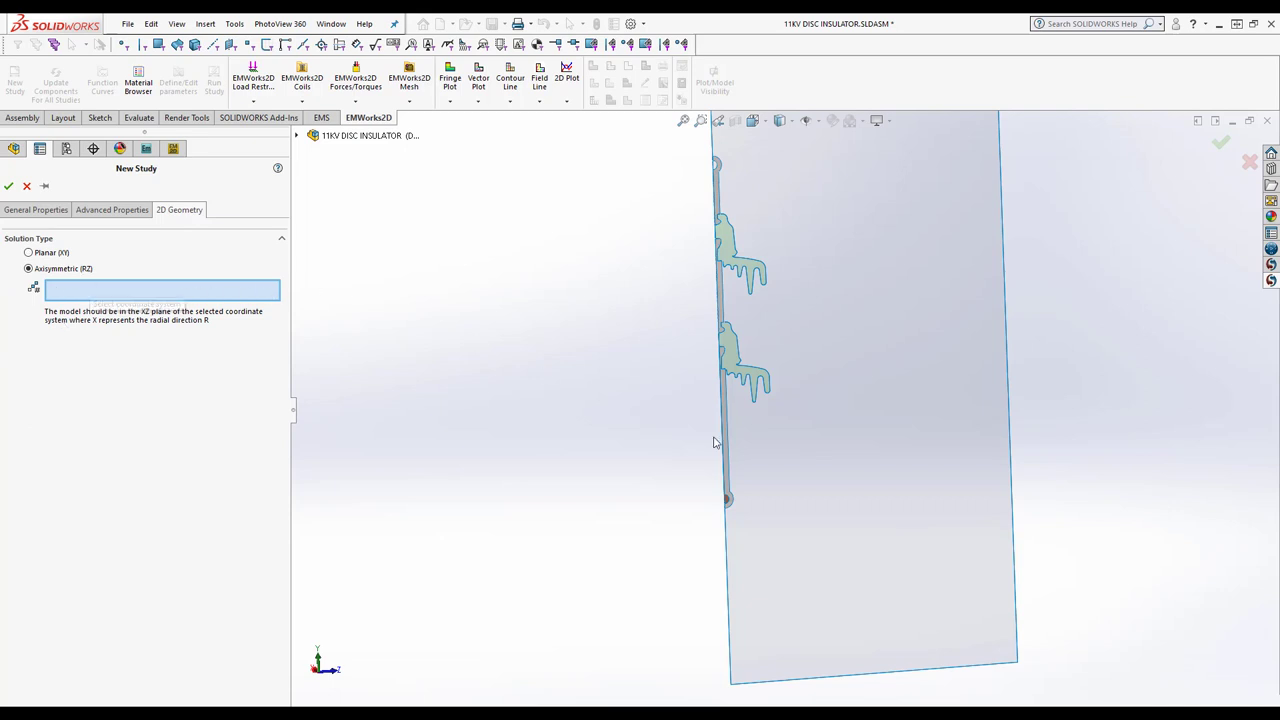
click(27, 197)
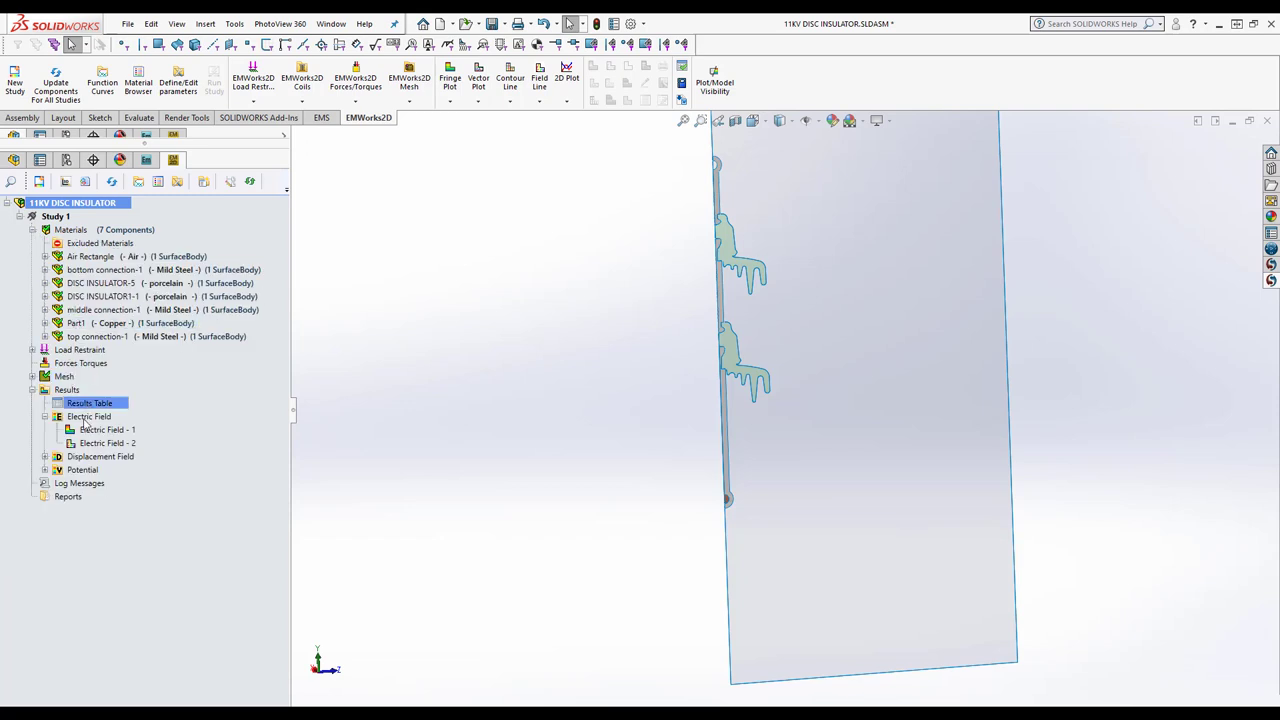
Review Study 1's component materials, fixed voltages, mesh entries and electric field results
click(88, 283)
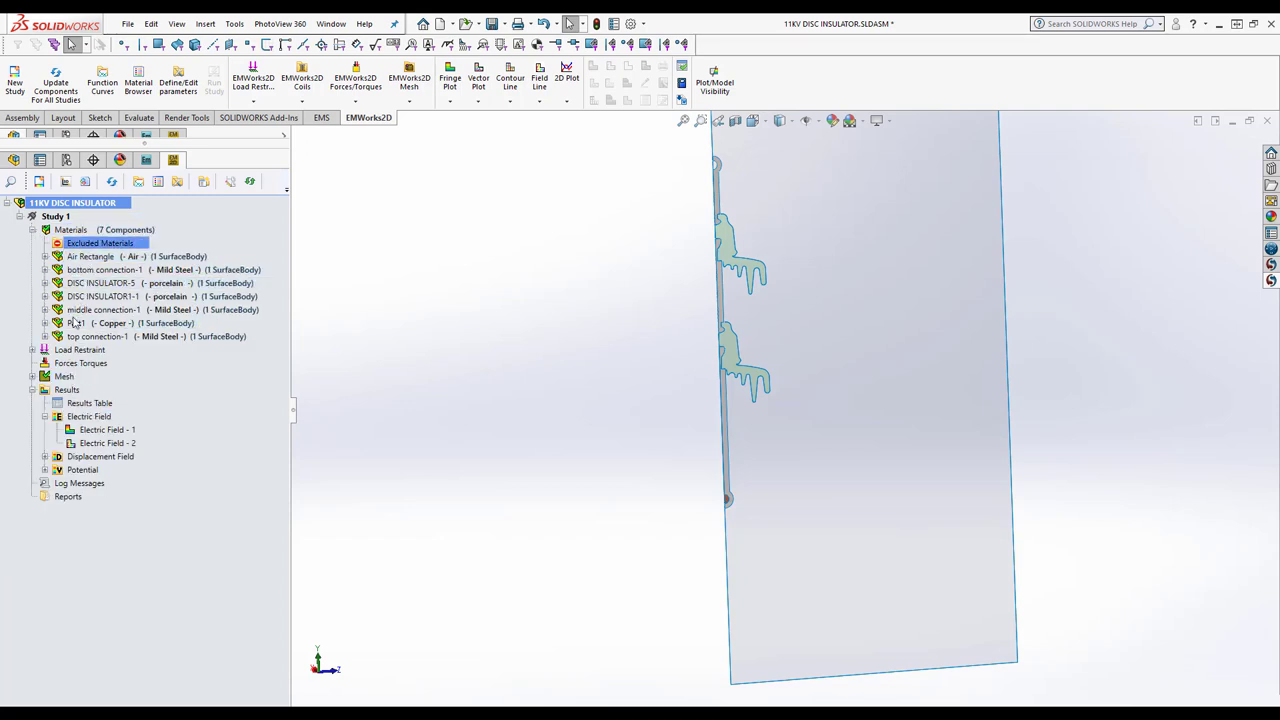
click(32, 350)
click(82, 376)
click(64, 402)
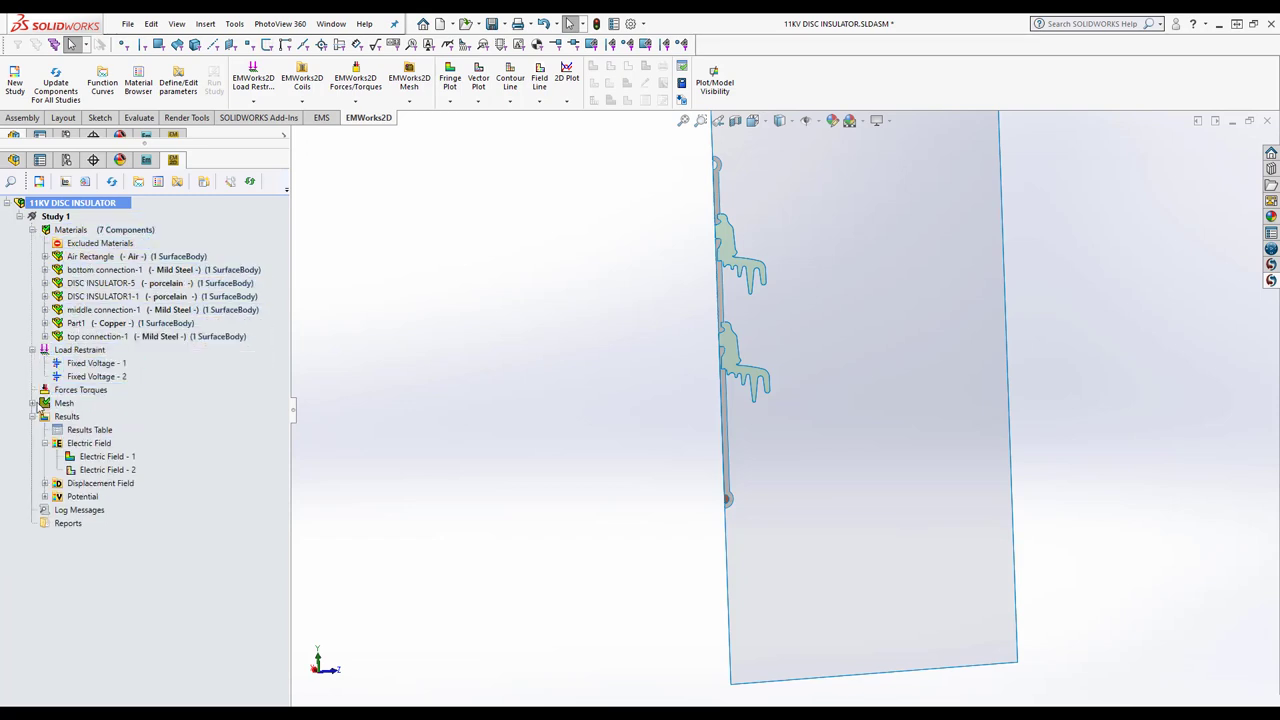
click(32, 403)
click(87, 456)
click(89, 470)
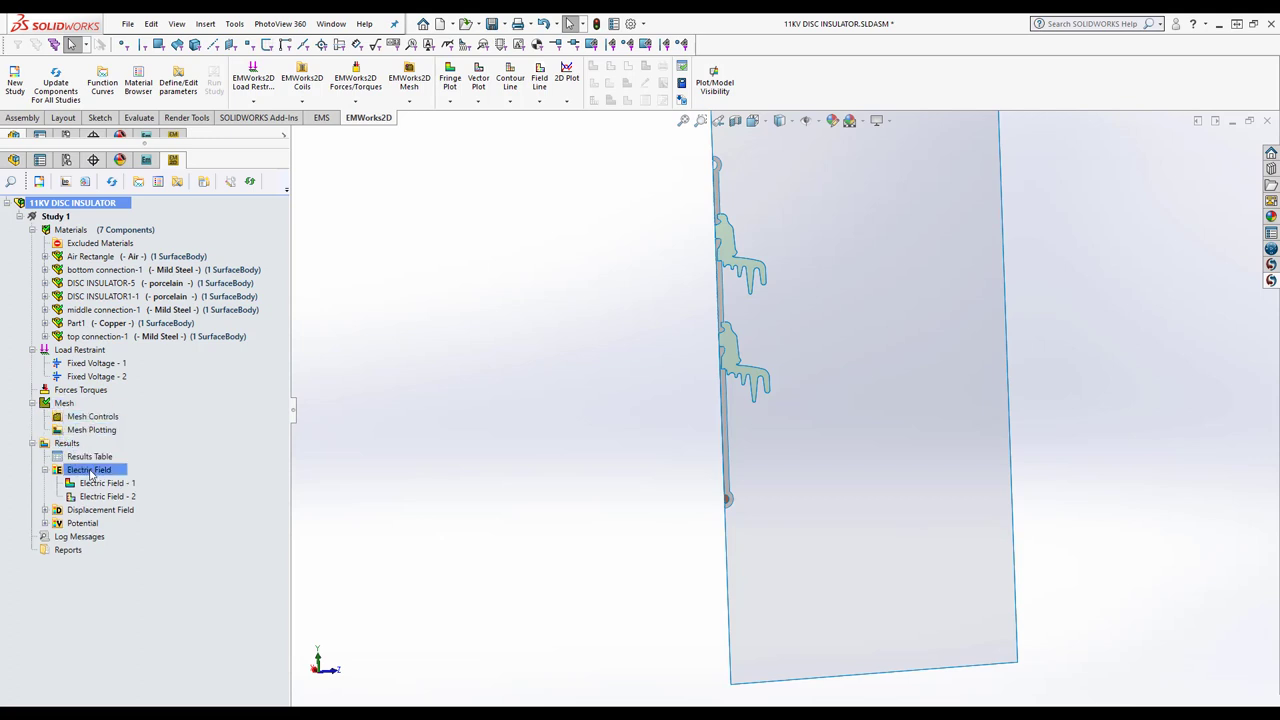
Create an electric field fringe plot without clipping for Study 1, showing the resultant in V/m with Discrete colouring
right_click(89, 473)
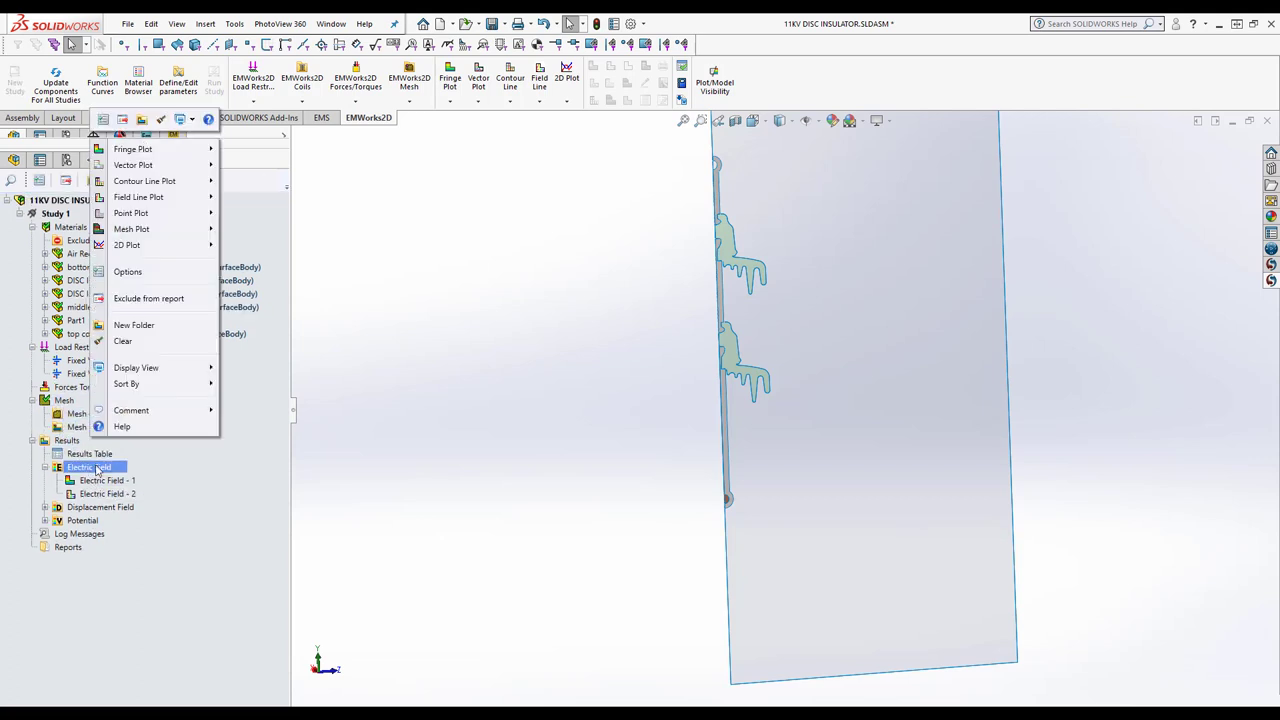
mouse_move(157, 153)
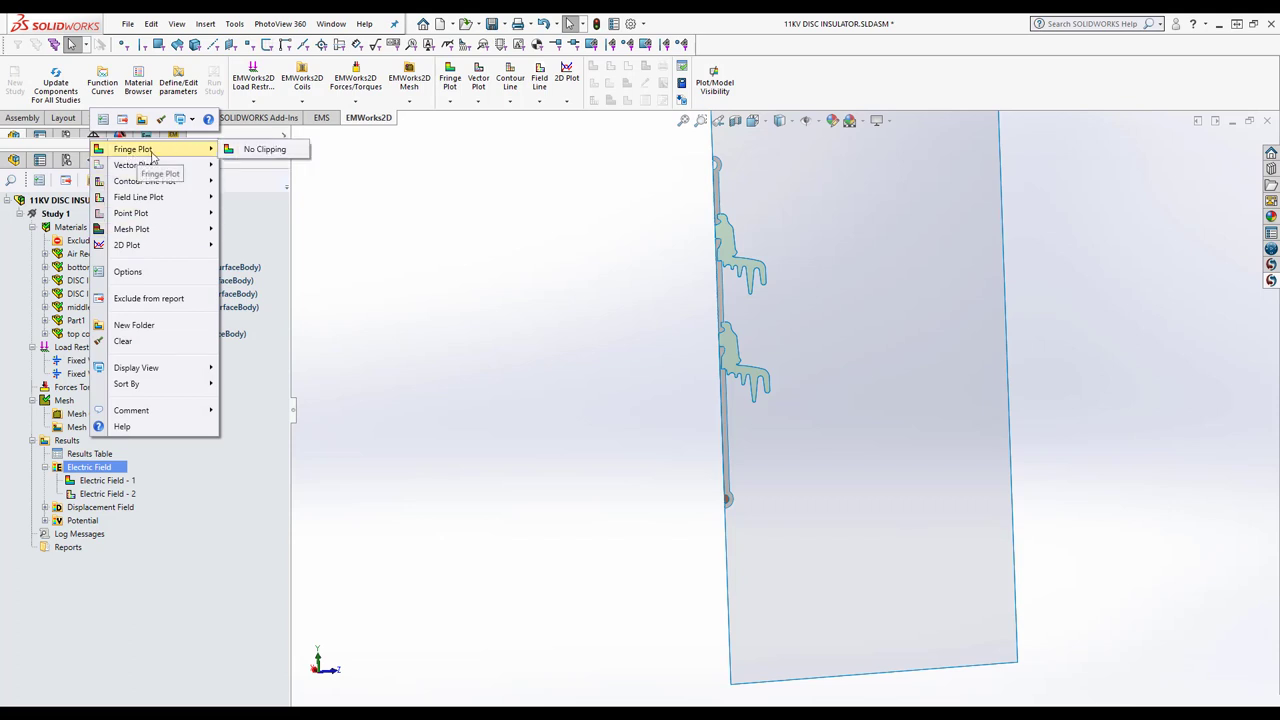
mouse_move(152, 186)
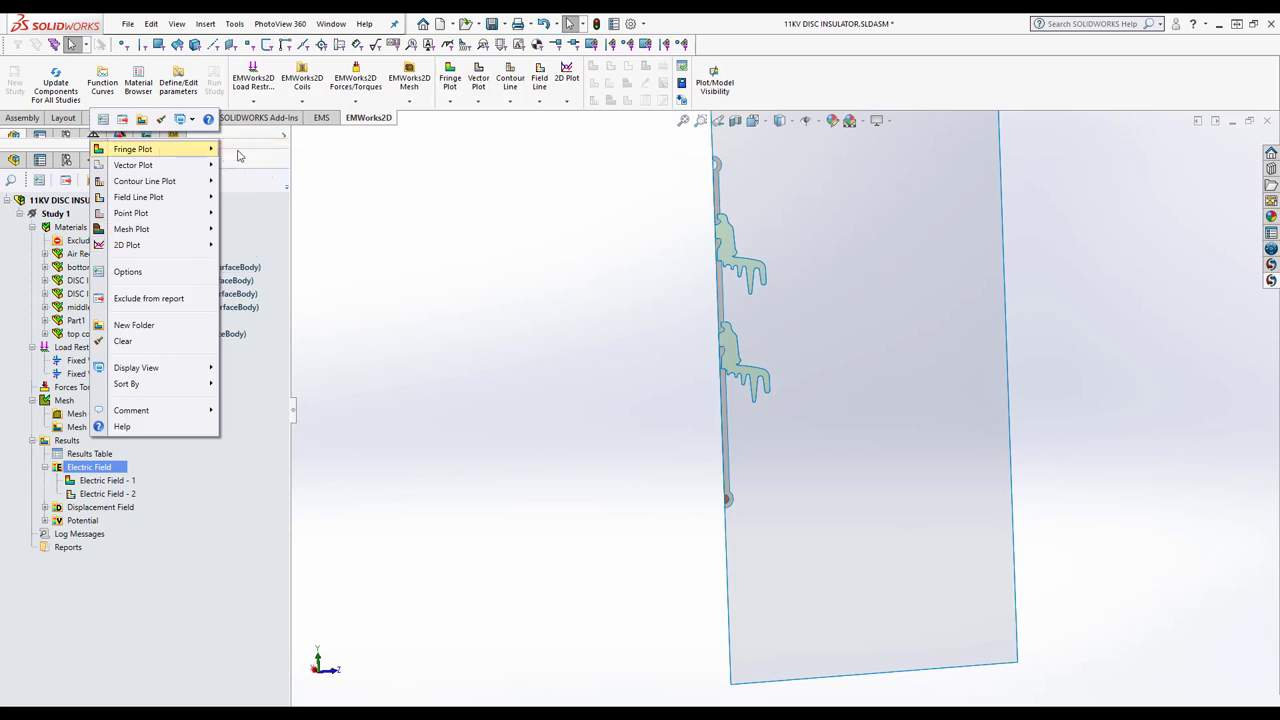
click(330, 251)
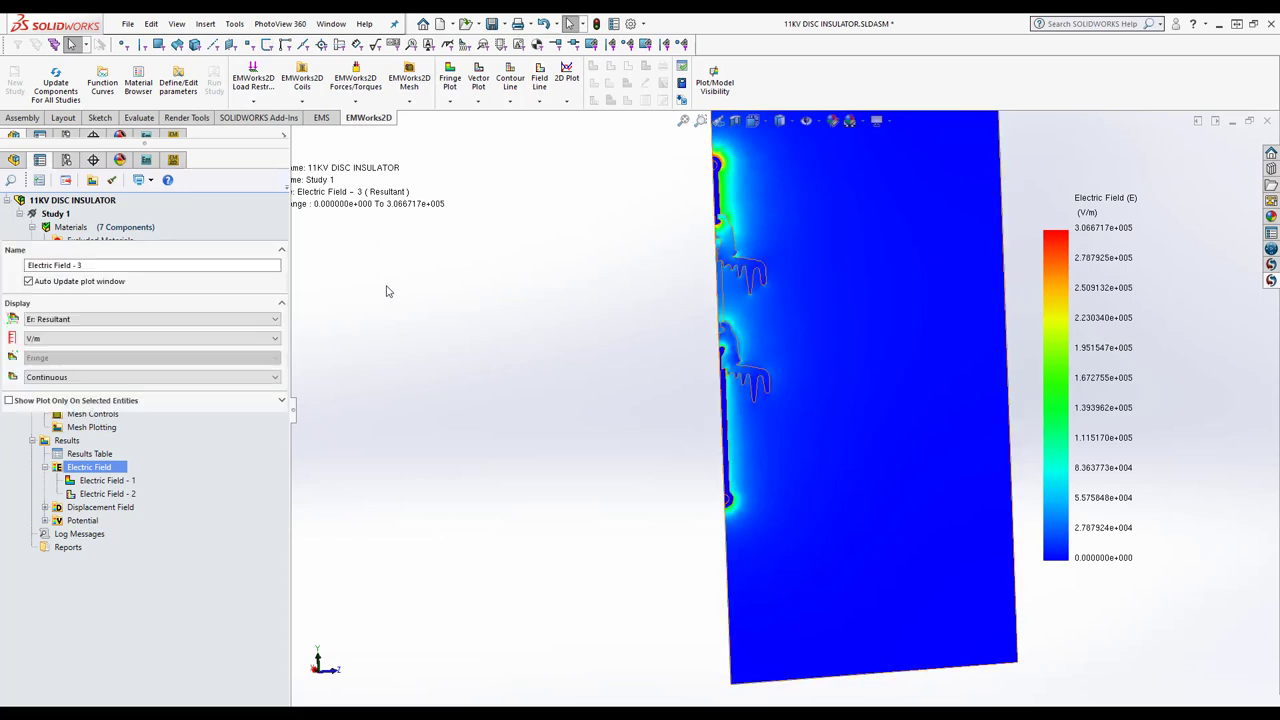
click(50, 377)
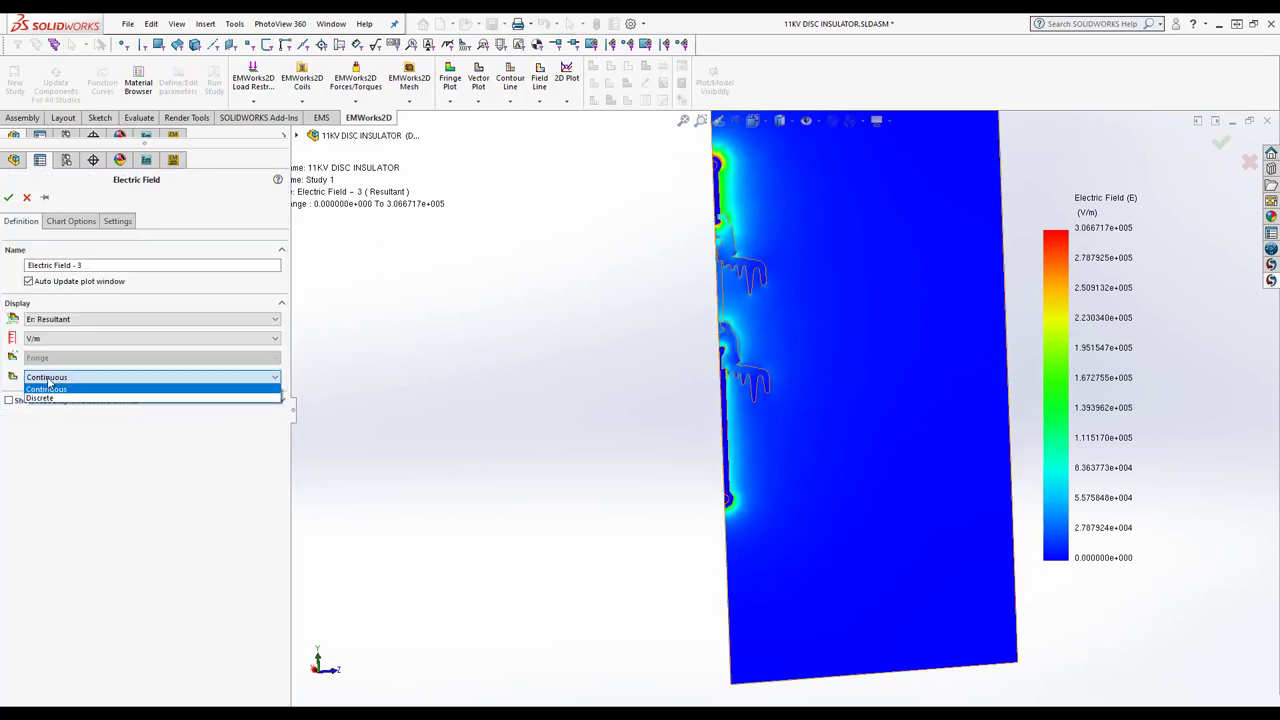
click(49, 397)
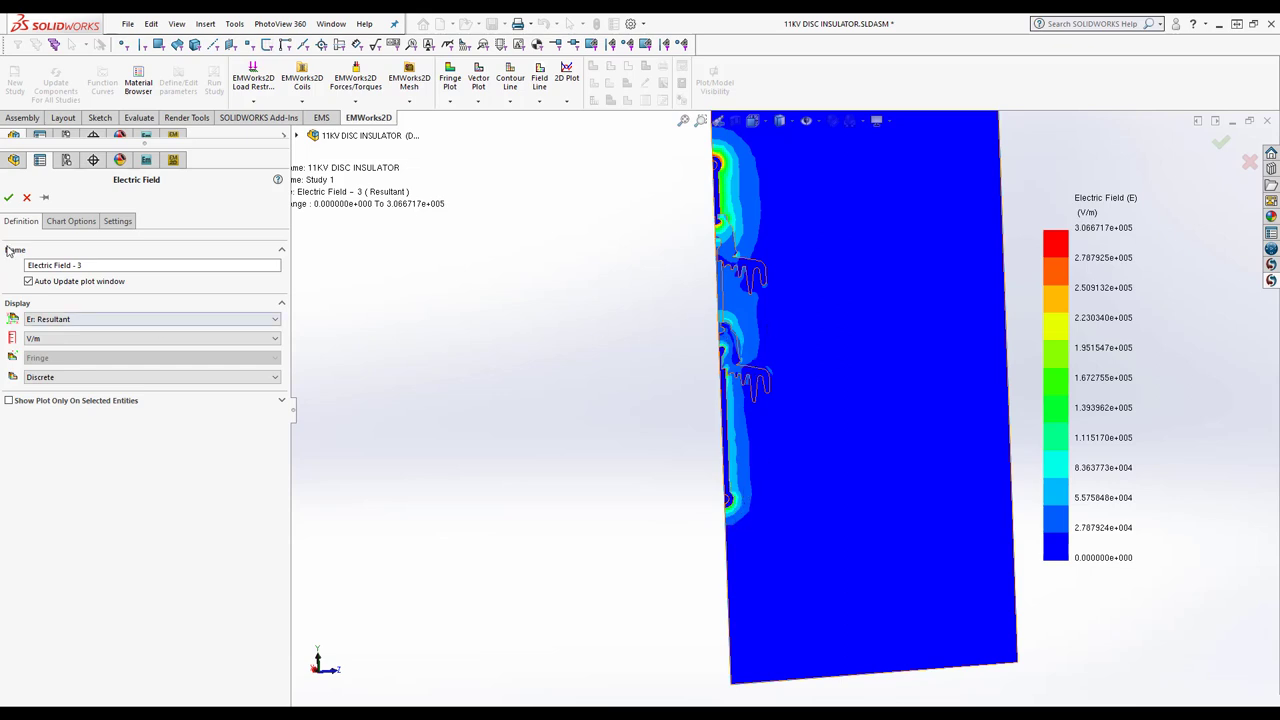
click(8, 197)
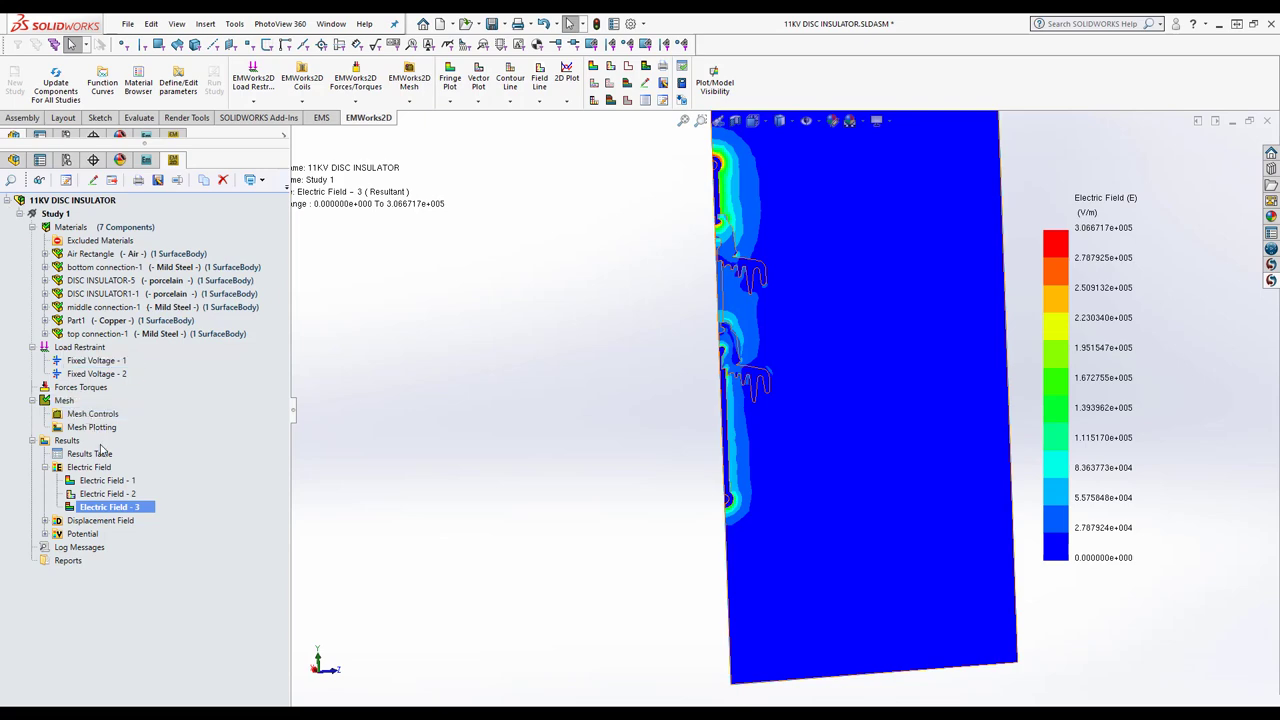
Display the Electric Field - 2 field line plot and examine the lines around the insulator discs and air region
double_click(98, 494)
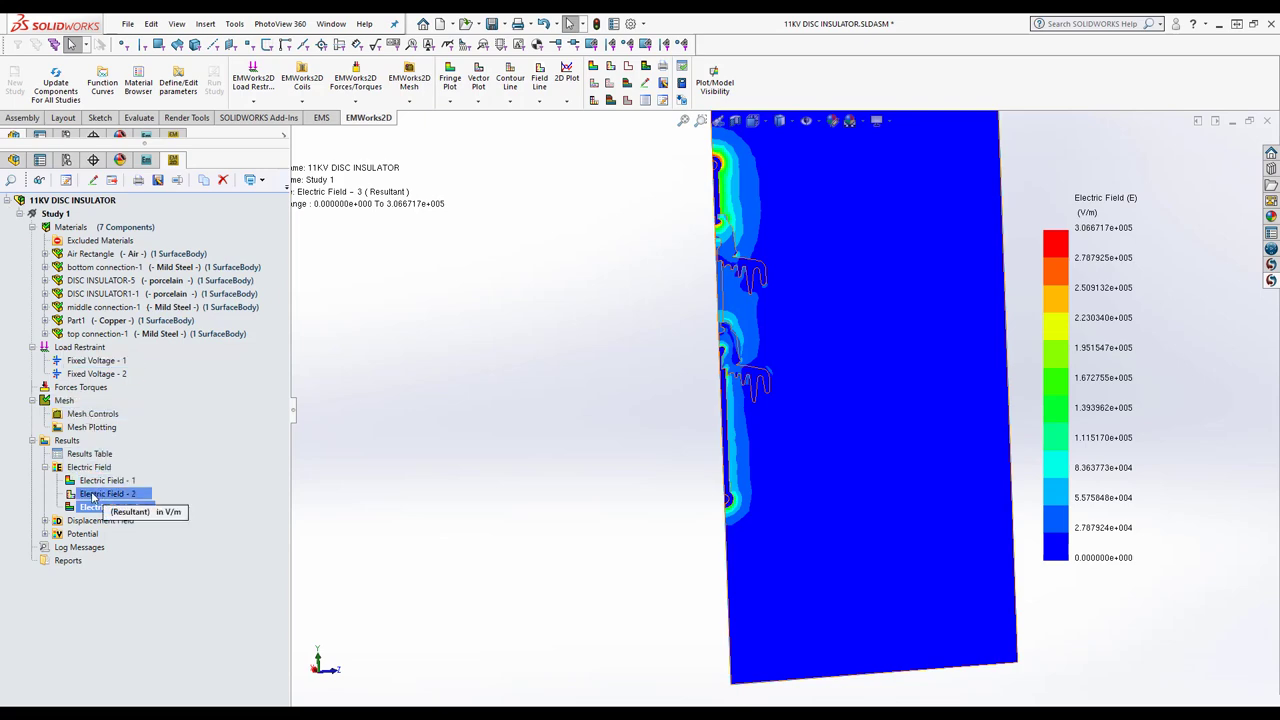
scroll(820, 370, down, 3)
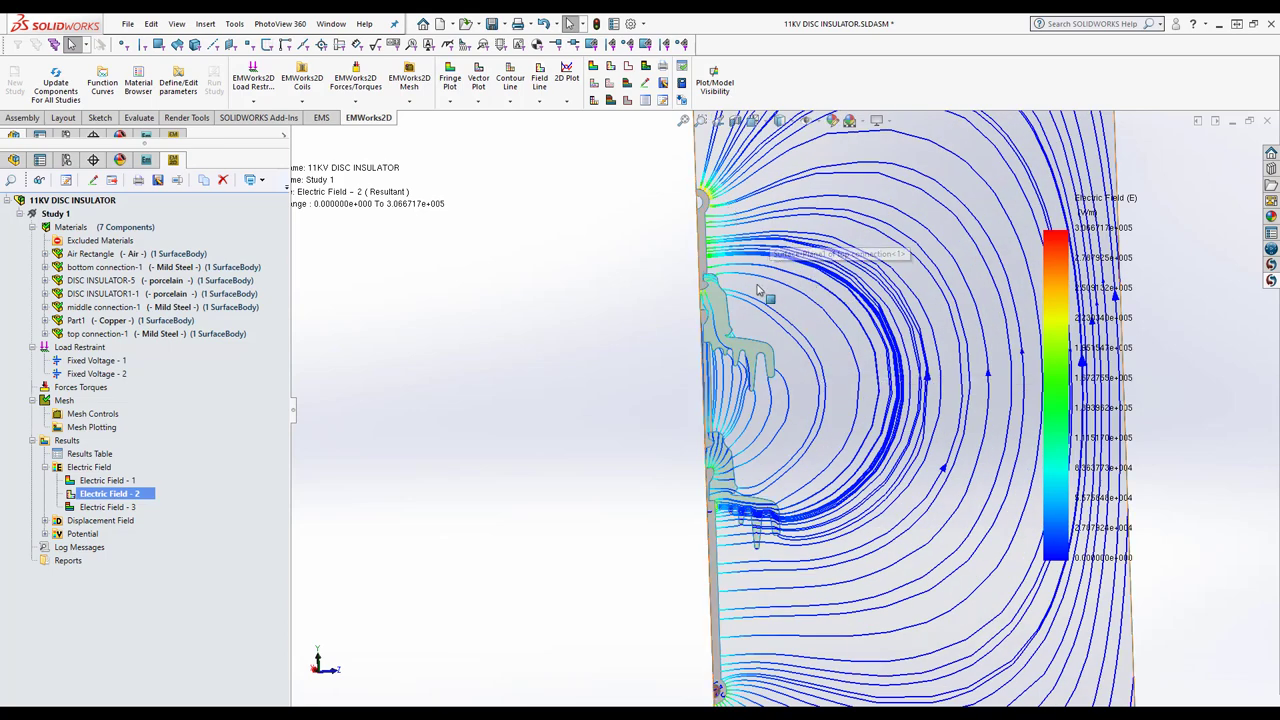
scroll(950, 340, up, 5)
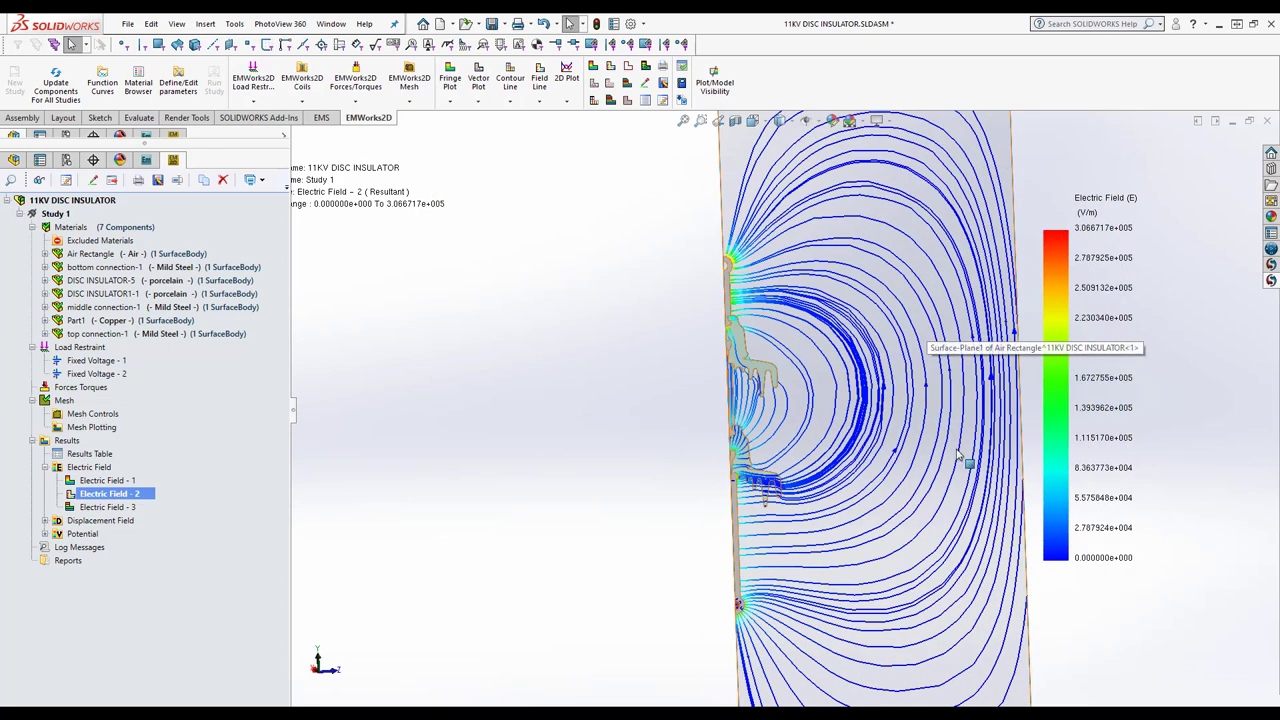
scroll(816, 440, down, 2)
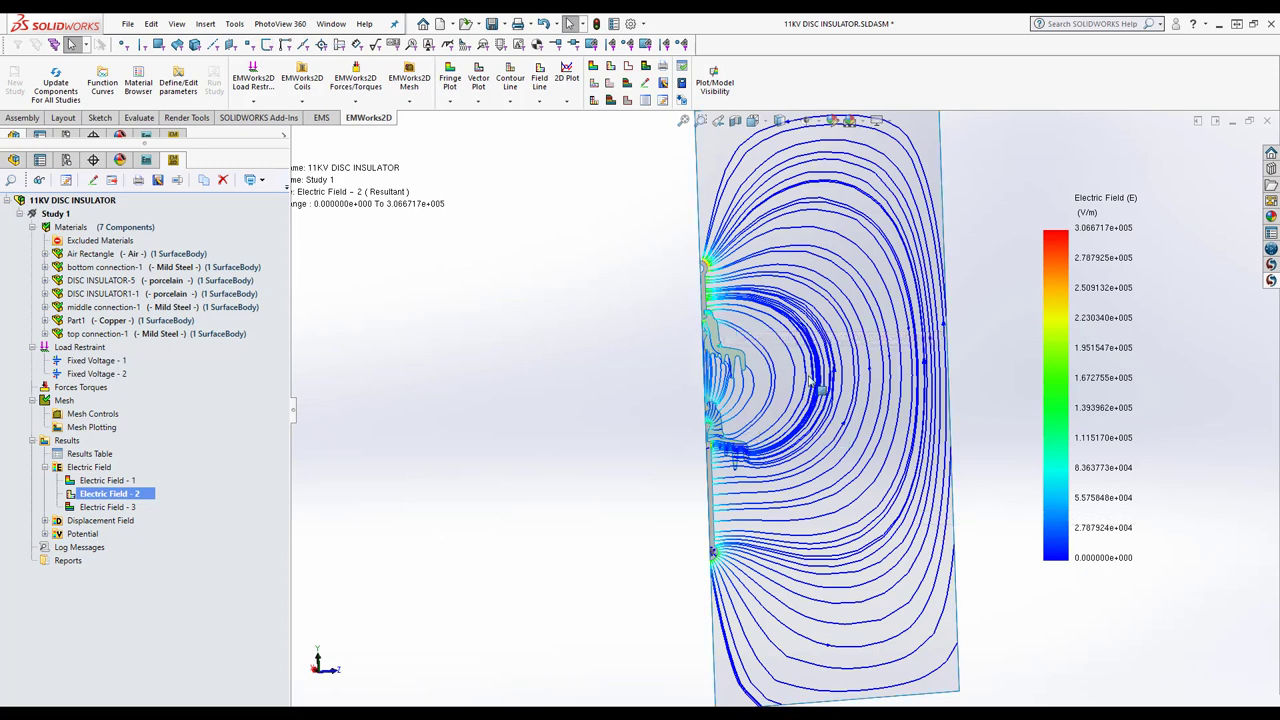
click(156, 308)
click(222, 347)
right_click(117, 204)
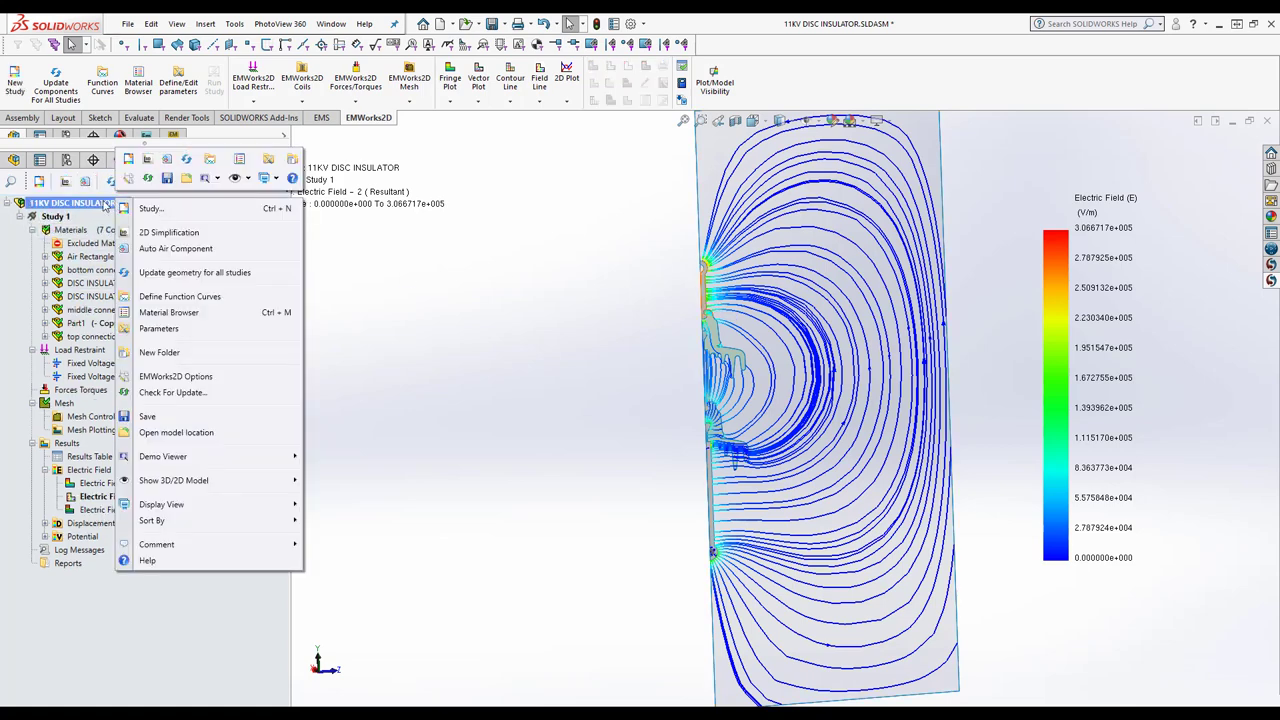
click(354, 259)
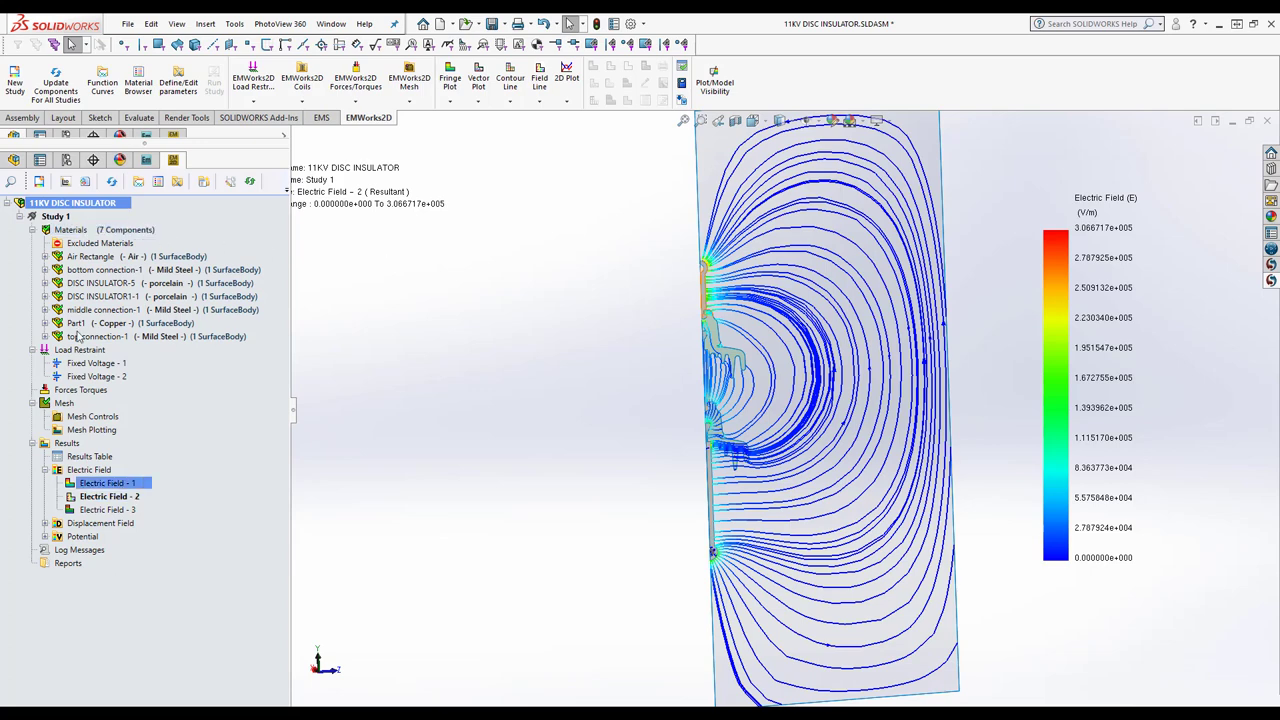
Show the 3D insulator model together with the Electric Field - 2 lines, and display the Electric Field - 3 plot
middle_drag(654, 460, 700, 440)
middle_drag(479, 318, 135, 215)
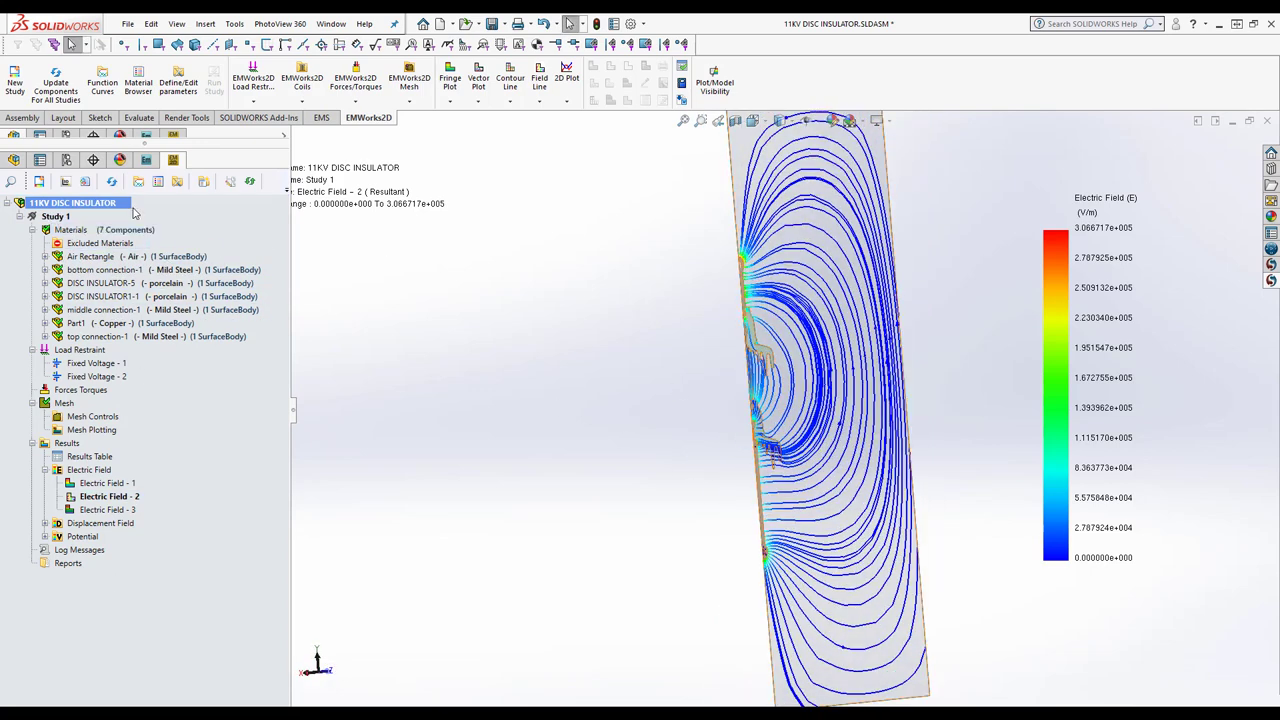
right_click(125, 208)
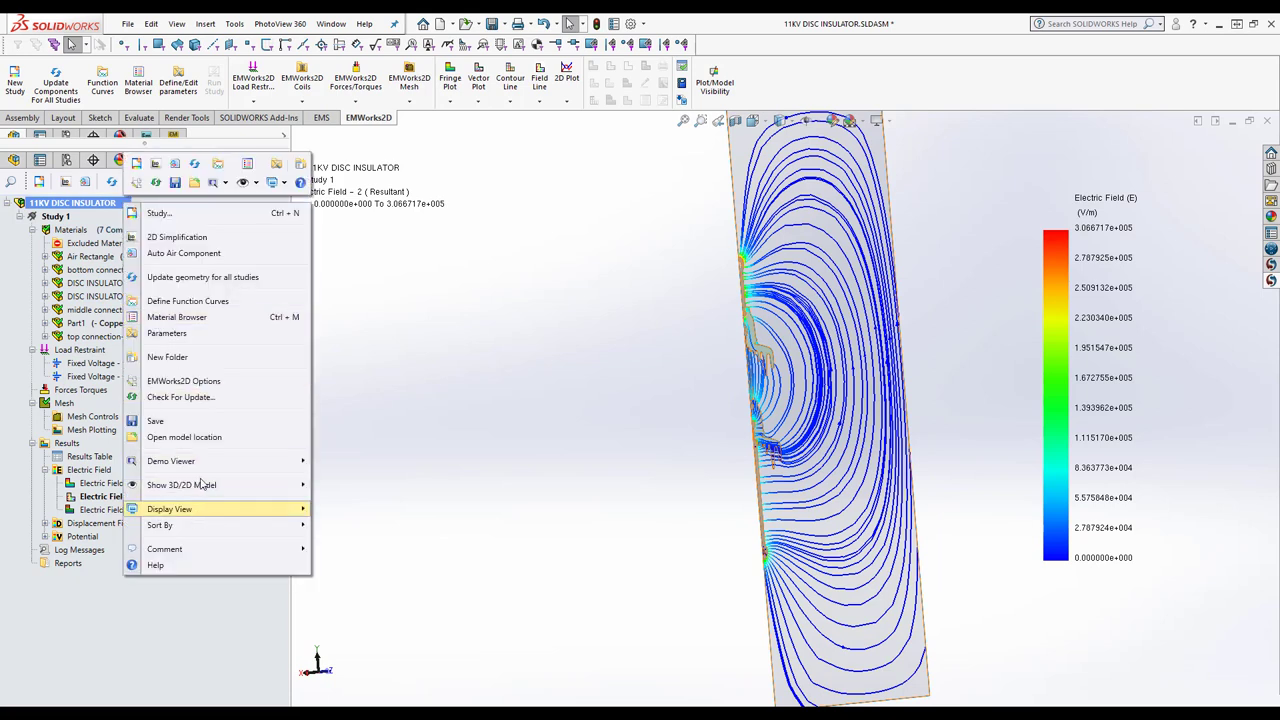
mouse_move(203, 485)
click(346, 517)
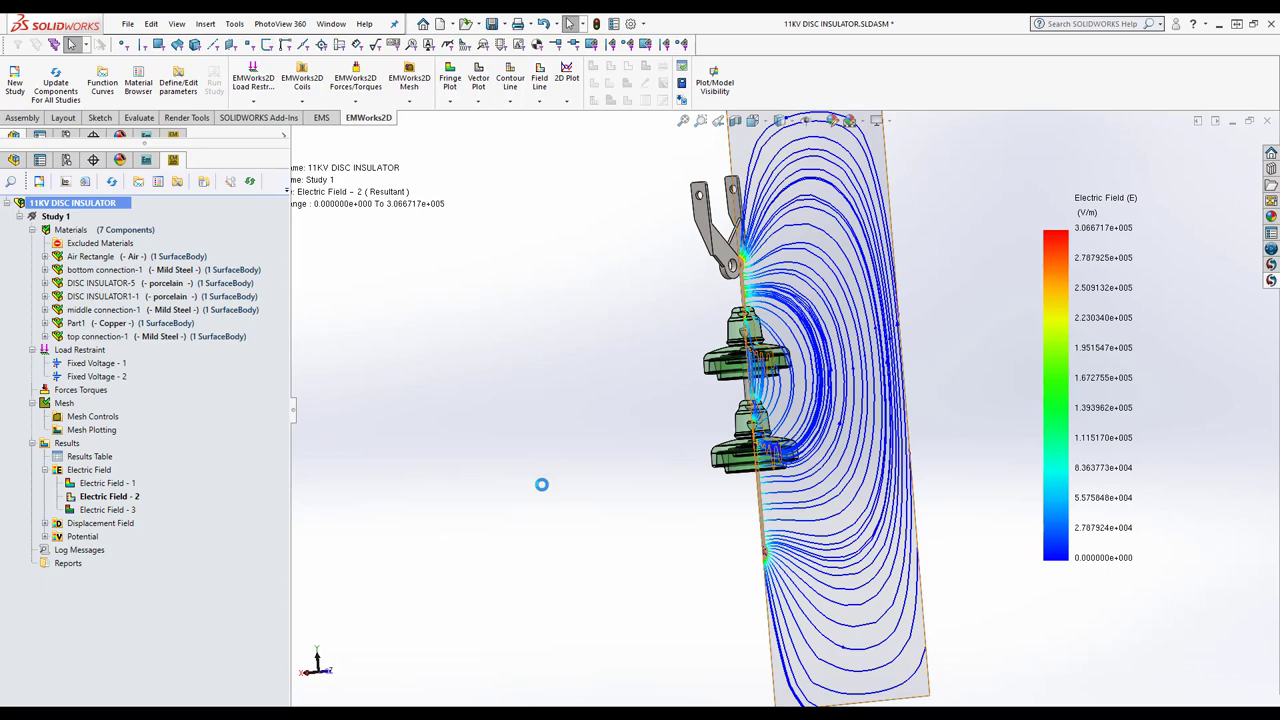
middle_drag(674, 497, 710, 445)
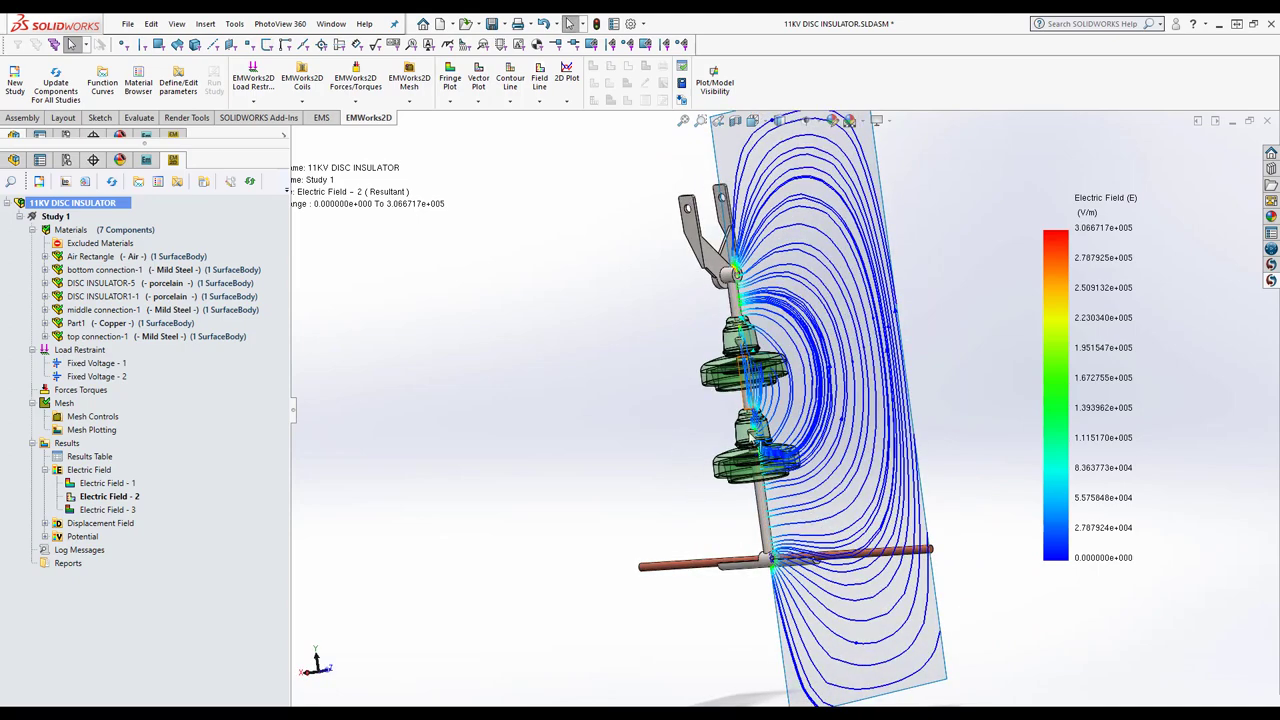
middle_drag(783, 420, 735, 420)
click(104, 497)
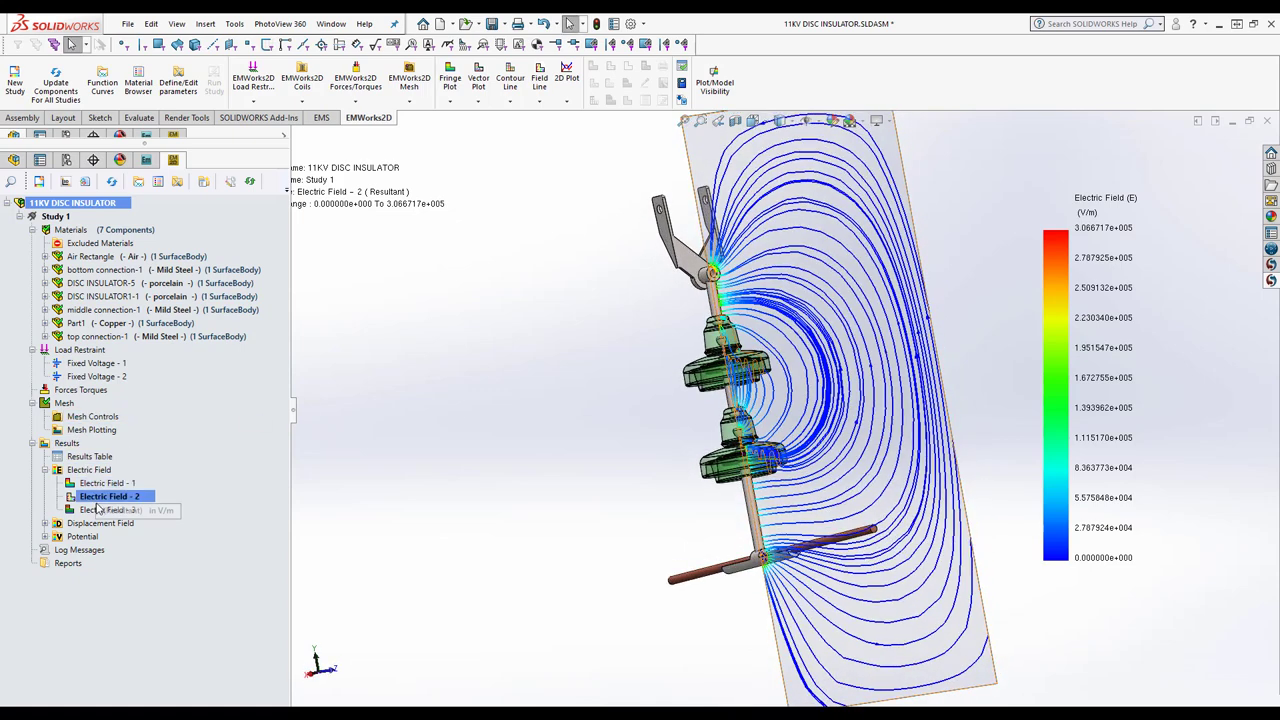
double_click(108, 510)
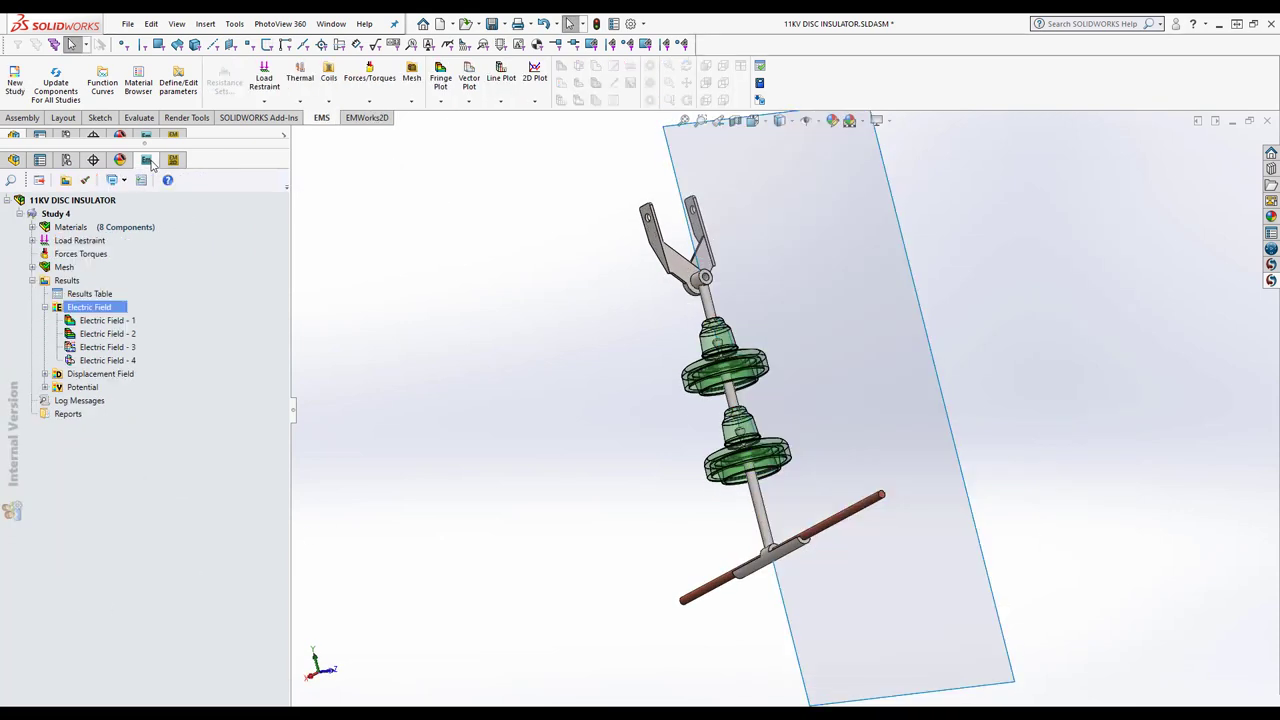
Review the analysis types, solution parameters and coupling options of a new 3D EMS study, and cancel its creation
click(82, 204)
right_click(82, 205)
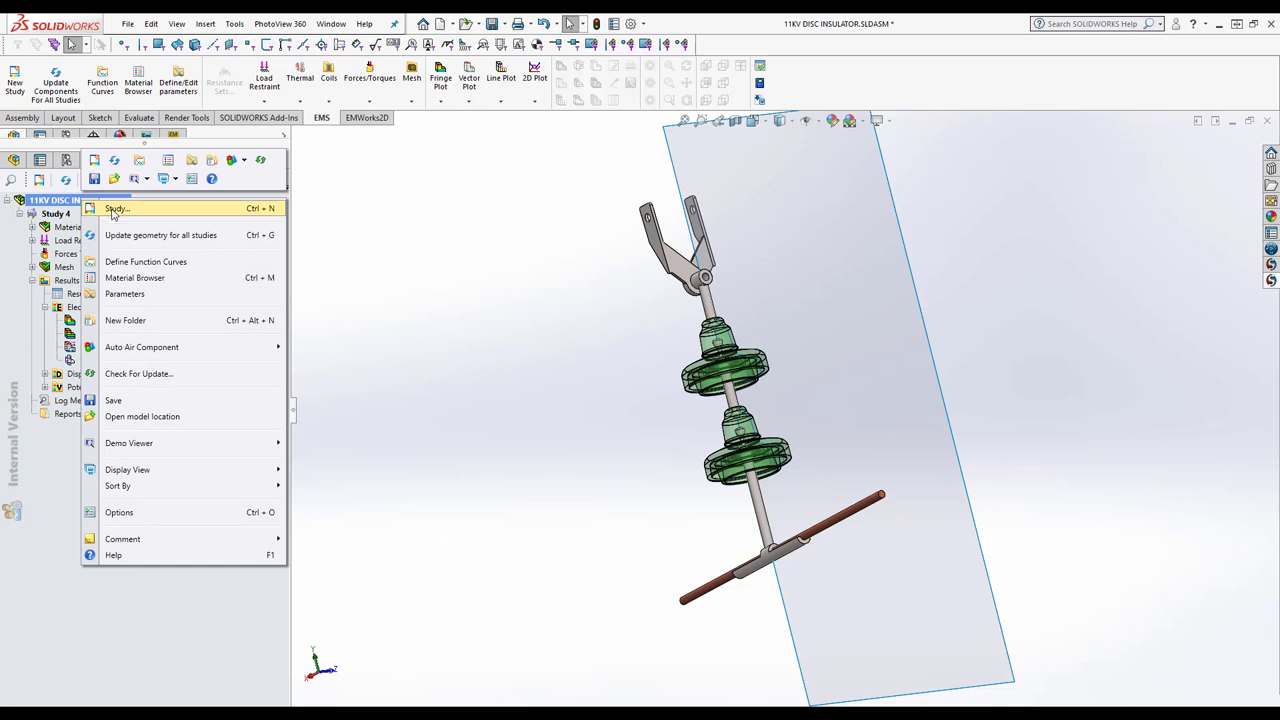
click(113, 209)
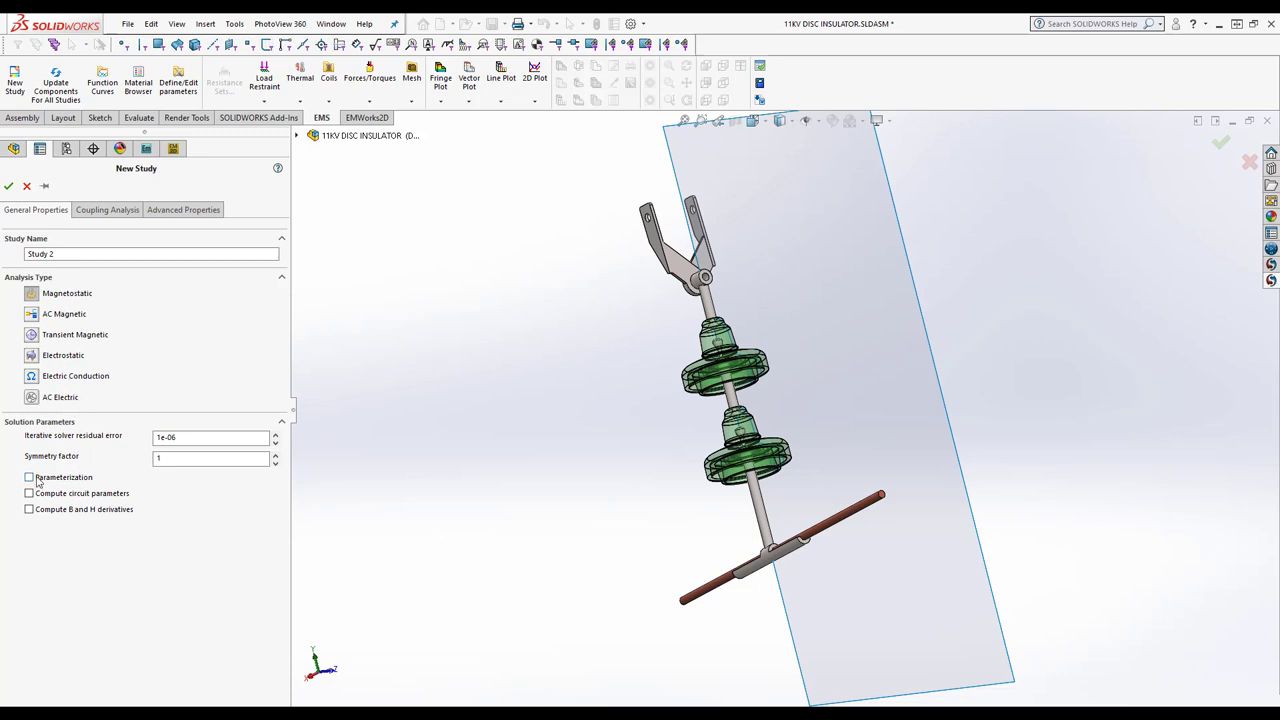
click(107, 210)
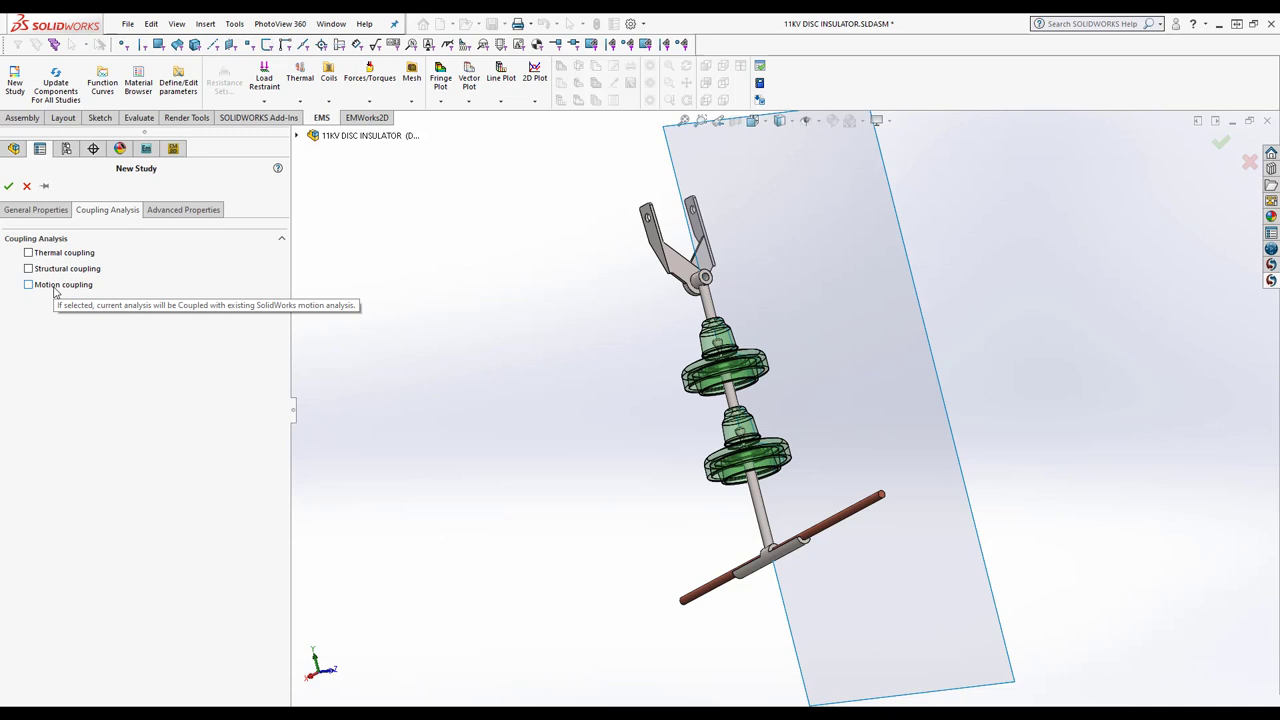
click(50, 212)
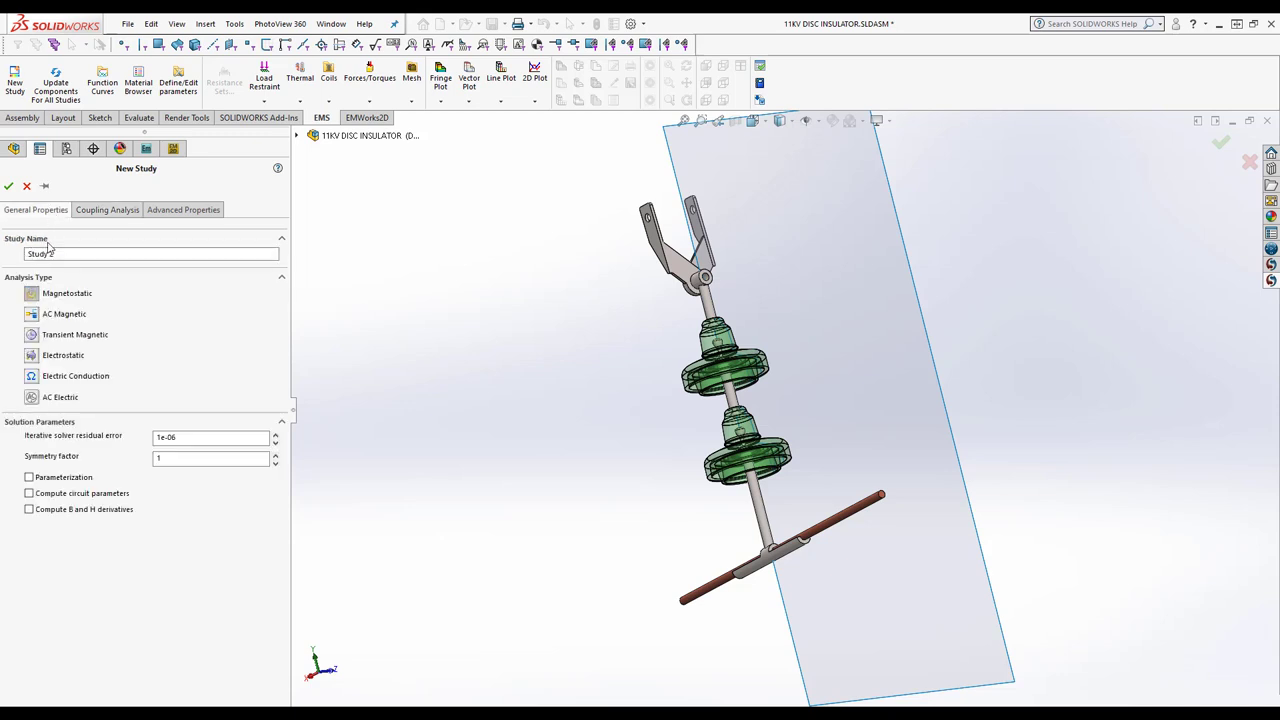
click(98, 212)
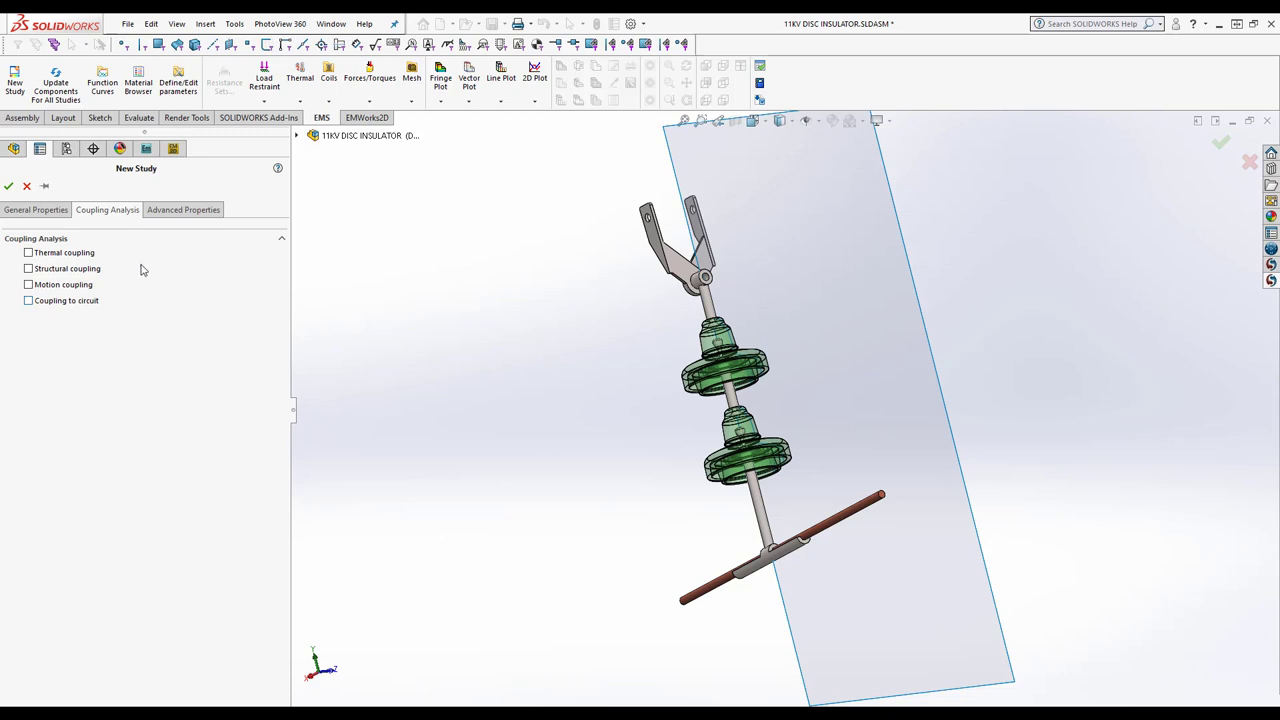
click(25, 187)
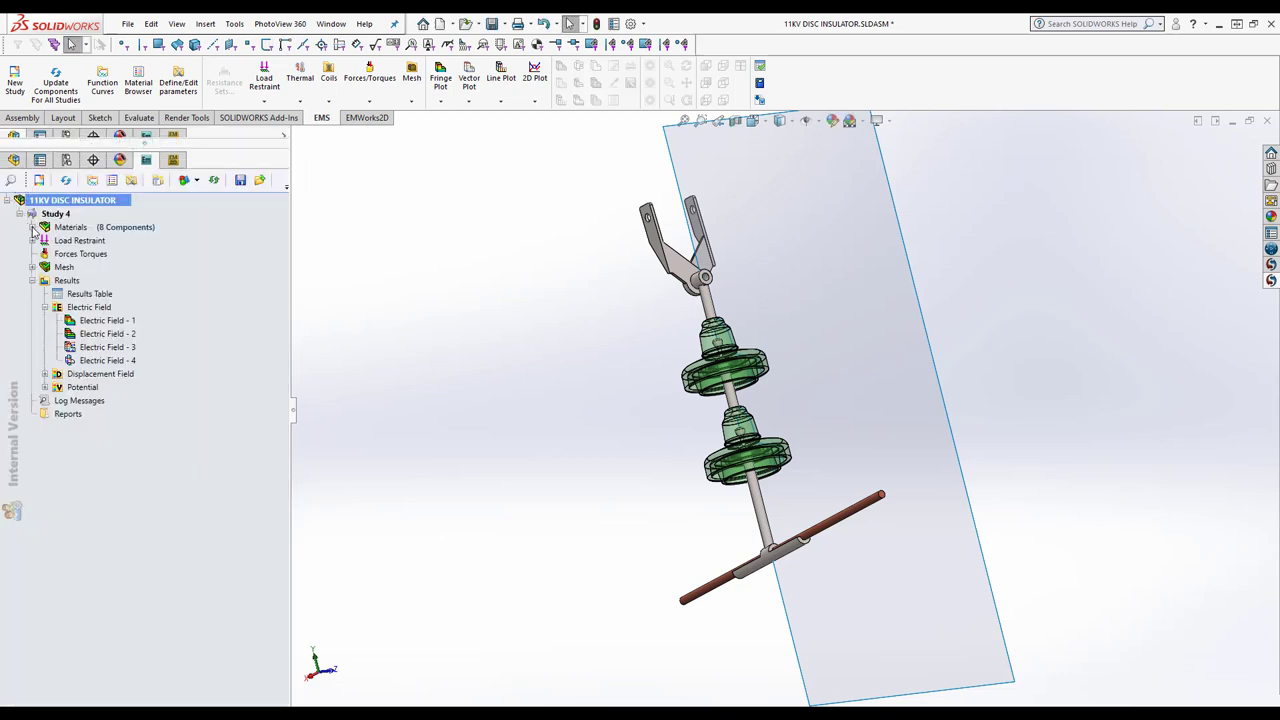
Review Study 4's component materials, fixed voltages, floating conductor and mesh entries
click(32, 227)
click(85, 240)
click(70, 228)
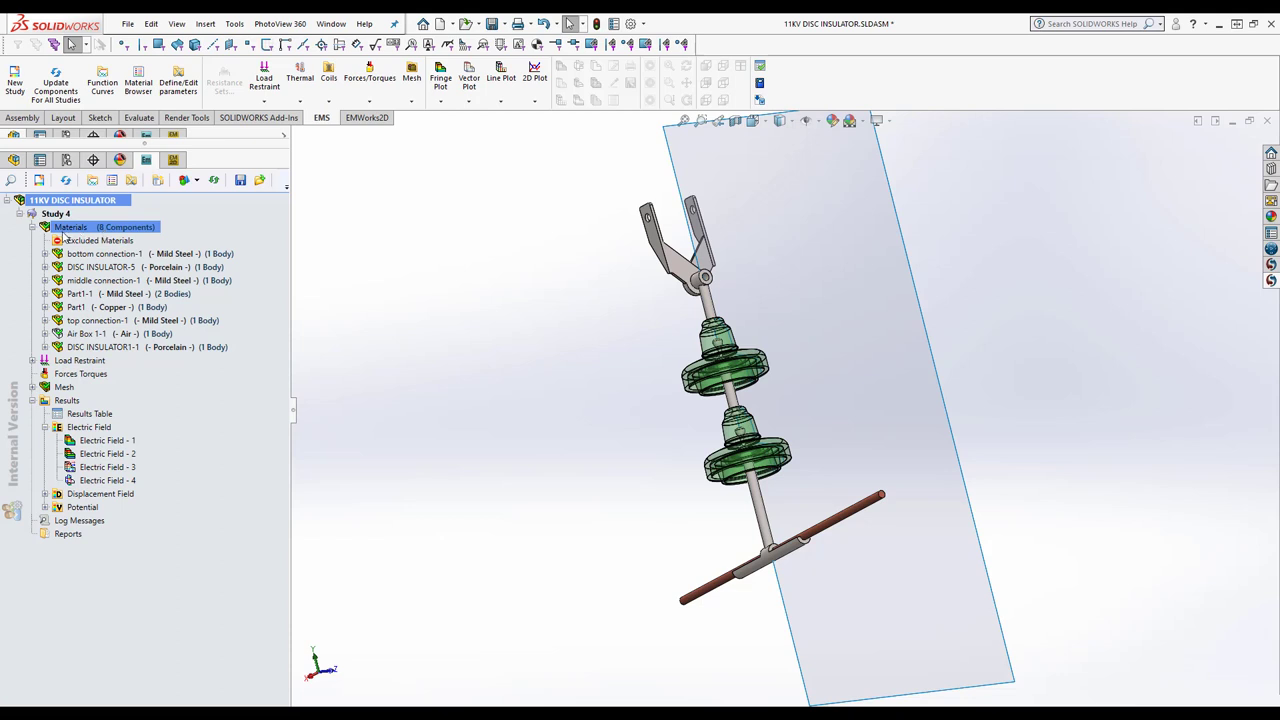
click(78, 293)
click(33, 360)
click(87, 401)
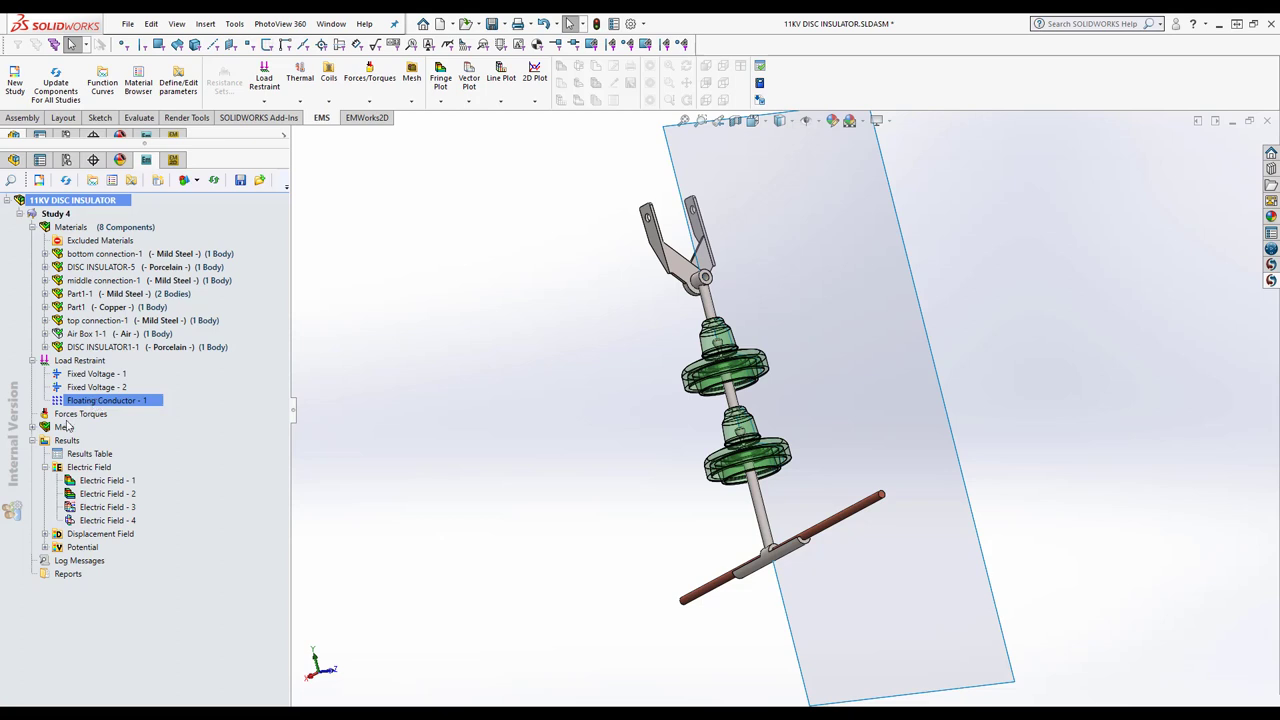
click(33, 427)
click(68, 507)
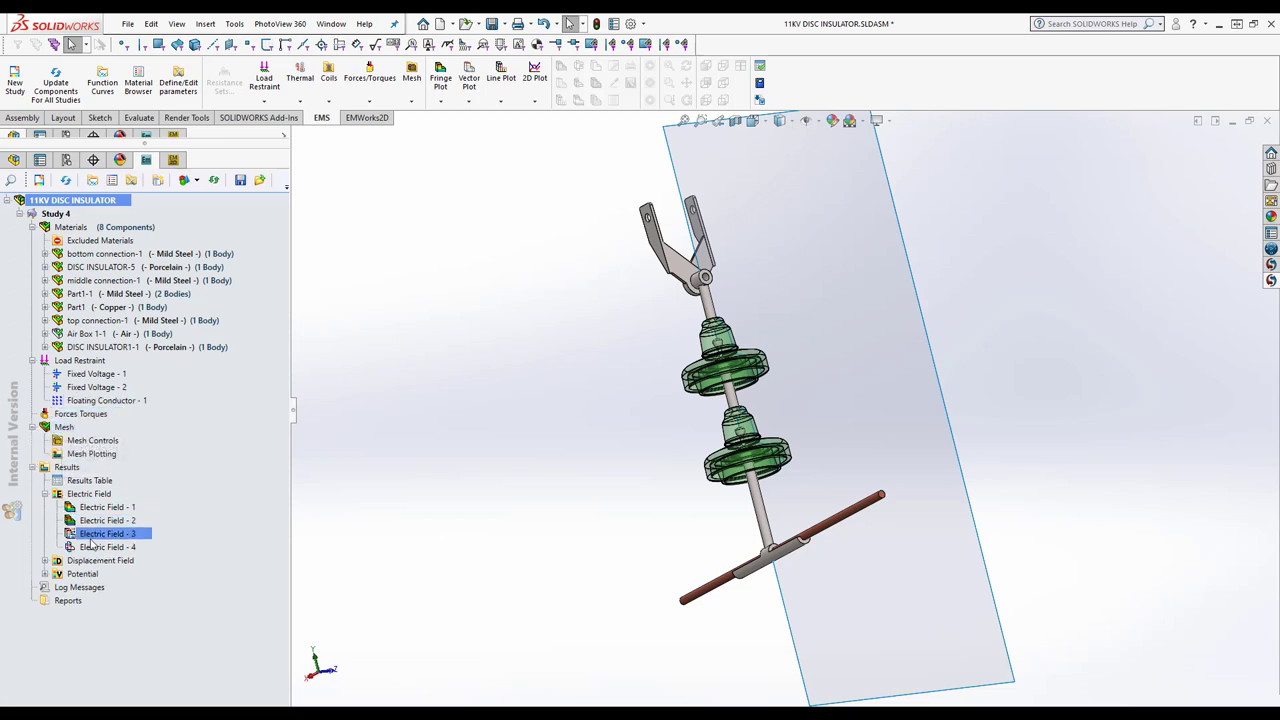
Display Study 4's Electric Field - 2 fringe plot and Electric Field - 3 vector plot, and examine the field around the discs
click(98, 522)
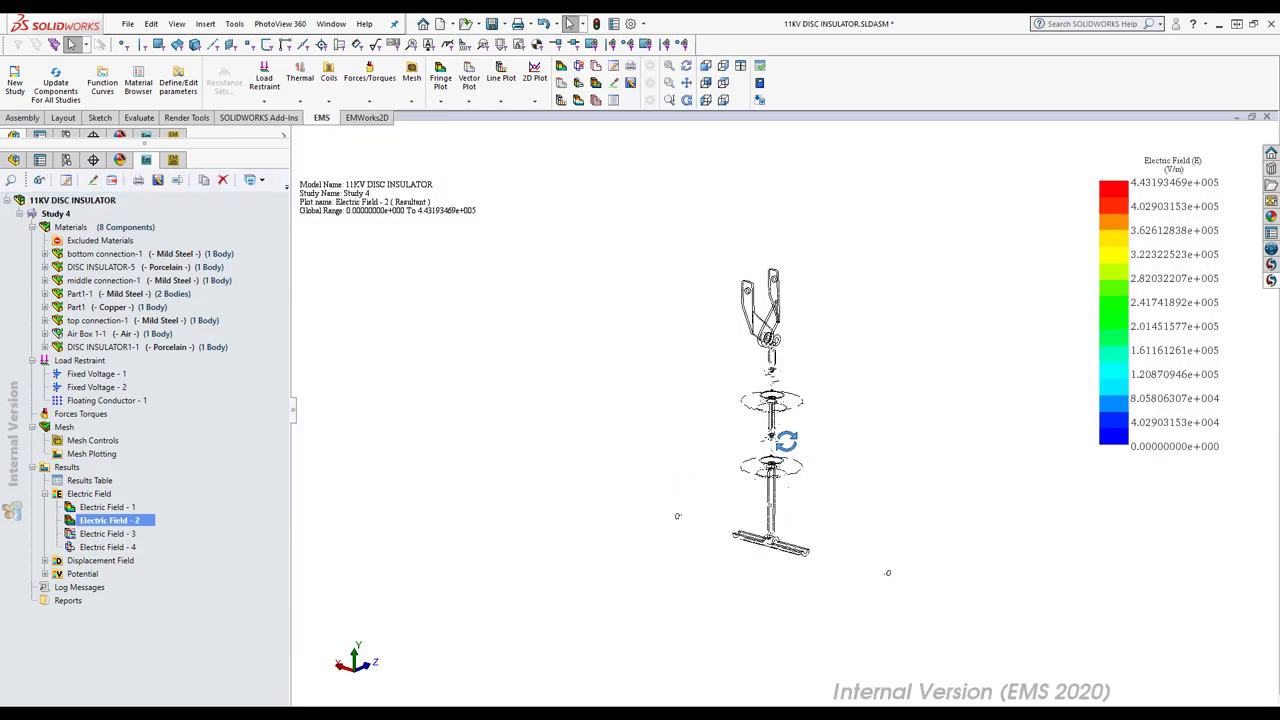
scroll(782, 498, down, 3)
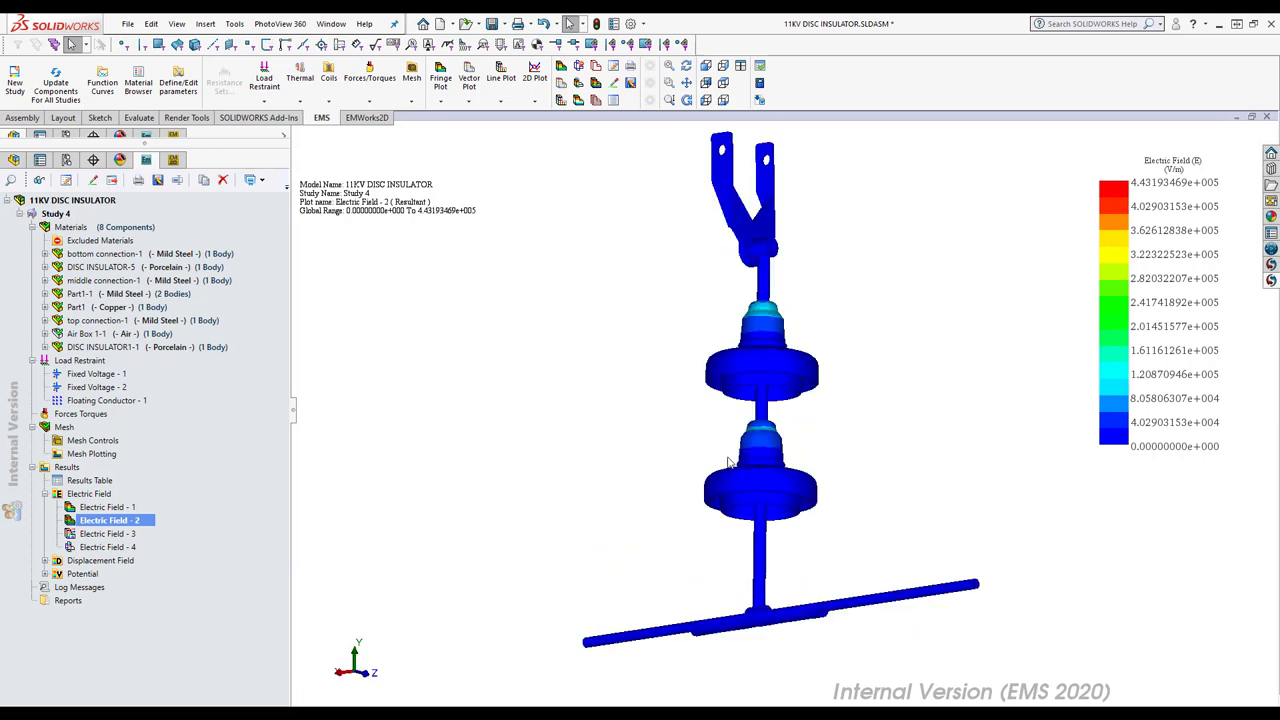
click(101, 534)
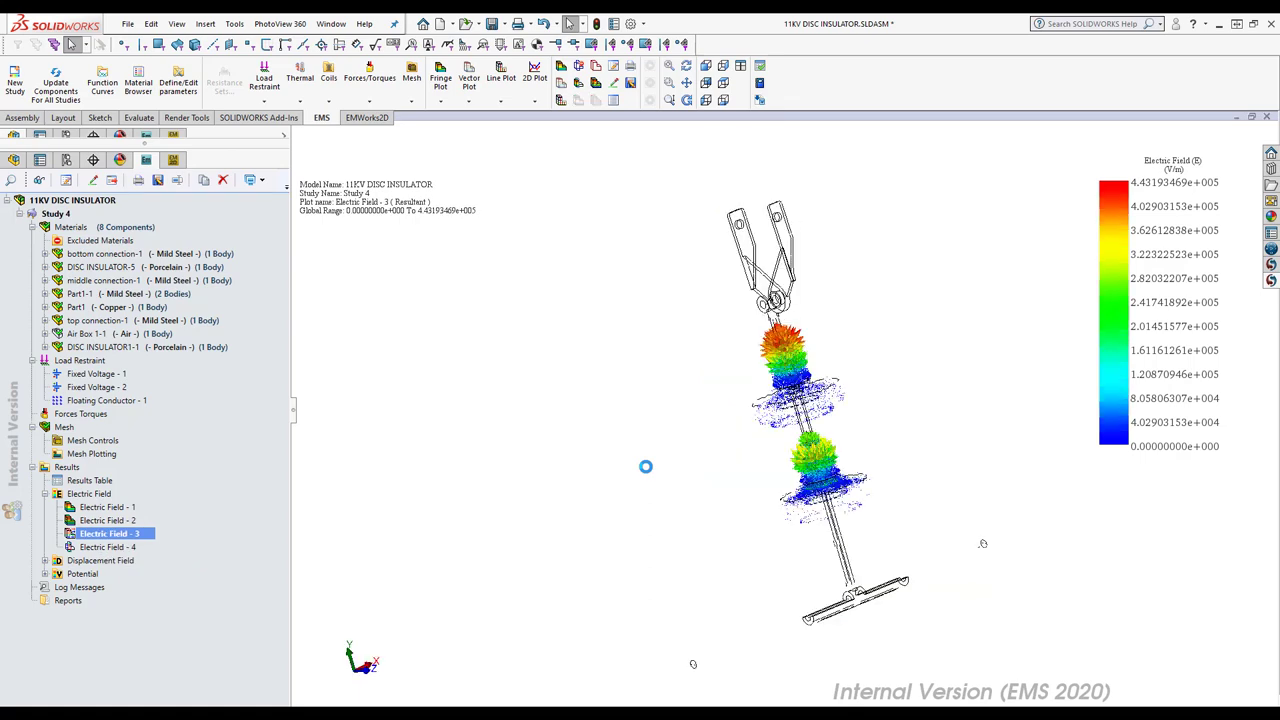
mouse_move(791, 423)
middle_down()
mouse_move(857, 457)
mouse_move(808, 532)
mouse_move(846, 500)
mouse_move(991, 471)
mouse_move(826, 542)
mouse_move(823, 497)
mouse_move(843, 463)
middle_up()
Display Study 4's Potential - 1 plot and examine the potential distribution along the insulator assembly from several angles
click(45, 574)
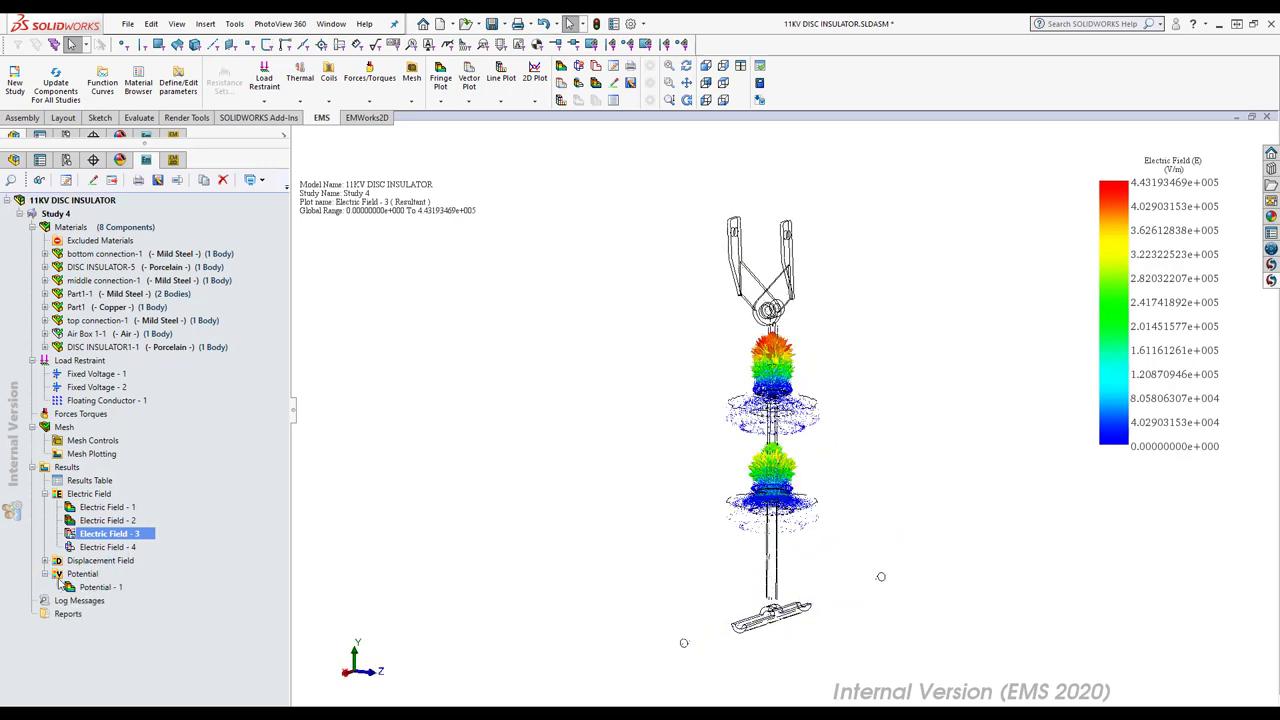
double_click(125, 587)
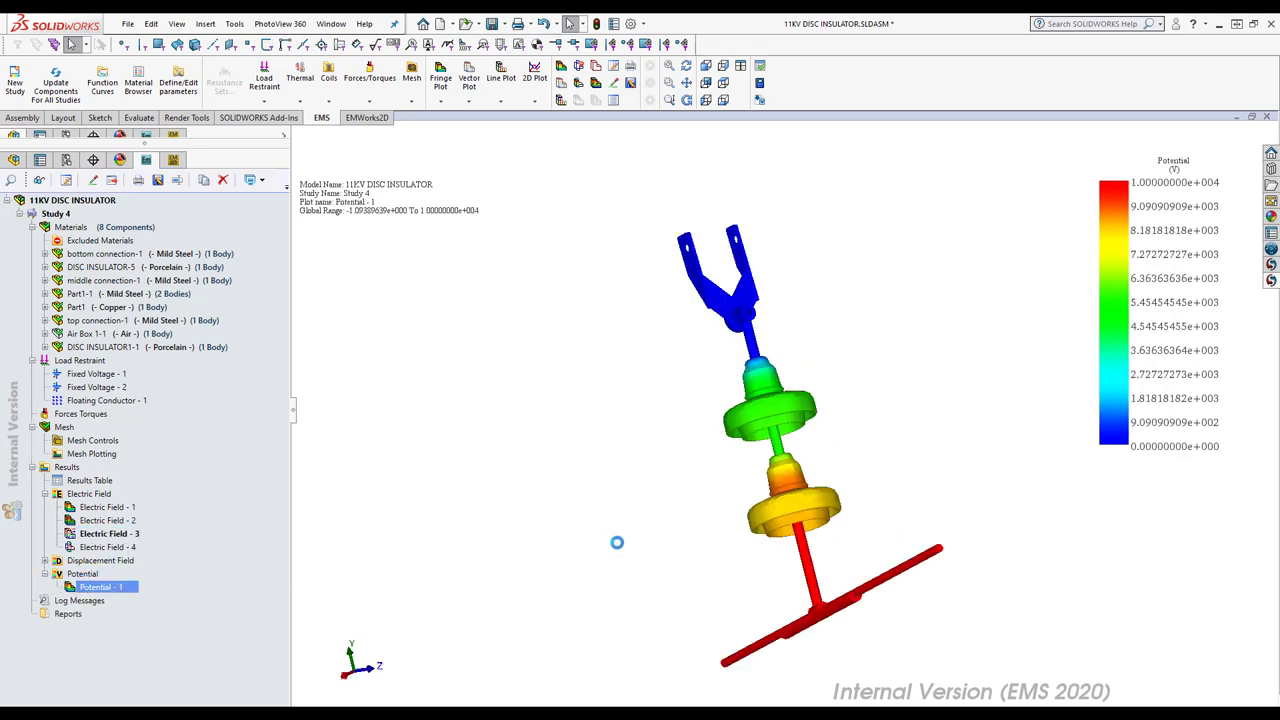
middle_drag(869, 572, 821, 556)
middle_drag(786, 502, 782, 522)
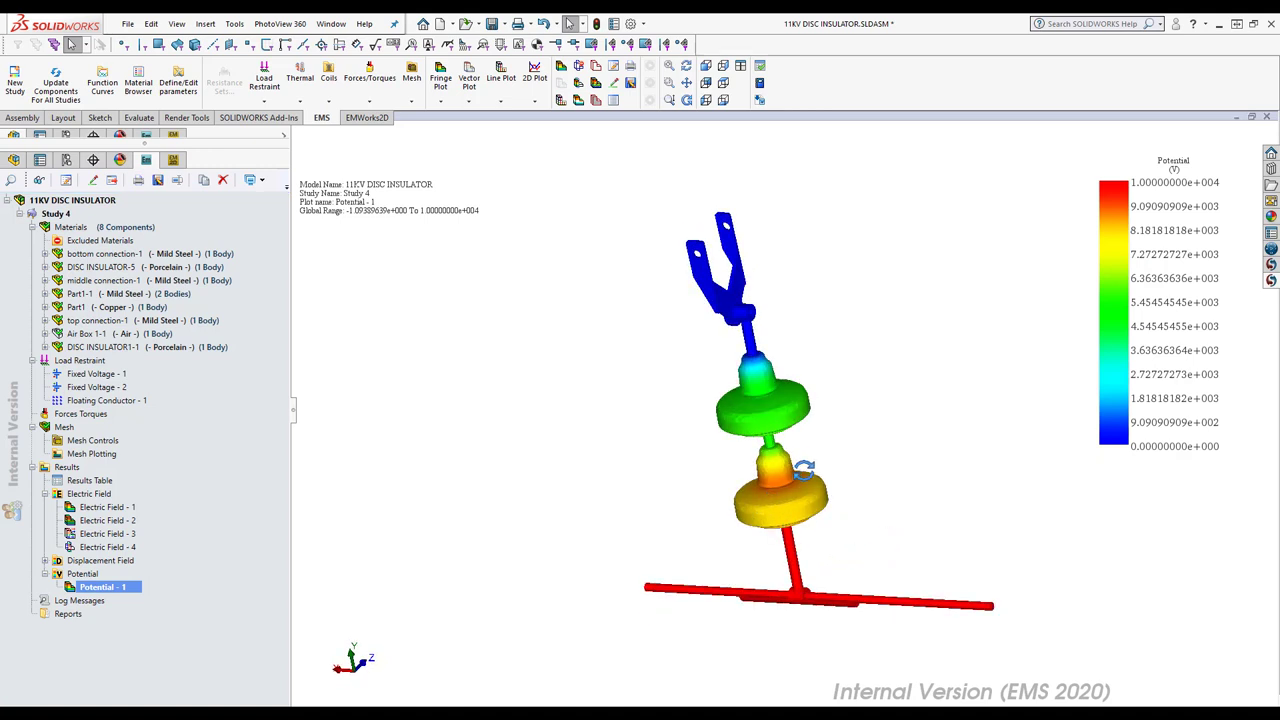
middle_drag(808, 466, 809, 474)
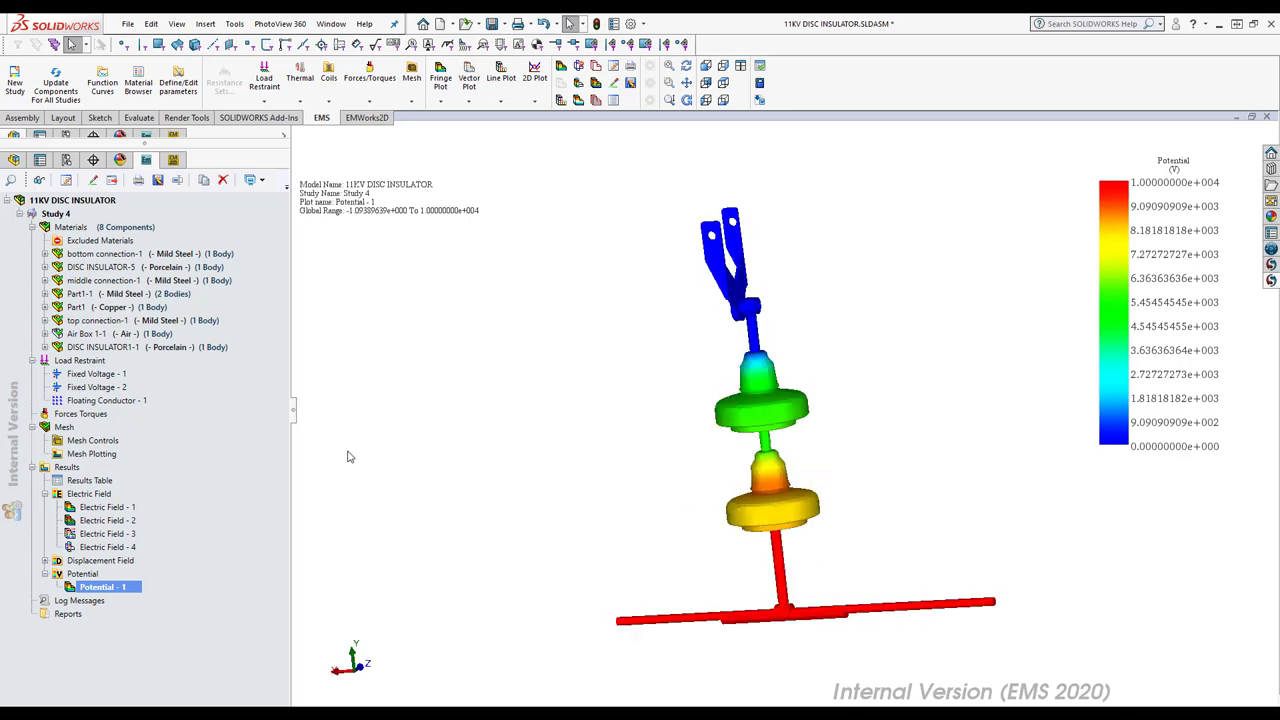
click(14, 160)
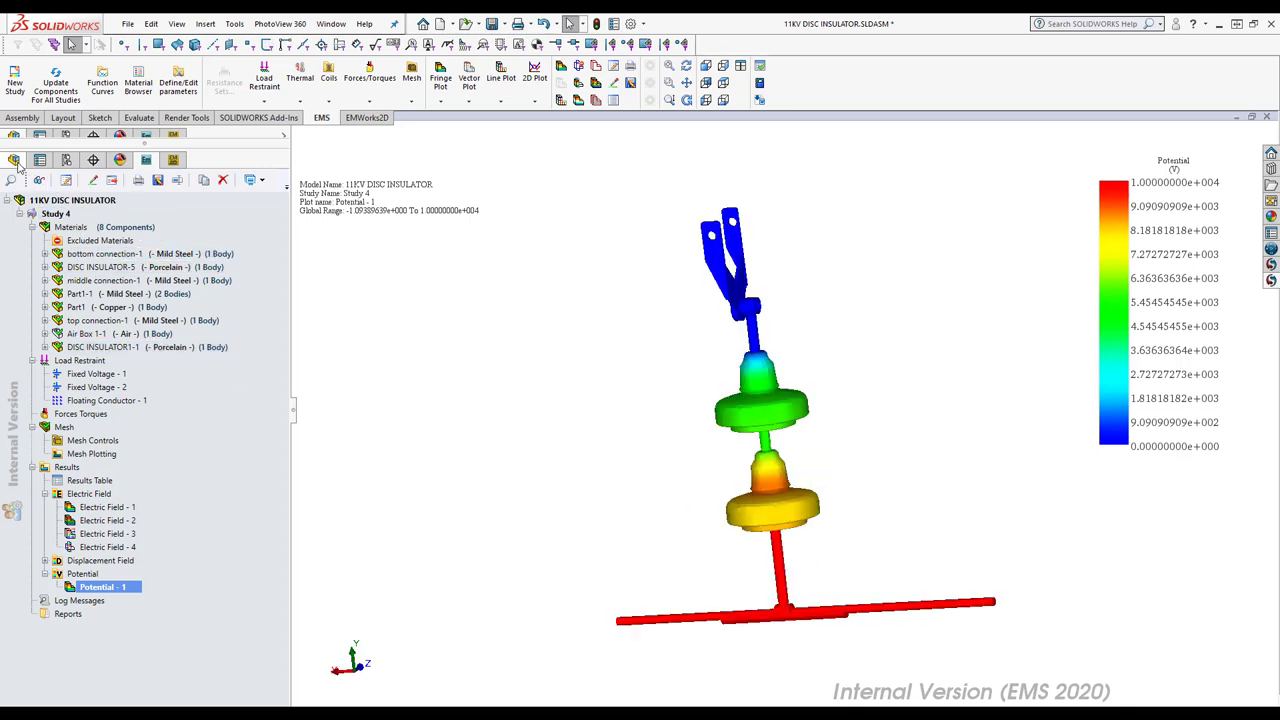